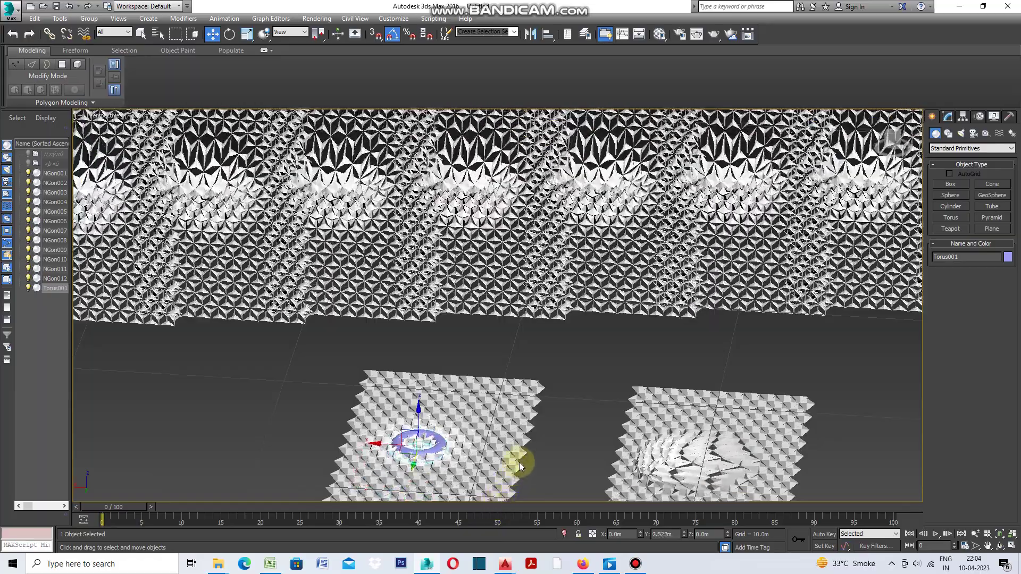
# Drag the torus attractor across the panels and settle it at the left strip's near edge
pyautogui.moveTo(533, 454)
pyautogui.mouseDown()
pyautogui.moveTo(510, 516)
pyautogui.moveTo(550, 404)
pyautogui.moveTo(515, 531)
pyautogui.moveTo(436, 415)
pyautogui.moveTo(465, 320)
pyautogui.mouseUp()
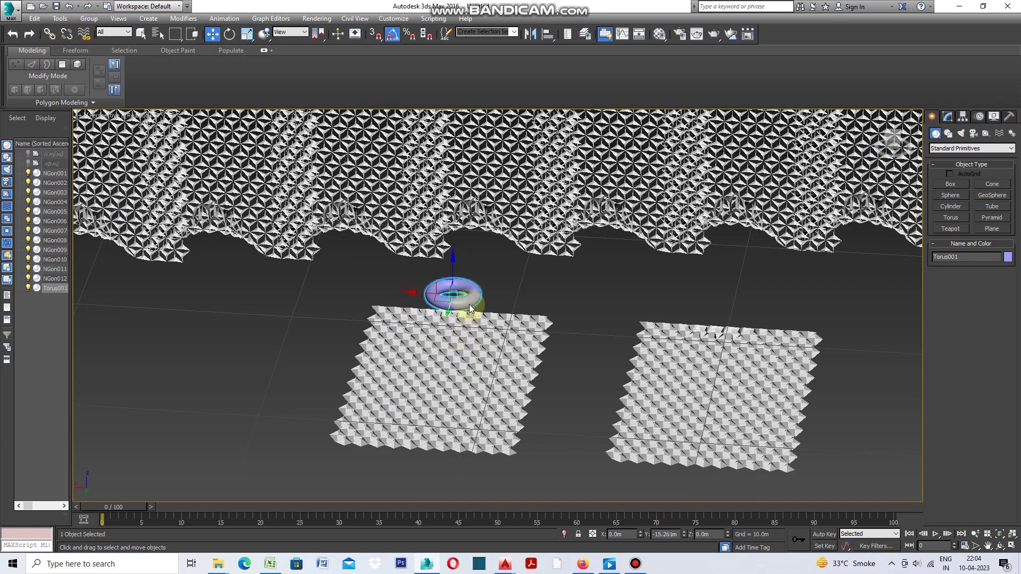
pyautogui.moveTo(466, 313); pyautogui.dragTo(459, 382)
pyautogui.moveTo(459, 382); pyautogui.dragTo(458, 423, button='middle')
pyautogui.moveTo(457, 423)
pyautogui.mouseDown()
pyautogui.moveTo(448, 390)
pyautogui.moveTo(429, 461)
pyautogui.moveTo(420, 573)
pyautogui.moveTo(433, 497)
pyautogui.moveTo(483, 408)
pyautogui.moveTo(446, 381)
pyautogui.moveTo(437, 569)
pyautogui.moveTo(500, 389)
pyautogui.mouseUp()
pyautogui.click(484, 409)
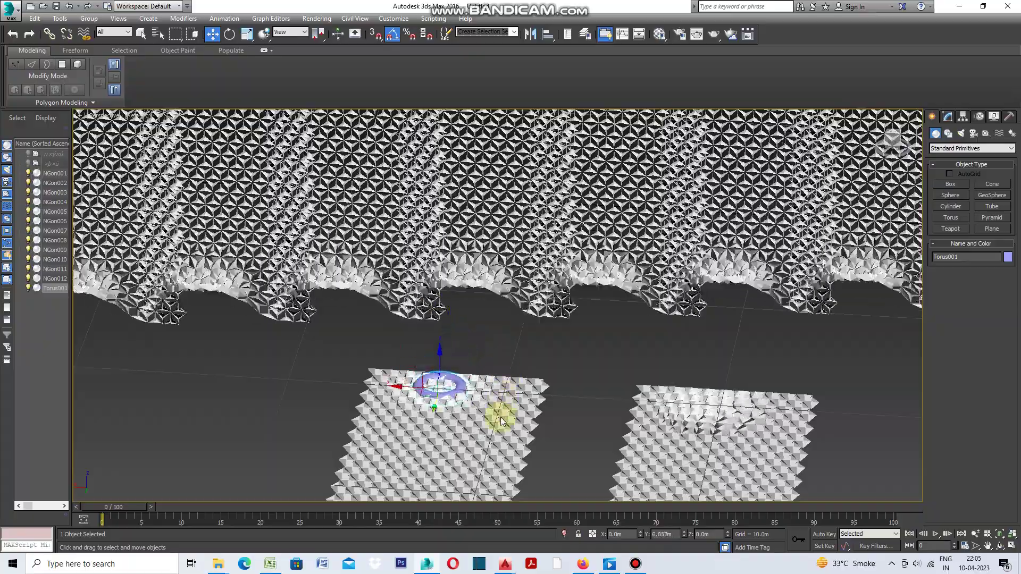
pyautogui.moveTo(500, 388)
pyautogui.mouseDown()
pyautogui.moveTo(490, 529)
pyautogui.moveTo(529, 392)
pyautogui.moveTo(500, 538)
pyautogui.moveTo(528, 376)
pyautogui.moveTo(505, 524)
pyautogui.moveTo(522, 471)
pyautogui.moveTo(268, 428)
pyautogui.moveTo(645, 486)
pyautogui.moveTo(472, 498)
pyautogui.moveTo(331, 469)
pyautogui.moveTo(566, 494)
pyautogui.moveTo(745, 490)
pyautogui.moveTo(544, 503)
pyautogui.moveTo(379, 481)
pyautogui.mouseUp()
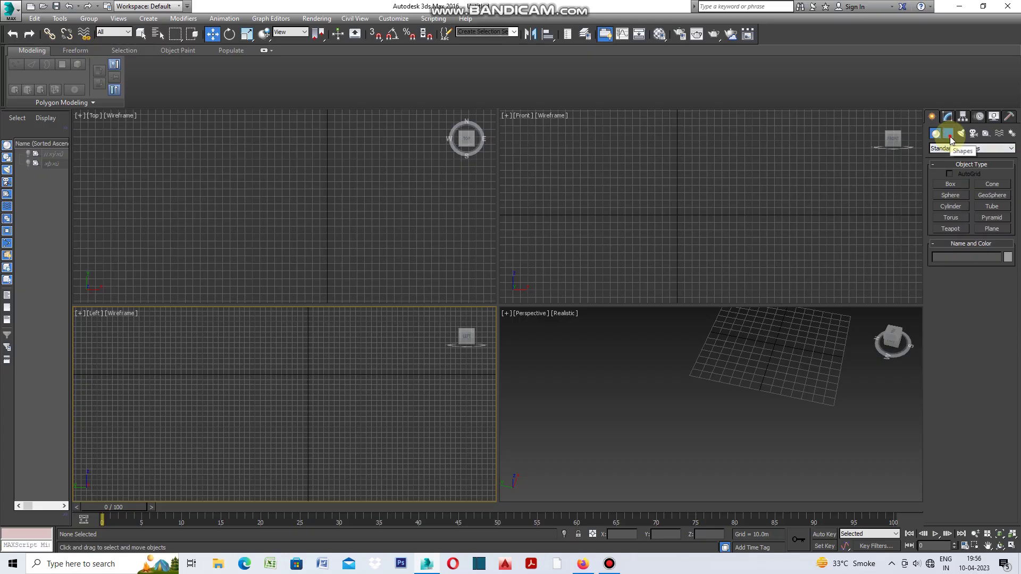
# Draw a small 3-sided NGon in the Top view and maximize that viewport
pyautogui.click(949, 137)
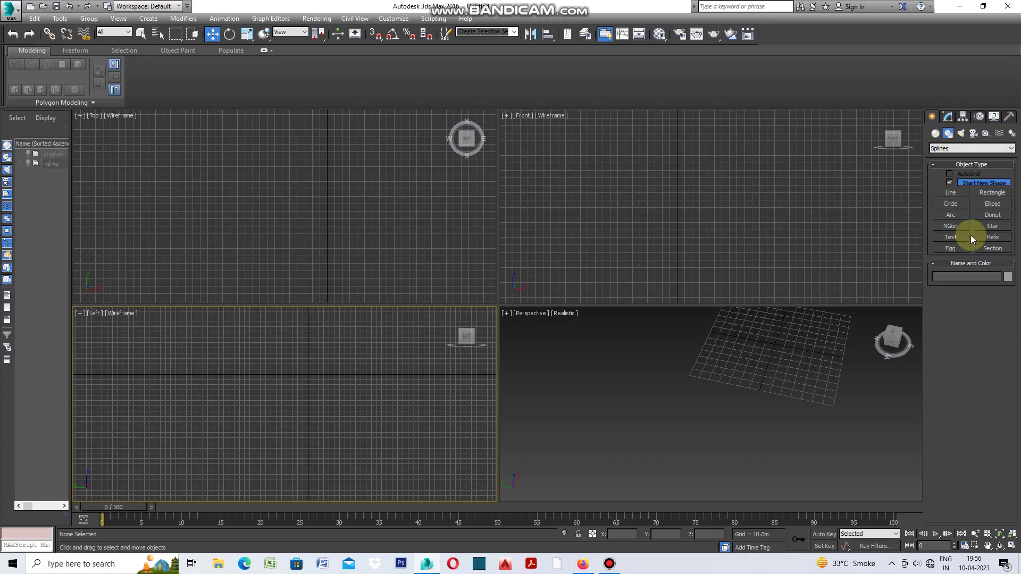
pyautogui.click(951, 228)
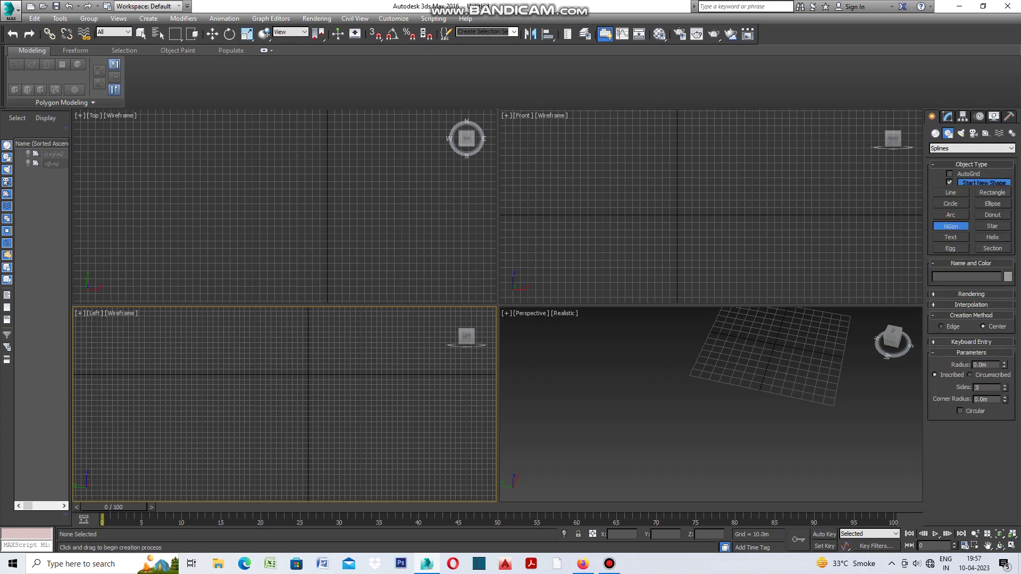
pyautogui.moveTo(285, 208); pyautogui.dragTo(280, 214)
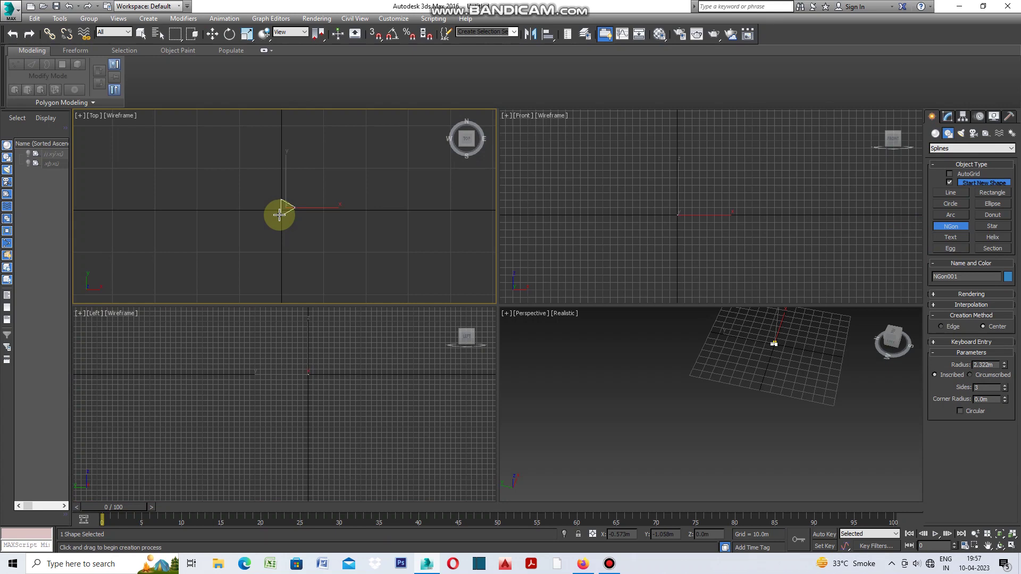
pyautogui.press('w')
pyautogui.hotkey('alt', 'w')
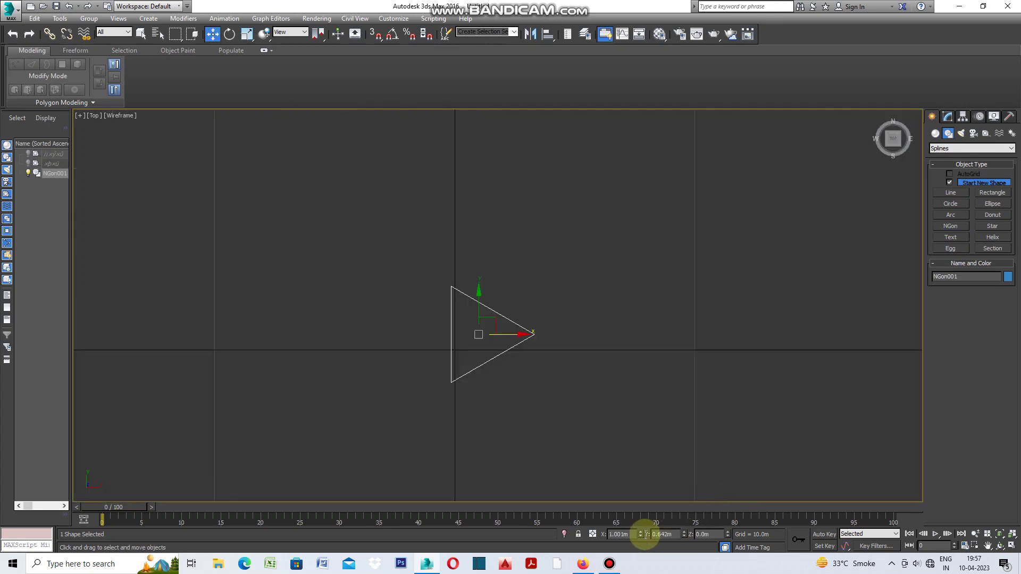
# Position the triangle at X 0 and Y 0
pyautogui.moveTo(631, 534); pyautogui.dragTo(598, 534)
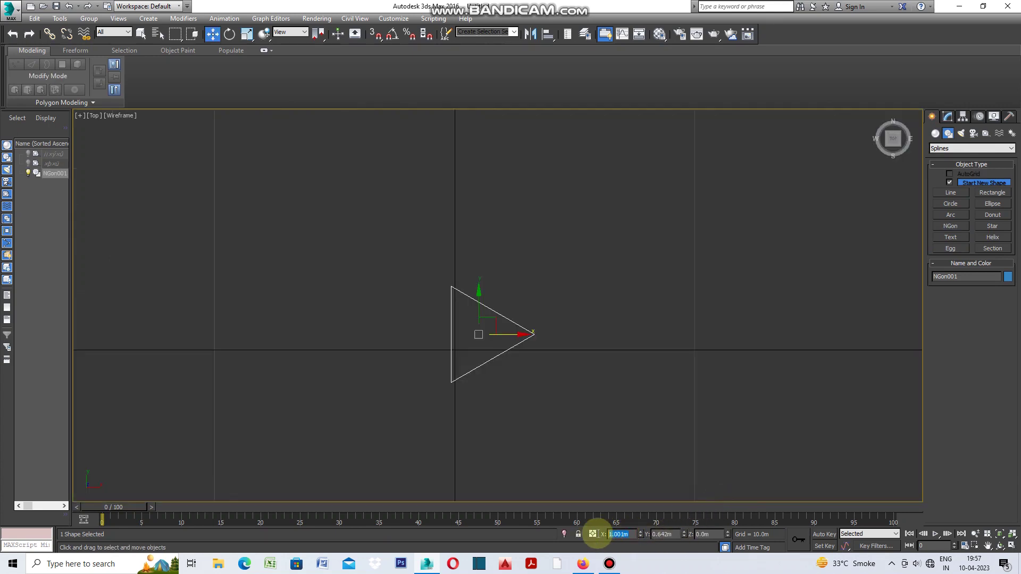
pyautogui.write('0')
pyautogui.click(679, 535)
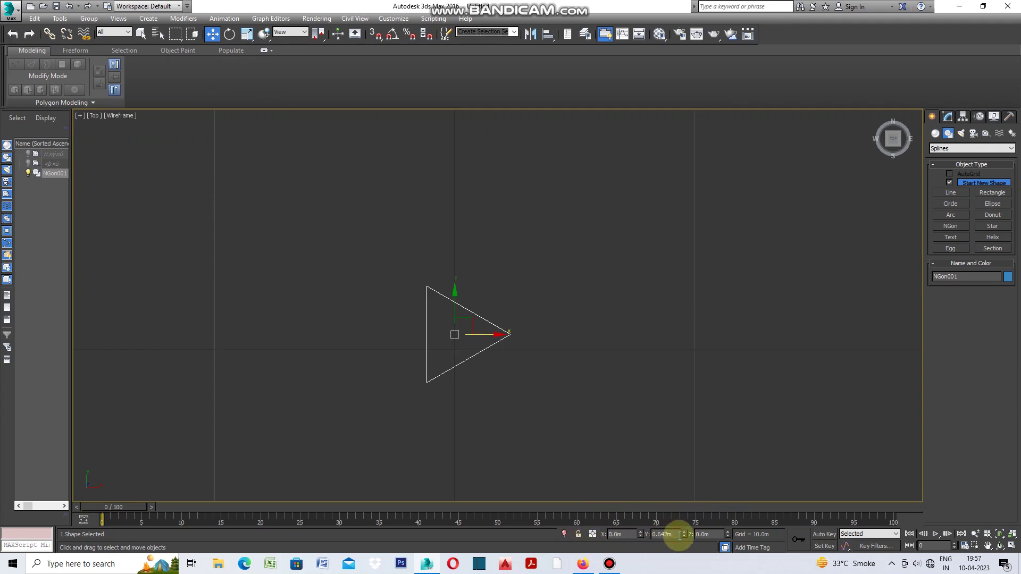
pyautogui.moveTo(680, 535); pyautogui.dragTo(657, 536)
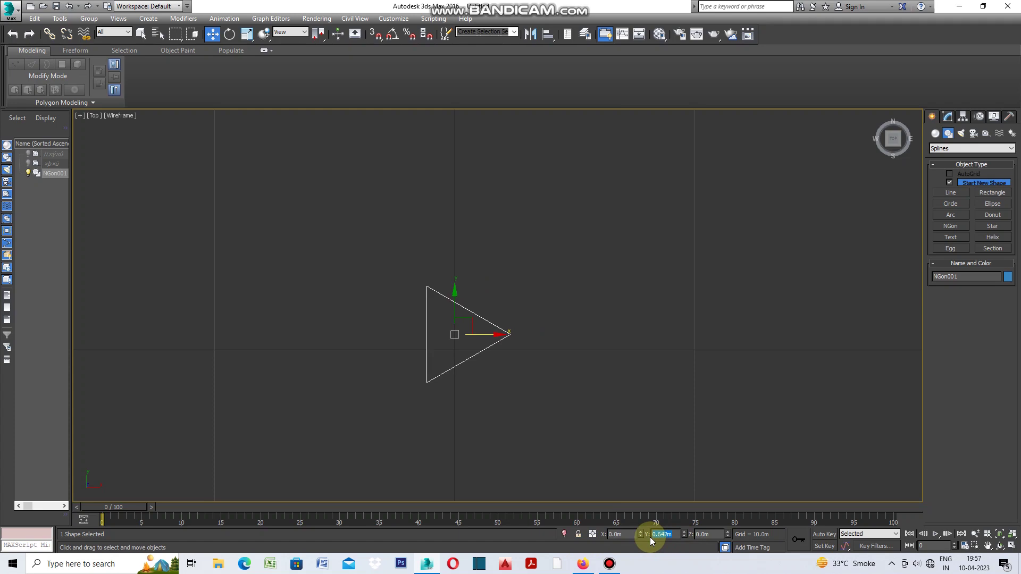
pyautogui.write('0')
pyautogui.press('Return')
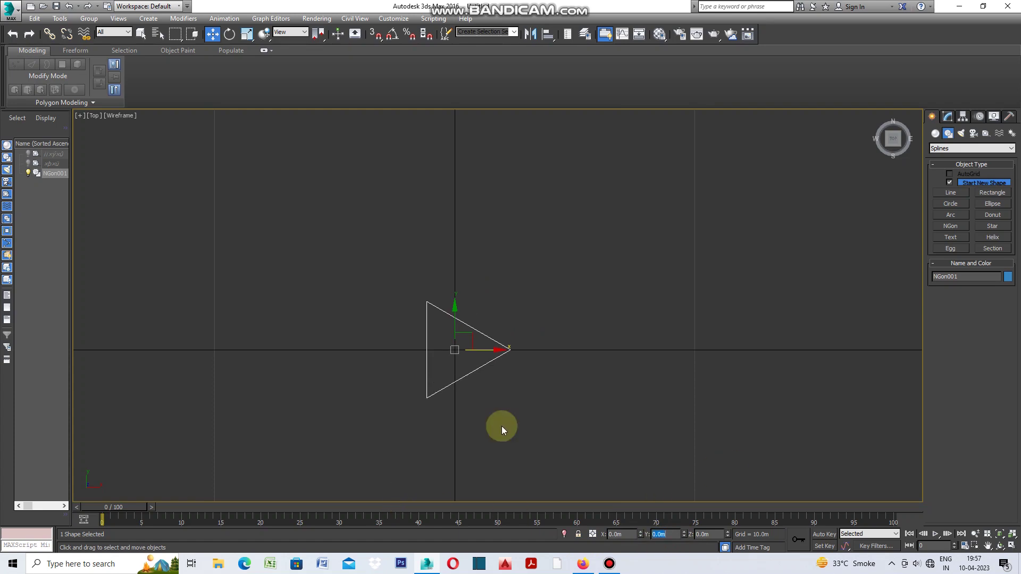
# Rotate the triangle so one corner points straight up, then deselect it
pyautogui.scroll(2, 468, 368)
pyautogui.scroll(3, 466, 373)
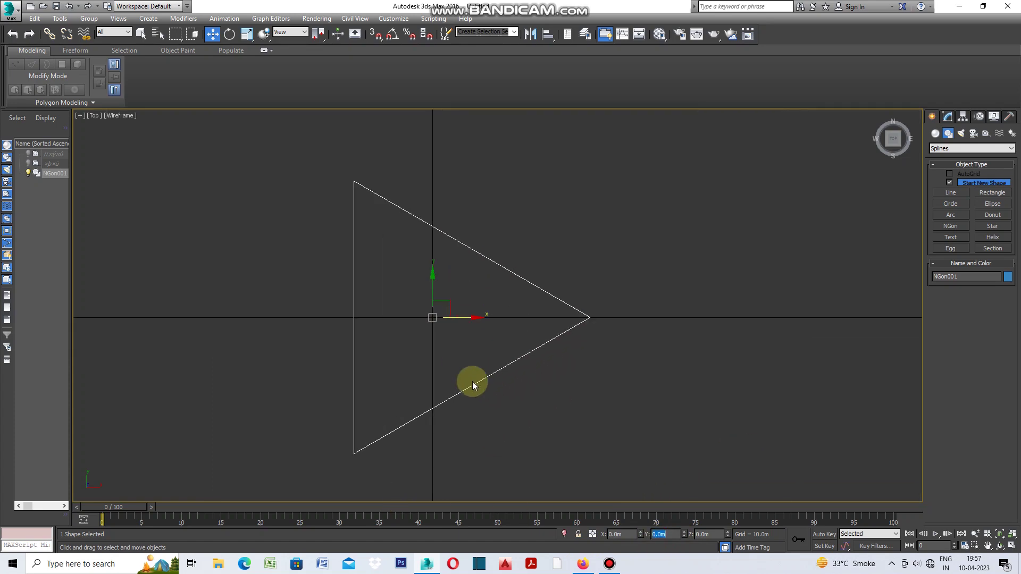
pyautogui.click(234, 37)
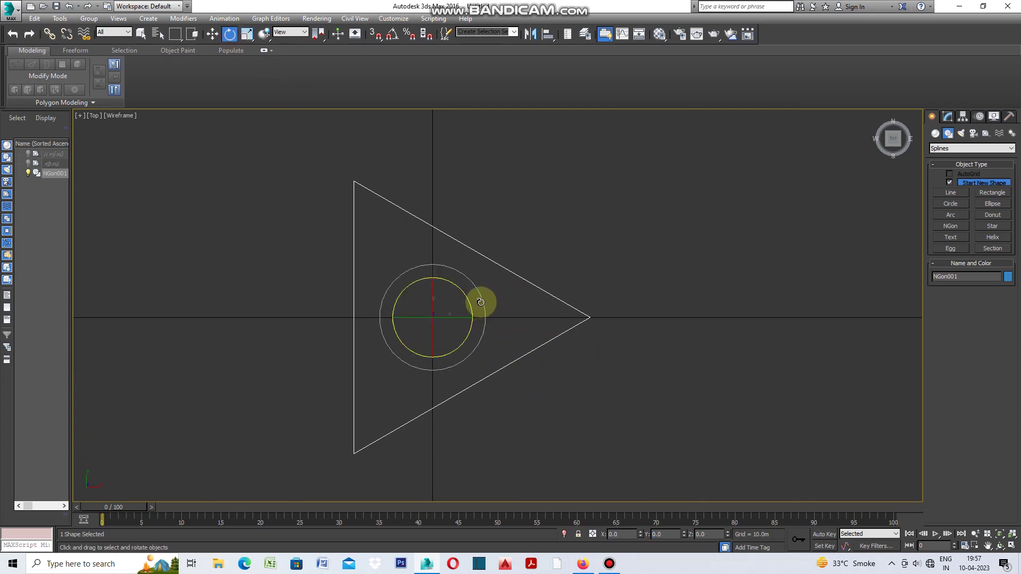
pyautogui.moveTo(480, 303); pyautogui.dragTo(499, 329)
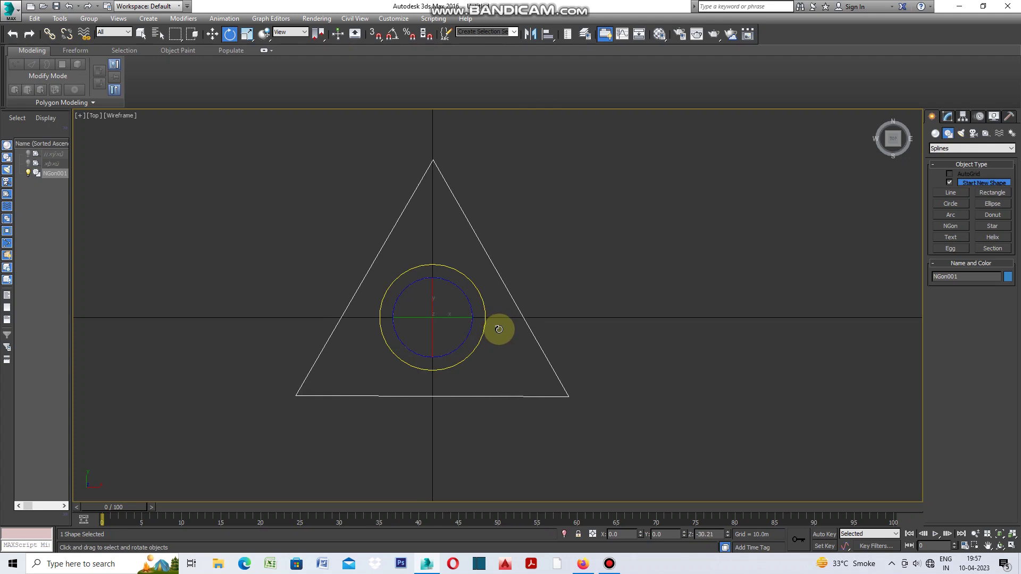
pyautogui.click(609, 174)
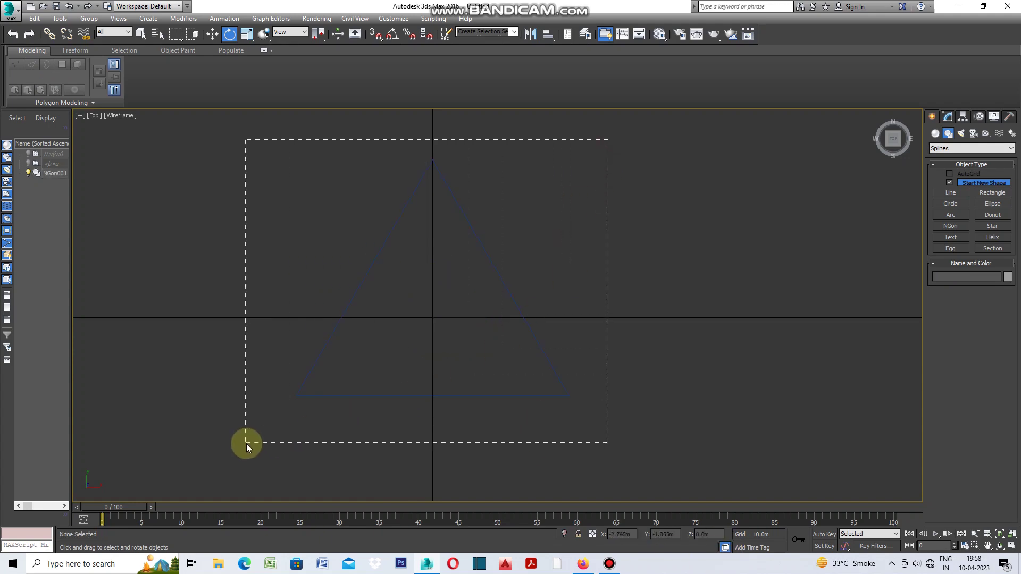
# Convert the NGon triangle to an Editable Poly
pyautogui.moveTo(247, 443); pyautogui.dragTo(247, 444)
pyautogui.rightClick(569, 298)
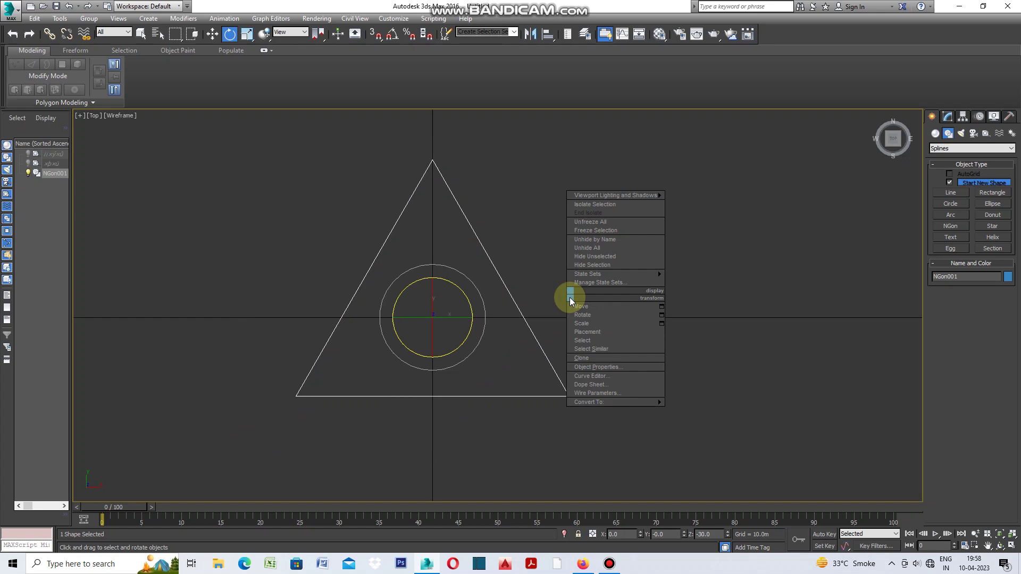
pyautogui.moveTo(606, 402)
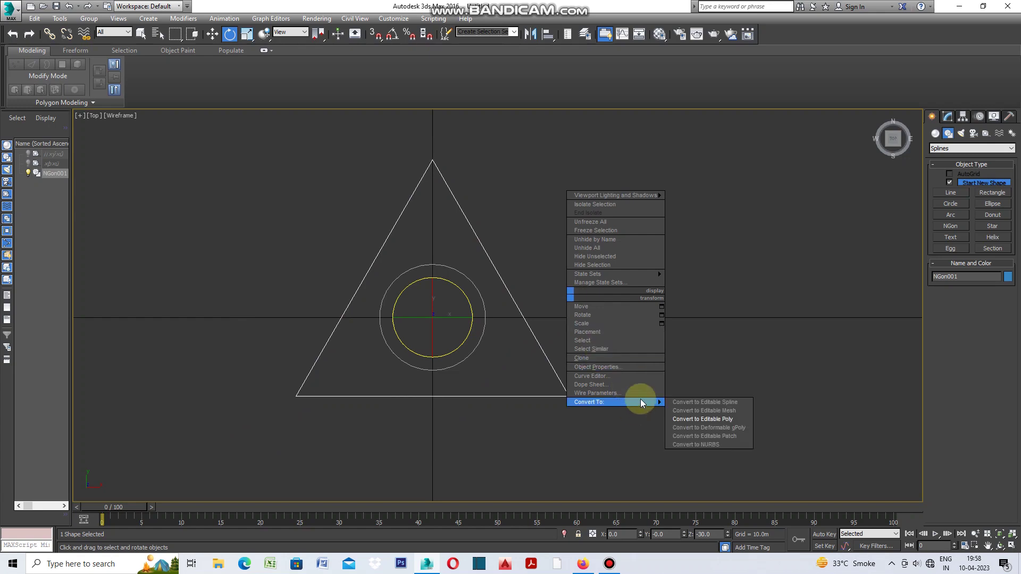
pyautogui.click(688, 419)
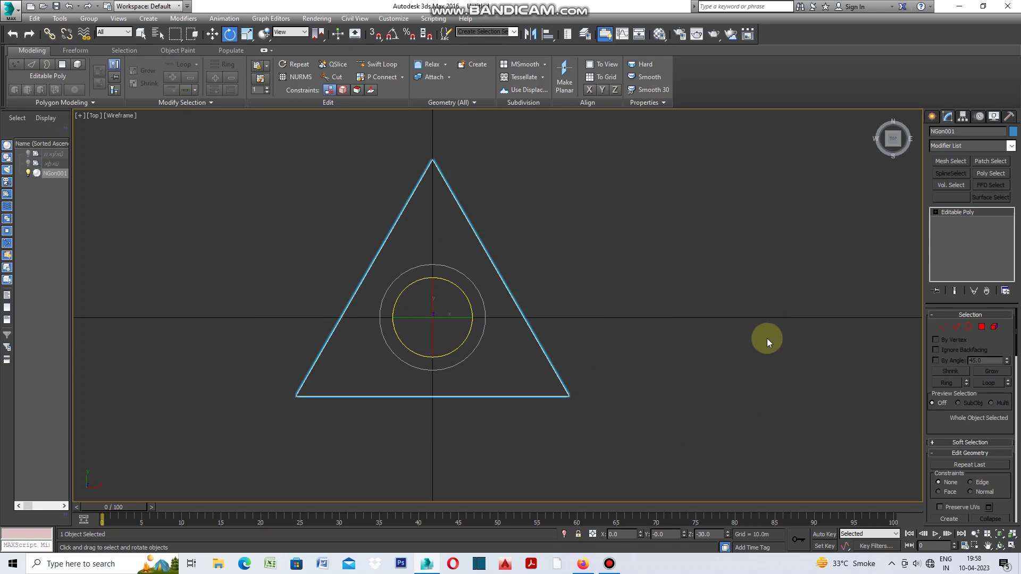
# Inset the triangle's polygon by a small amount
pyautogui.click(982, 327)
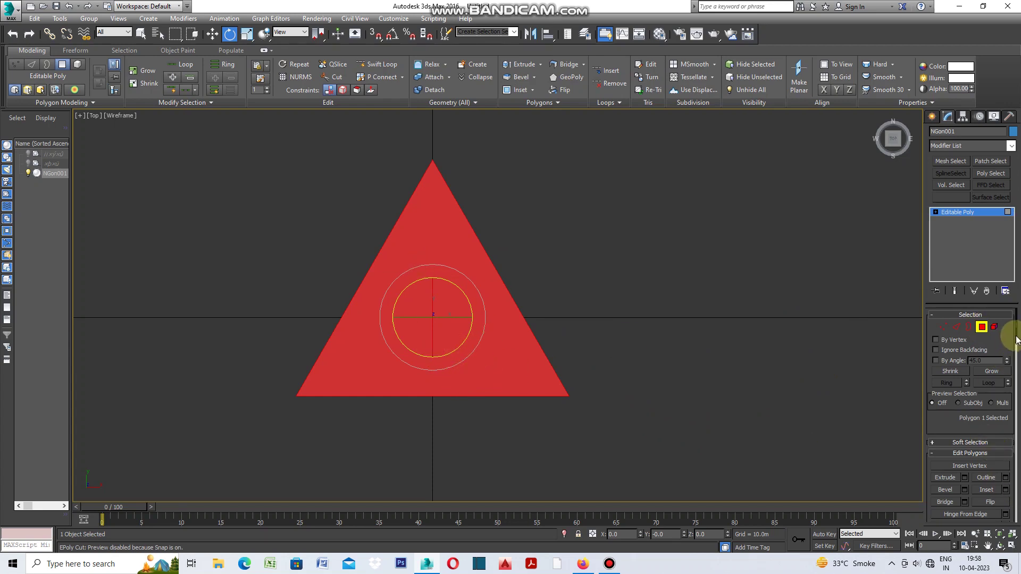
pyautogui.moveTo(1016, 340); pyautogui.dragTo(1017, 359)
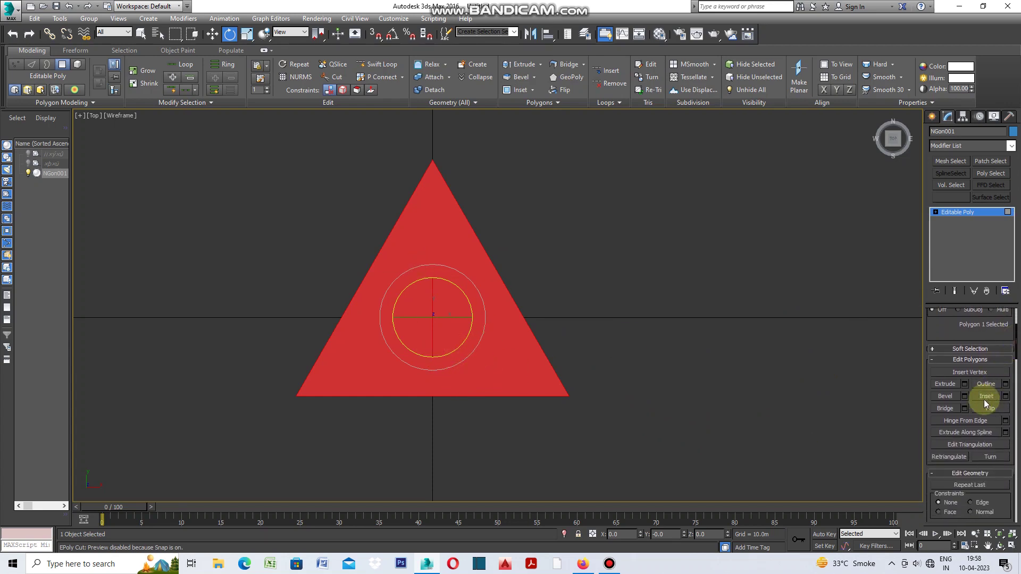
pyautogui.click(1005, 397)
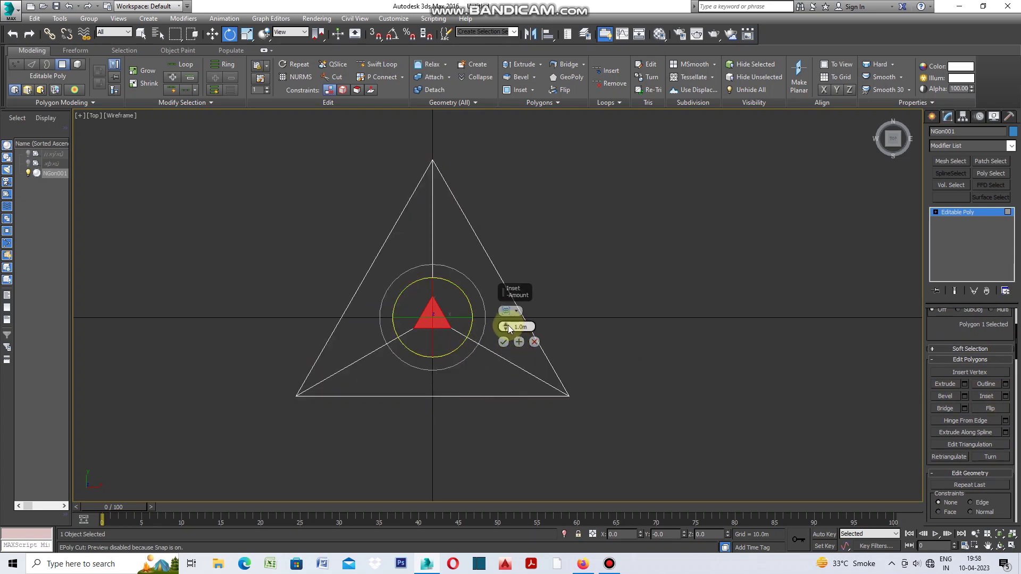
pyautogui.moveTo(506, 326)
pyautogui.mouseDown()
pyautogui.moveTo(508, 353)
pyautogui.moveTo(509, 322)
pyautogui.mouseUp()
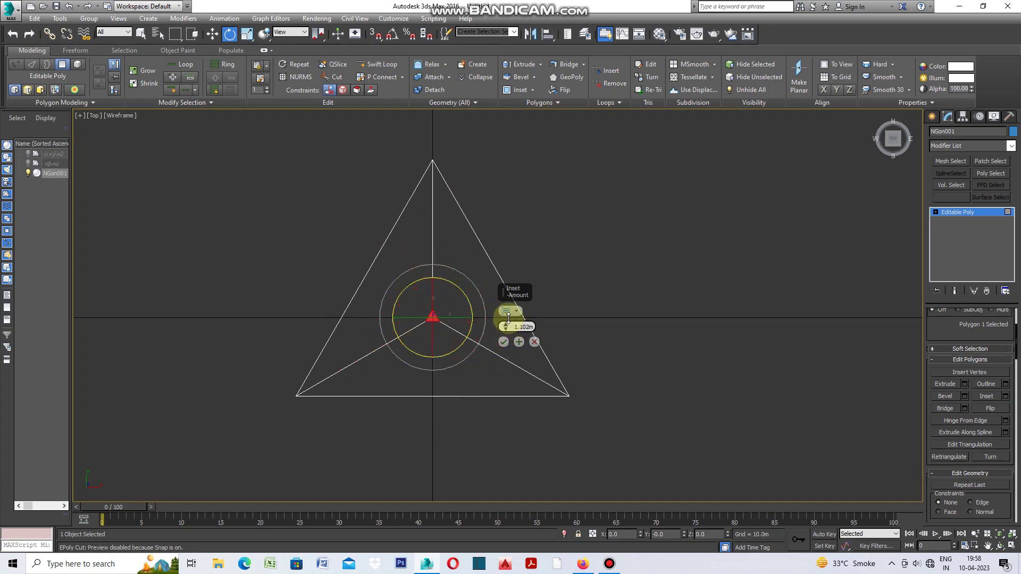
pyautogui.click(503, 342)
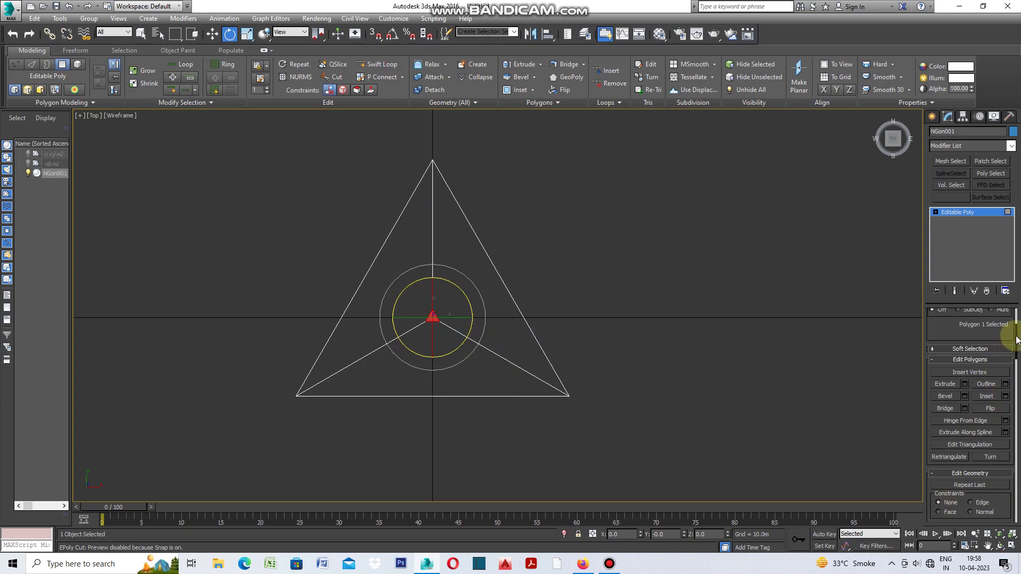
# Collapse the inset inner face into a single centre vertex
pyautogui.moveTo(1017, 340); pyautogui.dragTo(1019, 364)
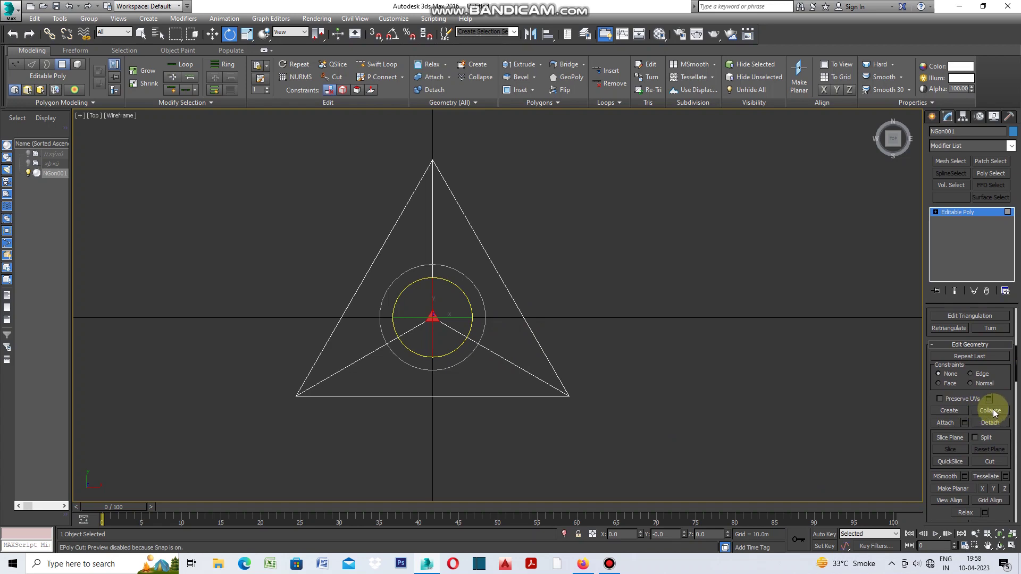
pyautogui.click(991, 411)
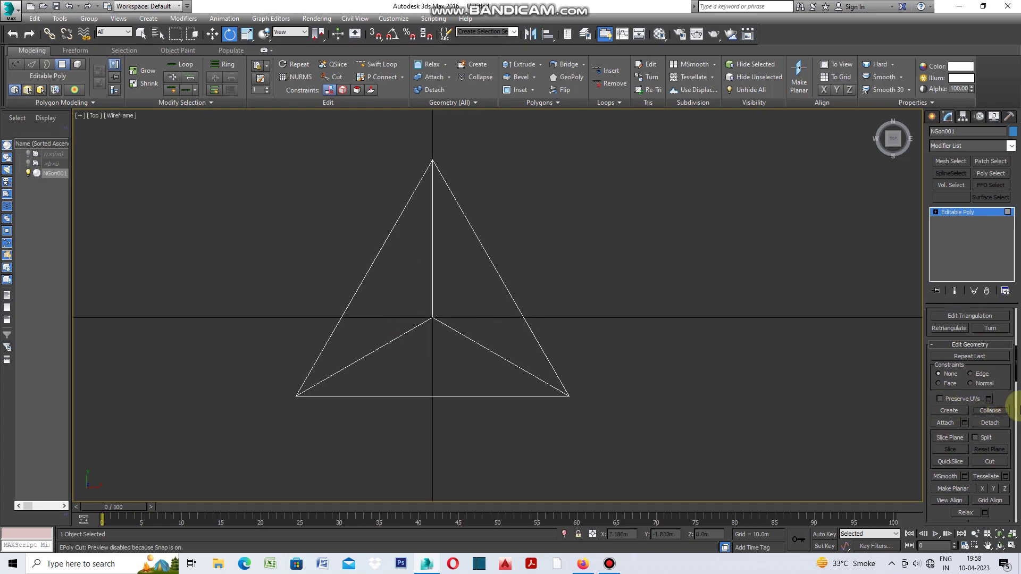
pyautogui.moveTo(1017, 367); pyautogui.dragTo(1015, 314)
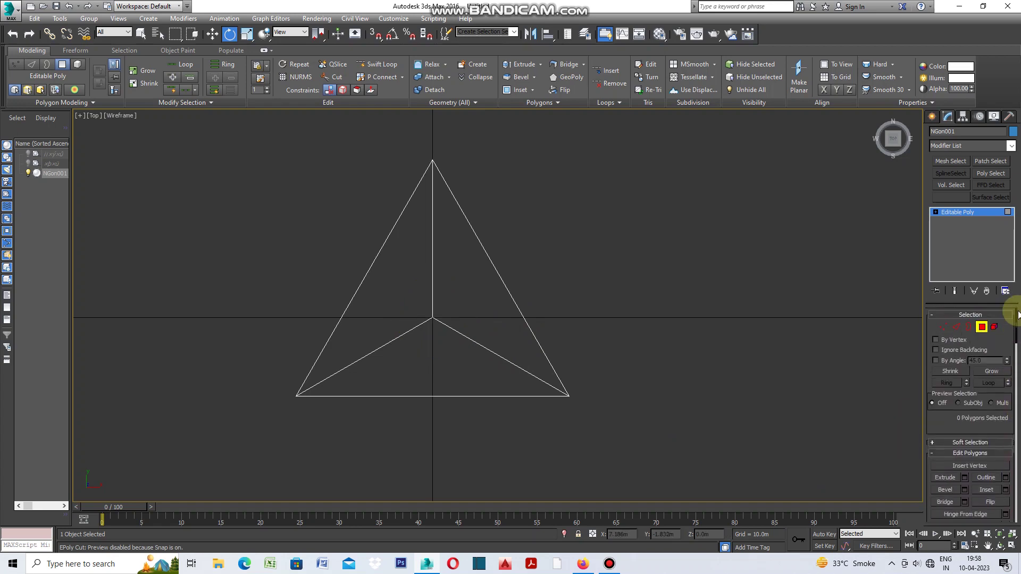
pyautogui.click(942, 327)
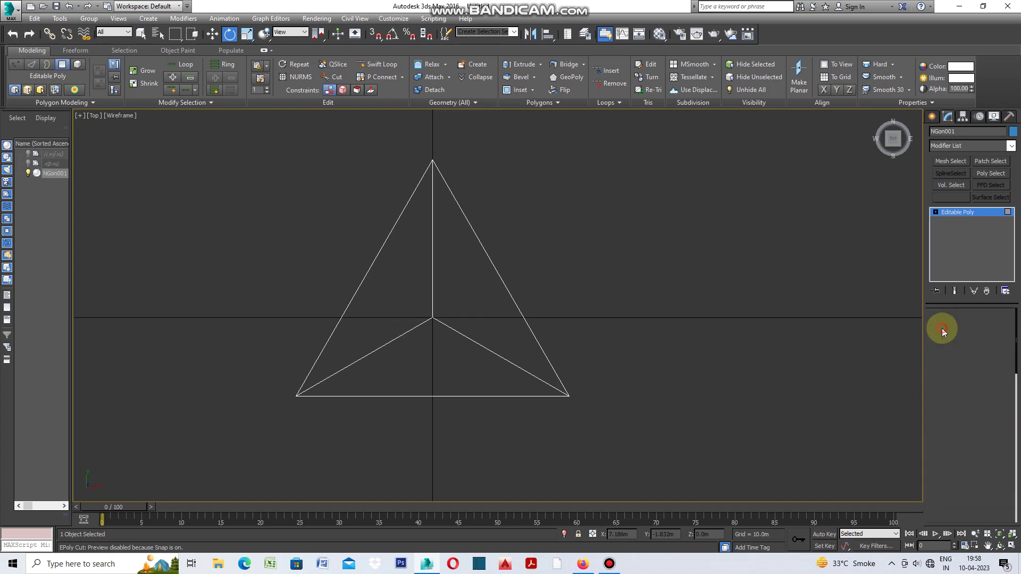
# With snaps on, cut an edge from the centre vertex to the right side's midpoint
pyautogui.click(377, 36)
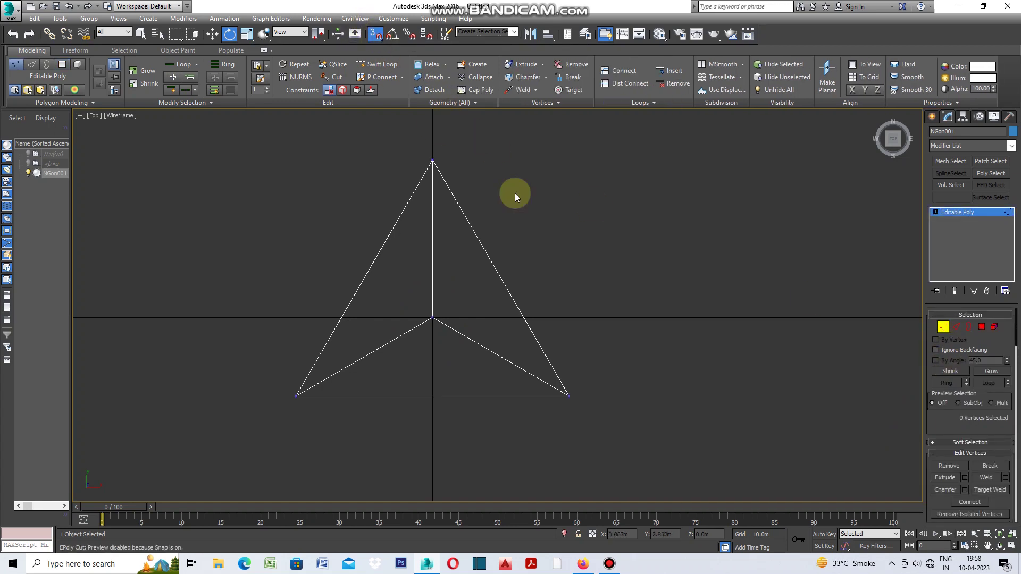
pyautogui.moveTo(1017, 334); pyautogui.dragTo(1018, 379)
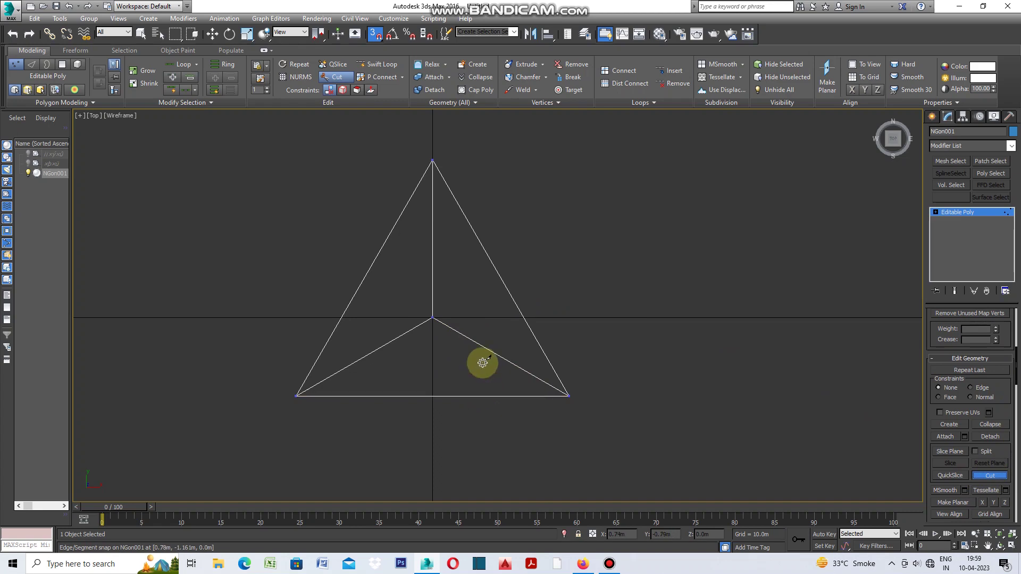
pyautogui.moveTo(1017, 377); pyautogui.dragTo(1005, 307)
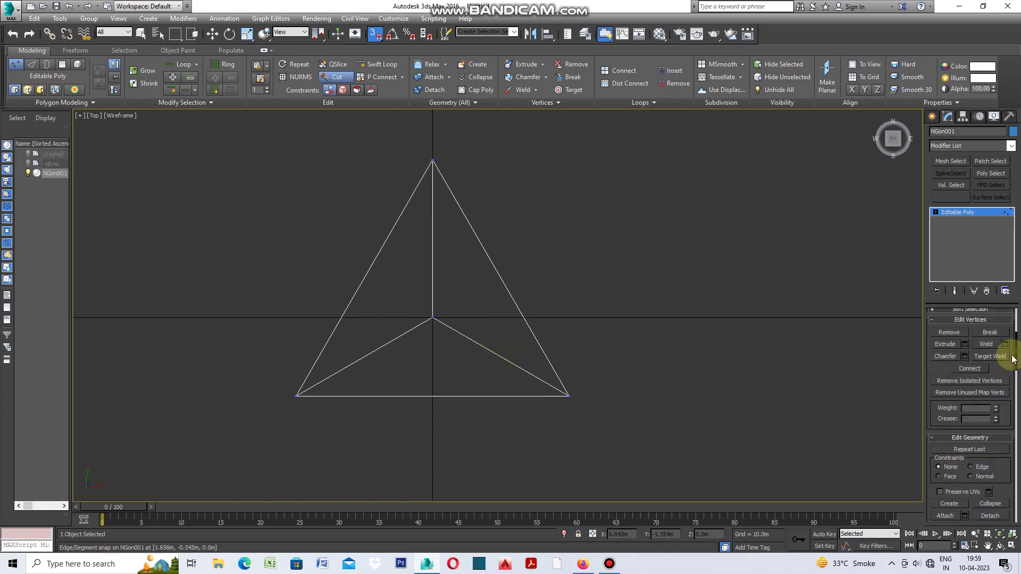
pyautogui.scroll(2, 467, 326)
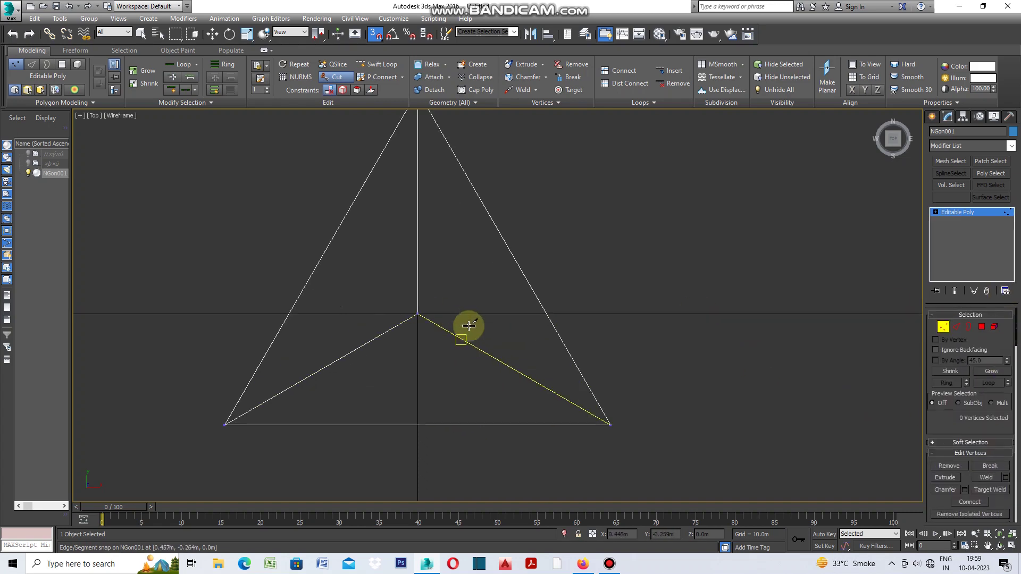
pyautogui.click(419, 314)
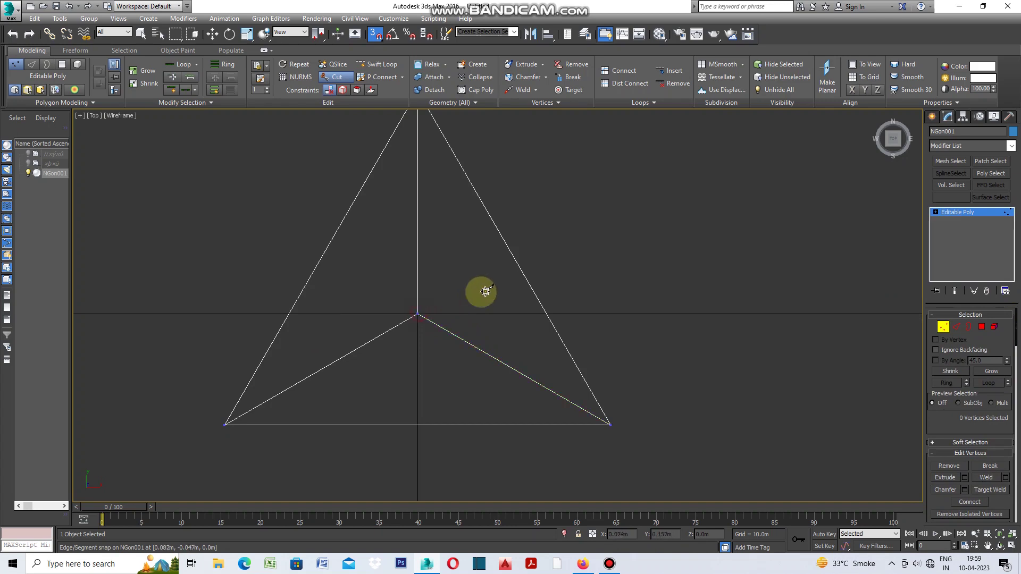
pyautogui.click(504, 263)
pyautogui.click(505, 262)
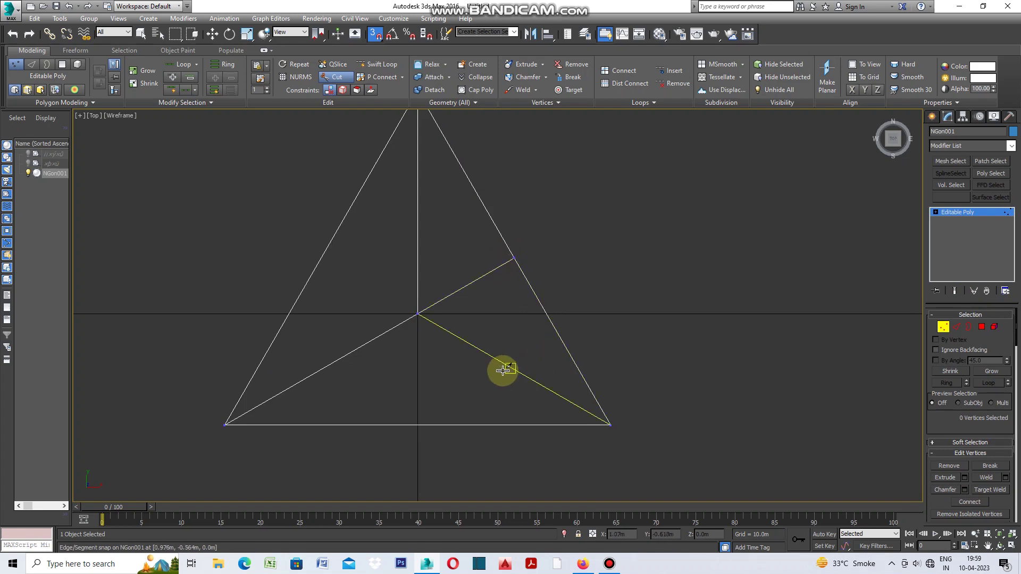
# Cut edges from the centre to the bottom and left side midpoints, then stop cutting
pyautogui.scroll(-1, 438, 373)
pyautogui.scroll(1, 435, 393)
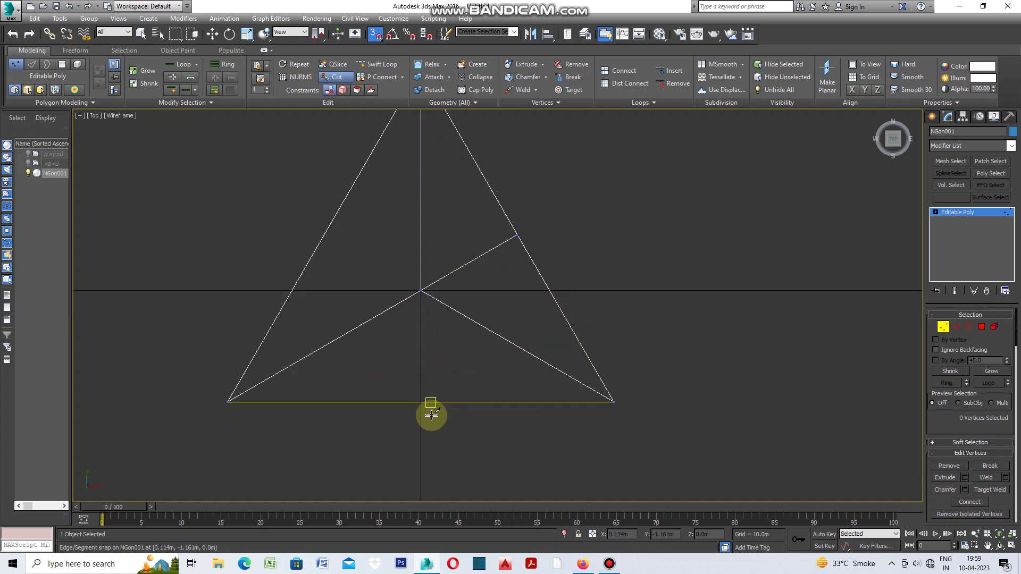
pyautogui.click(422, 289)
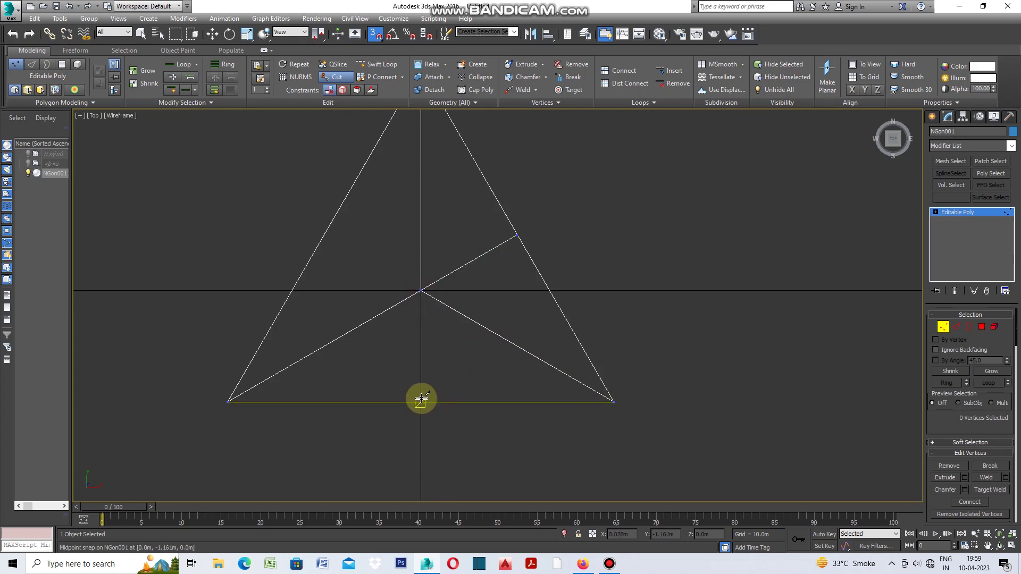
pyautogui.click(421, 391)
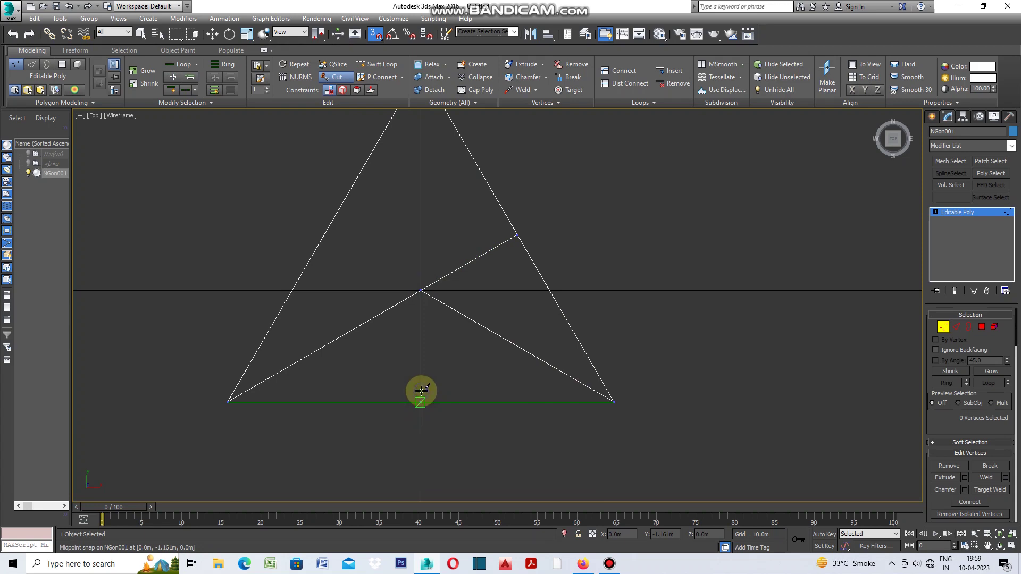
pyautogui.click(420, 291)
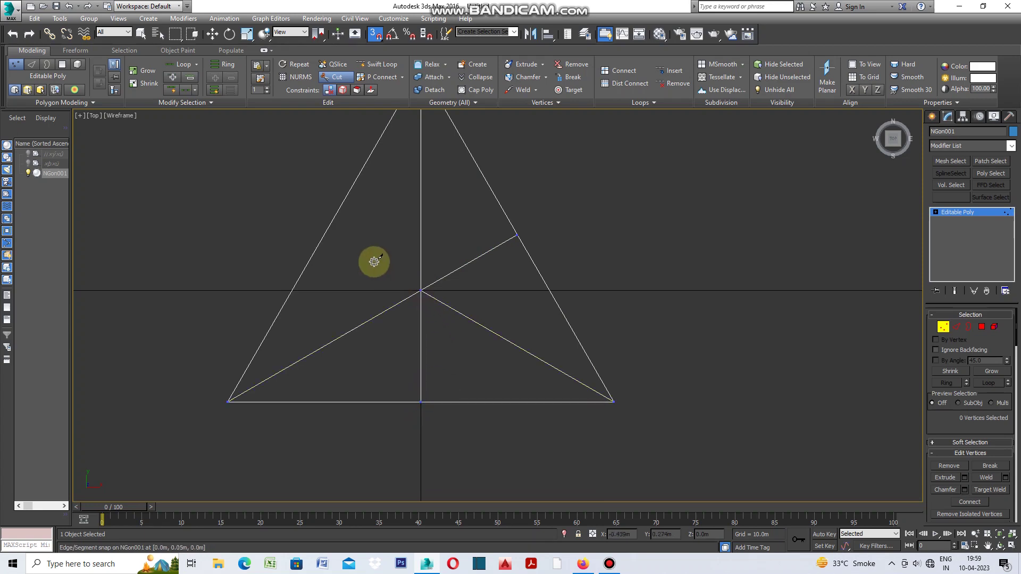
pyautogui.click(331, 240)
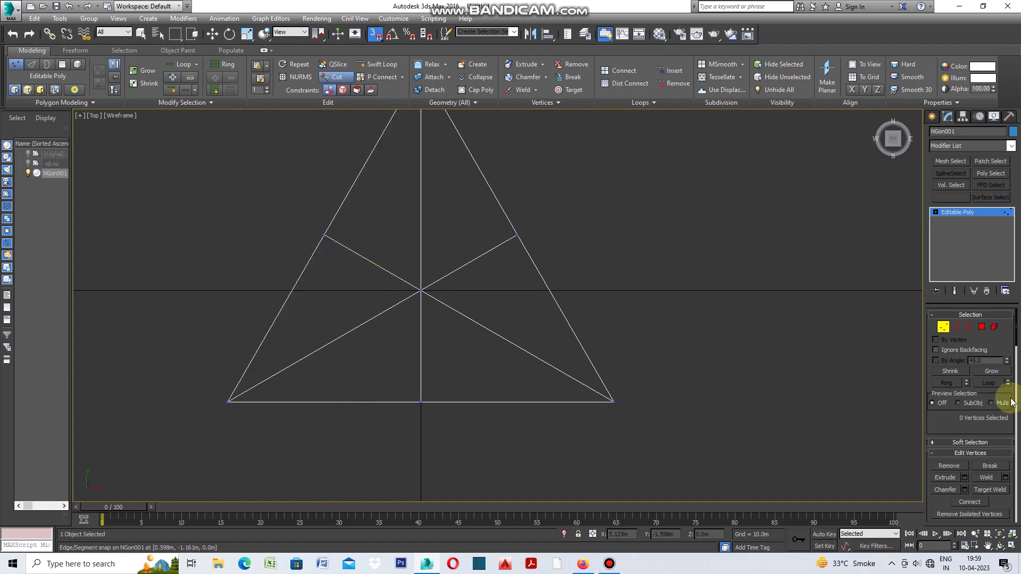
pyautogui.scroll(-2, 1017, 346)
pyautogui.moveTo(1017, 347); pyautogui.dragTo(1018, 369)
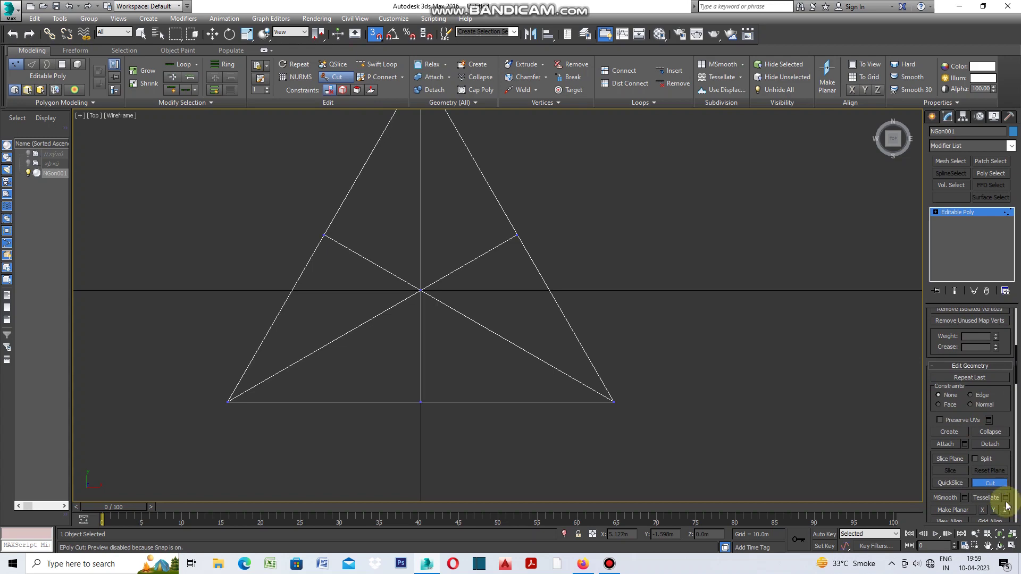
pyautogui.press('e')
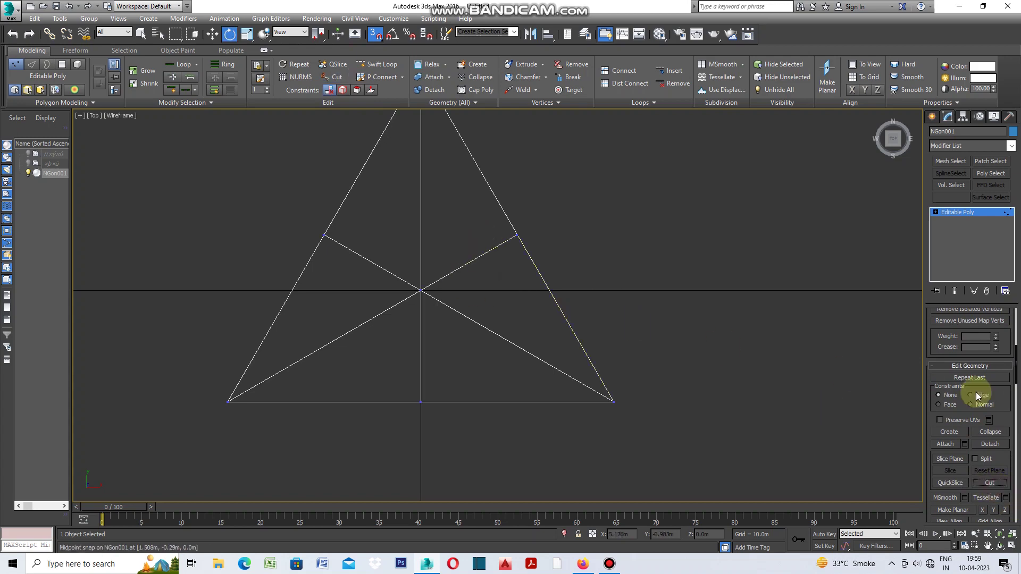
# Select the three side-midpoint vertices of the triangle
pyautogui.moveTo(1017, 354); pyautogui.dragTo(1017, 293)
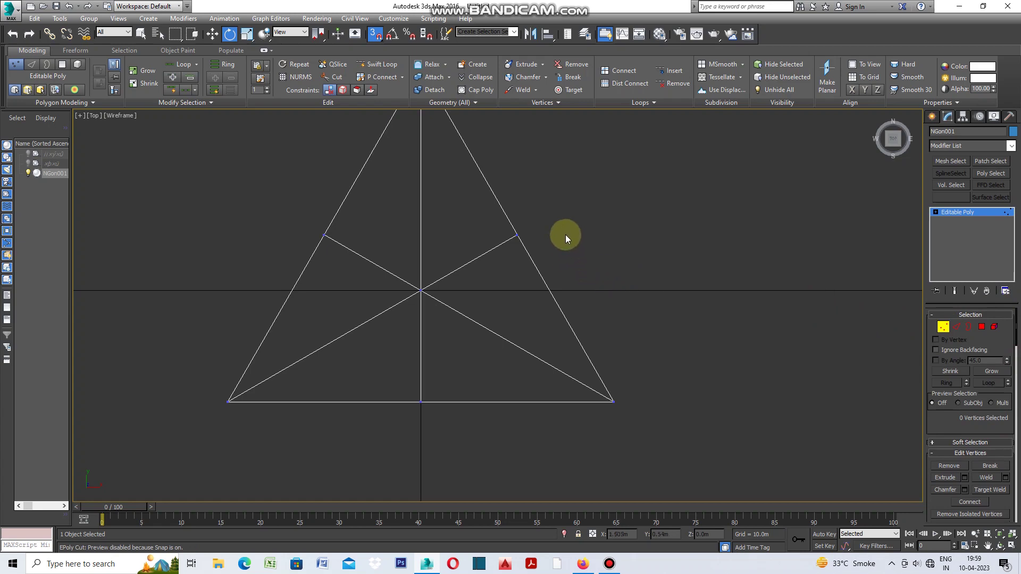
pyautogui.press('q')
pyautogui.moveTo(537, 183); pyautogui.dragTo(502, 248)
pyautogui.keyDown('ctrl'); pyautogui.moveTo(383, 217); pyautogui.dragTo(296, 266); pyautogui.keyUp('ctrl')
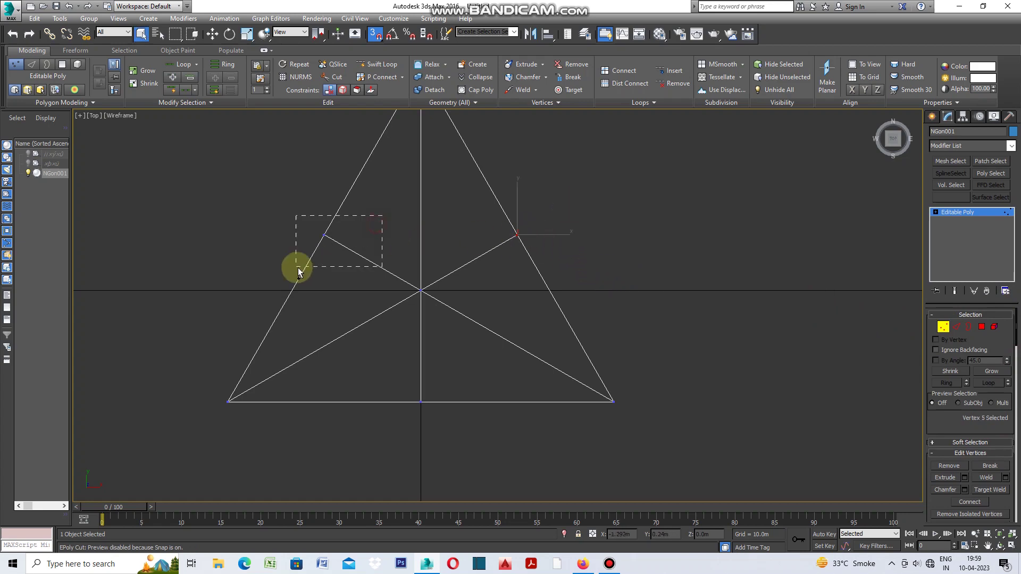
pyautogui.keyDown('ctrl'); pyautogui.moveTo(393, 422); pyautogui.dragTo(400, 420); pyautogui.keyUp('ctrl')
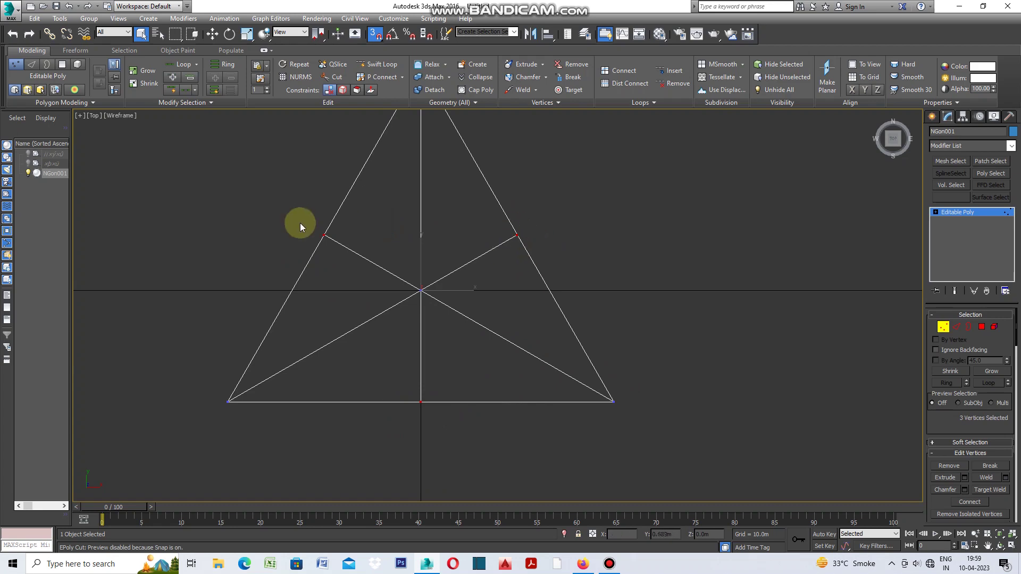
# Inspect their connected inner edges, then return to object level in the Create panel
pyautogui.click(957, 327)
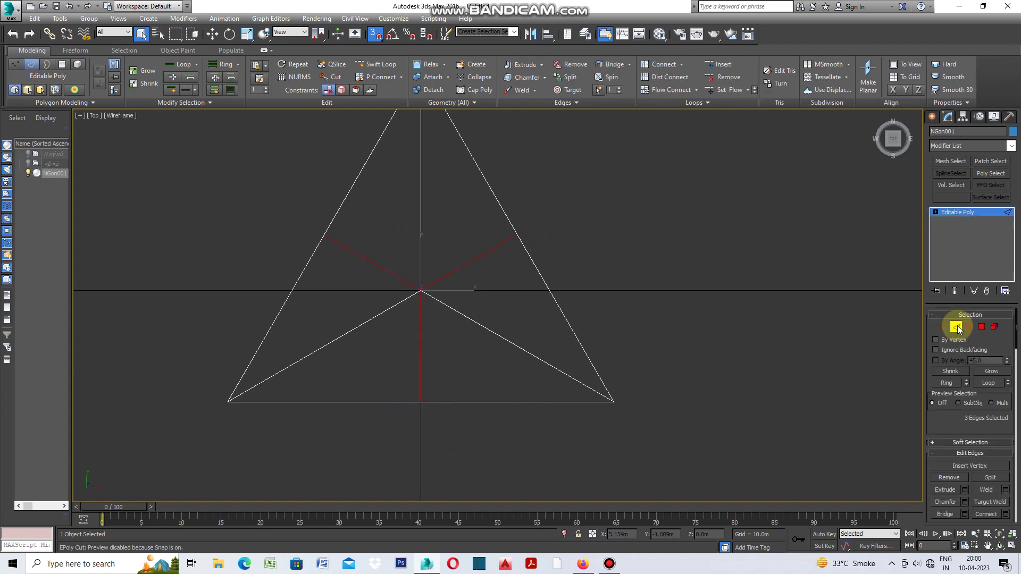
pyautogui.click(943, 327)
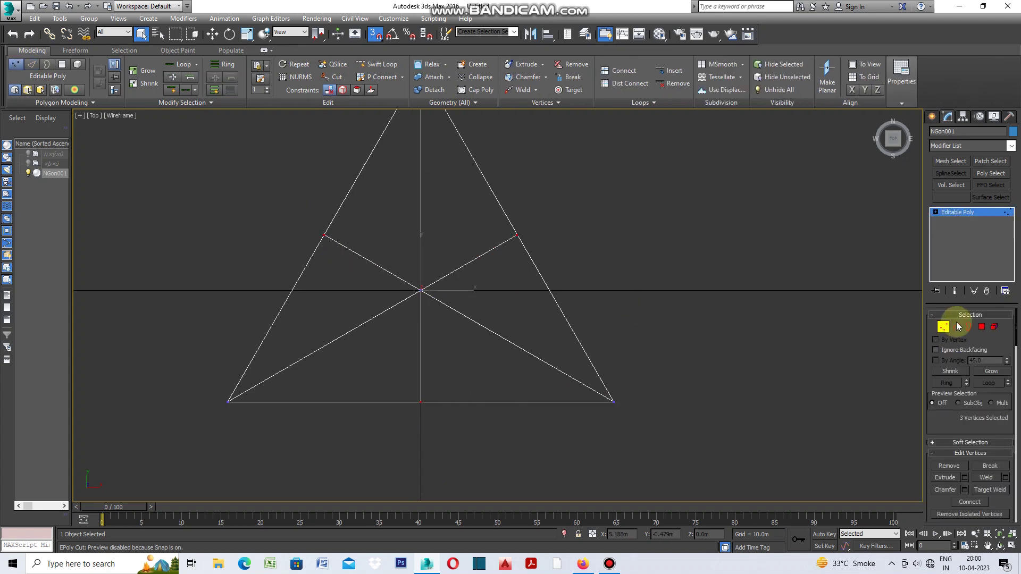
pyautogui.click(956, 327)
pyautogui.click(944, 327)
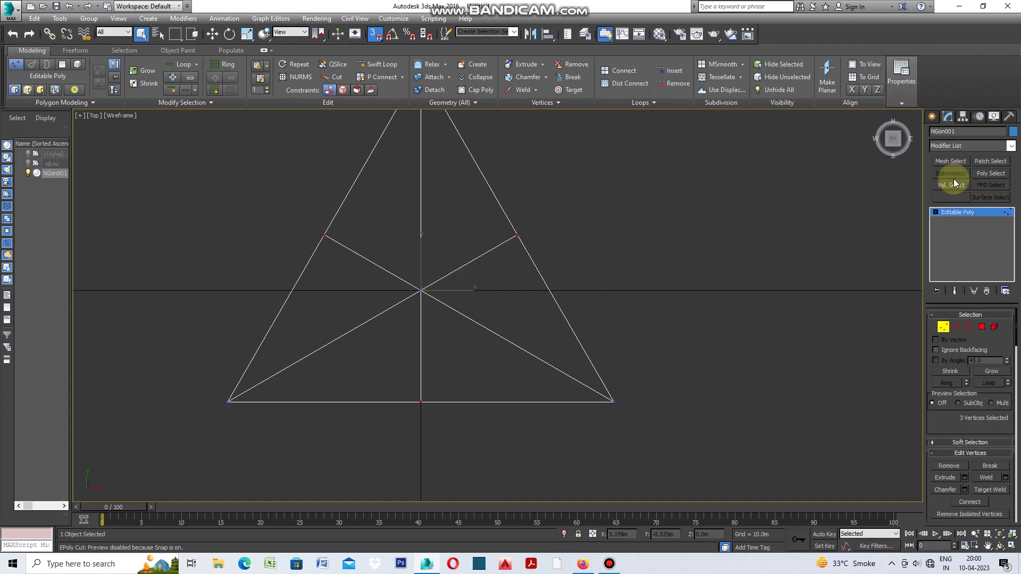
pyautogui.click(936, 119)
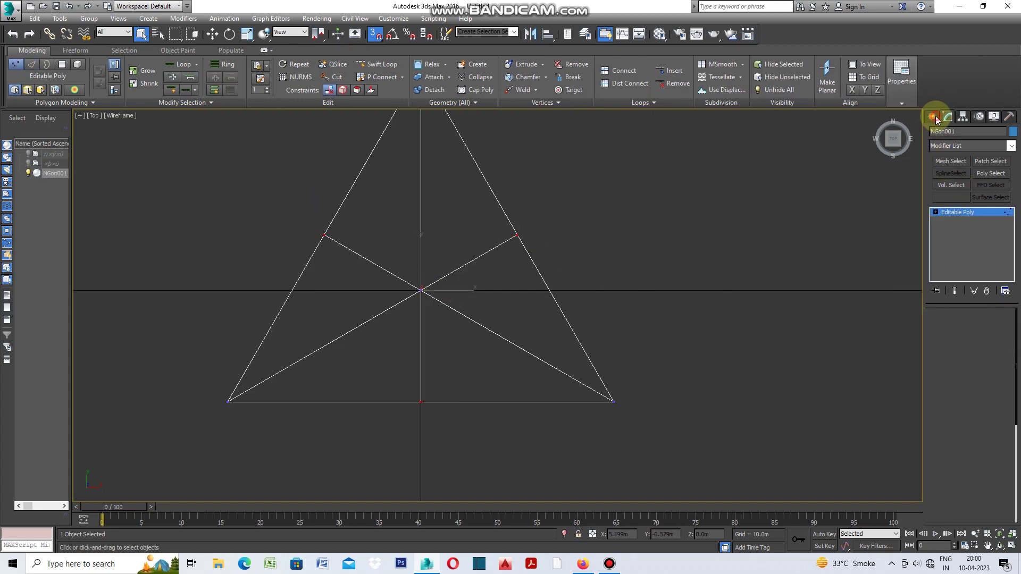
pyautogui.scroll(-2, 308, 349)
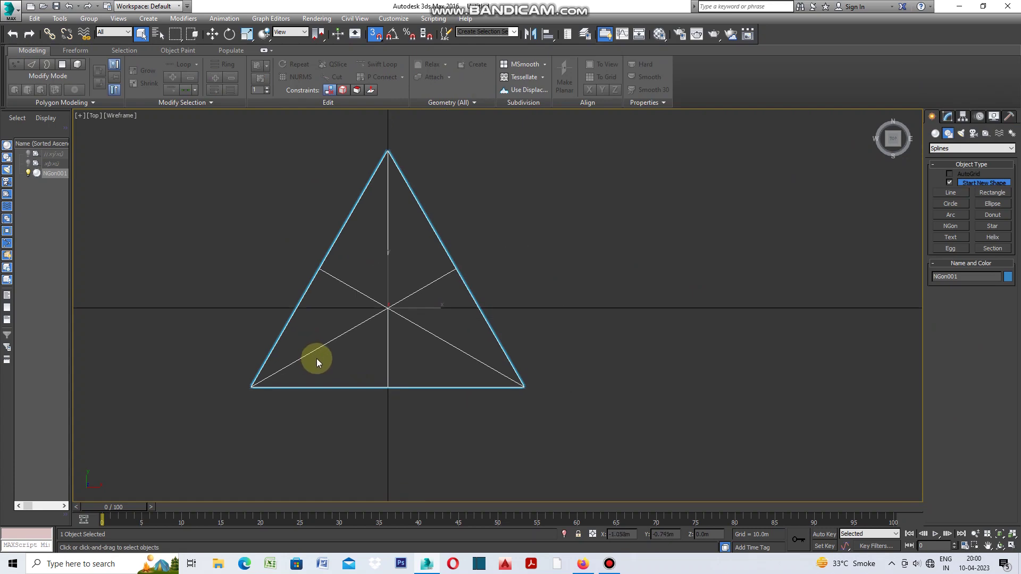
# Mirror the triangle on the Y axis as a Copy, creating NGon002
pyautogui.click(531, 33)
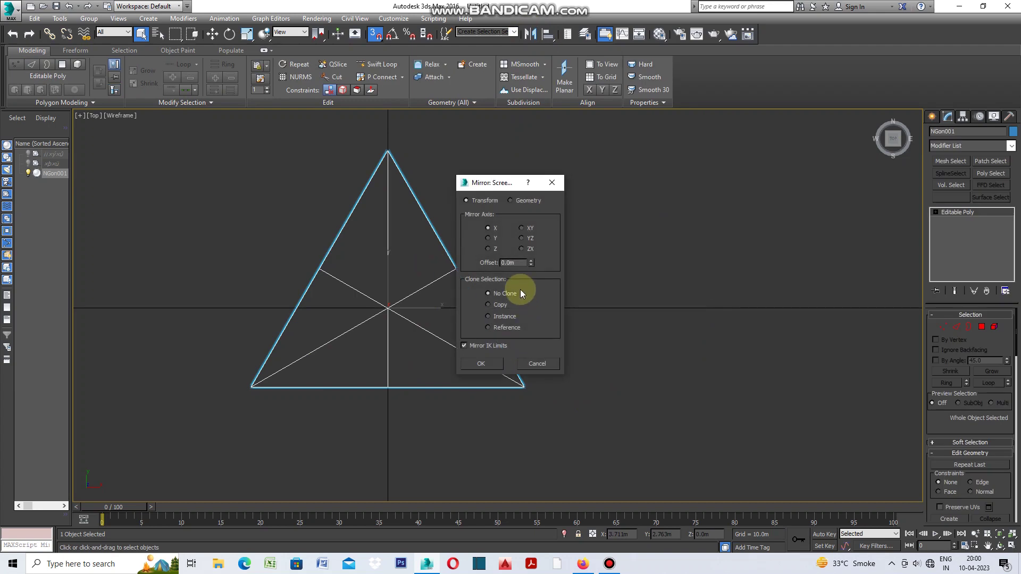
pyautogui.click(488, 305)
pyautogui.click(490, 363)
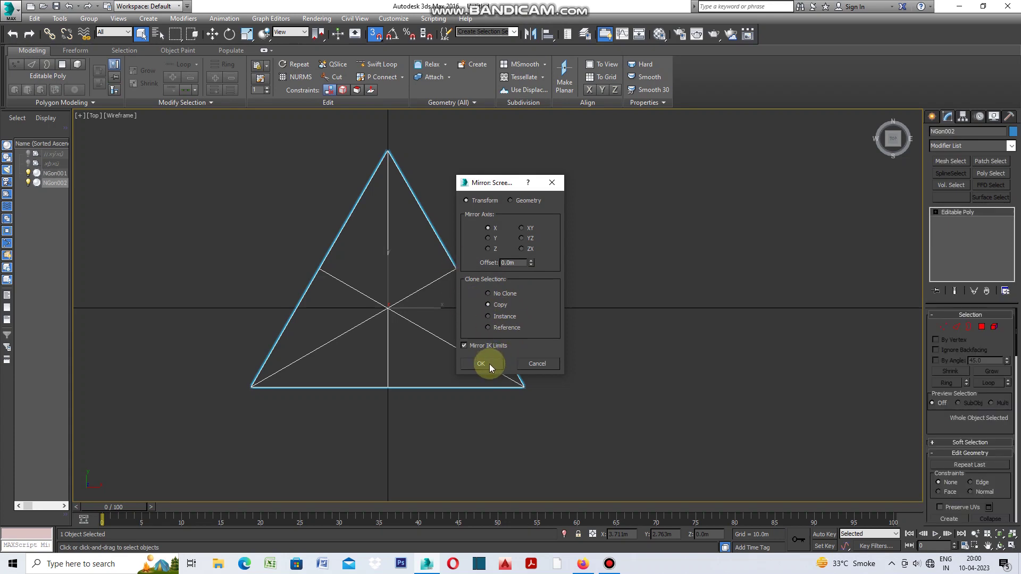
pyautogui.click(489, 239)
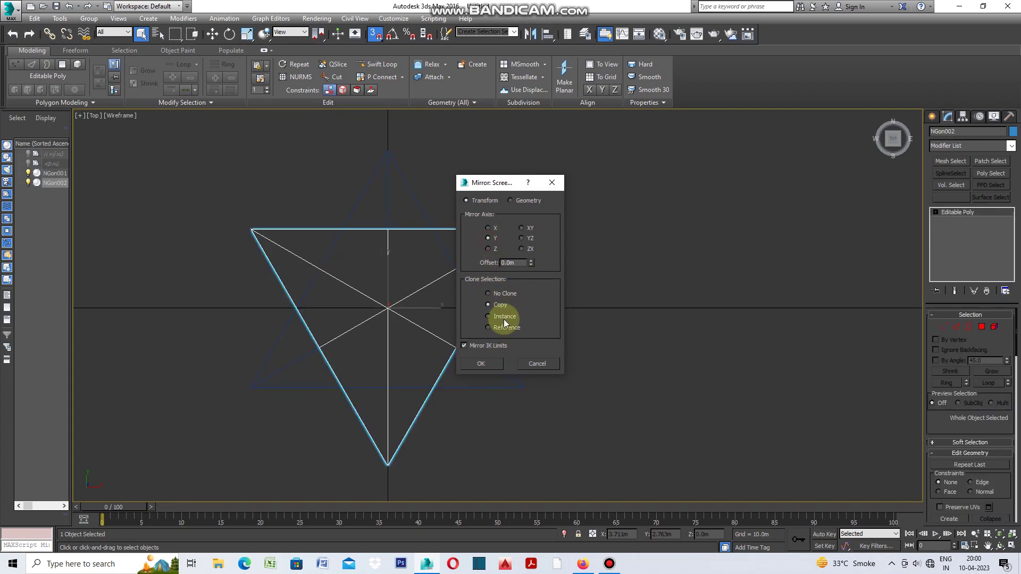
pyautogui.click(492, 360)
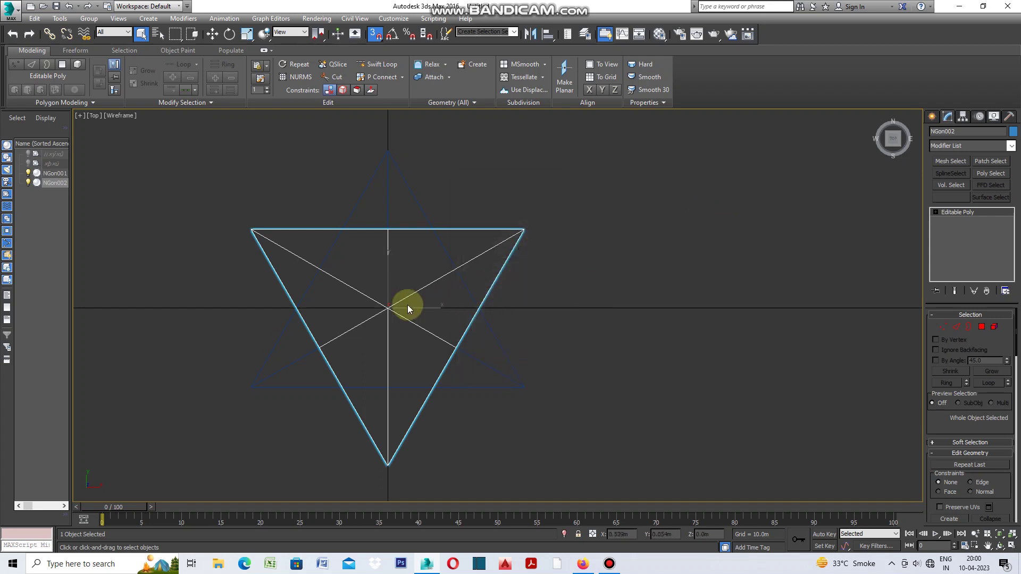
pyautogui.scroll(-2, 238, 315)
# Snap NGon002 tip-to-tip above NGon001, then drag a clone of the pair upward
pyautogui.click(212, 35)
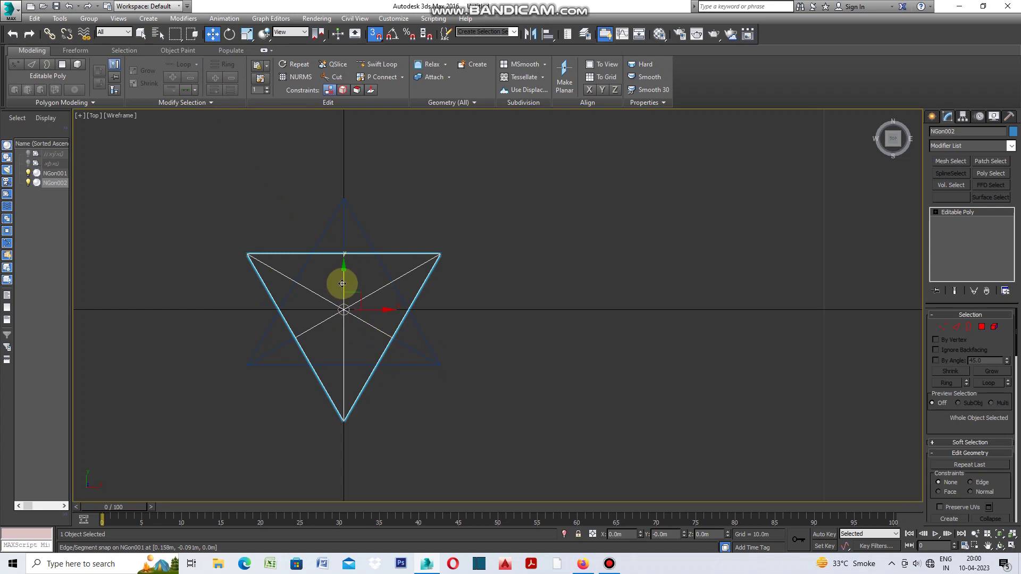
pyautogui.moveTo(343, 285); pyautogui.dragTo(360, 75)
pyautogui.scroll(3, 346, 223)
pyautogui.moveTo(325, 259); pyautogui.dragTo(358, 272)
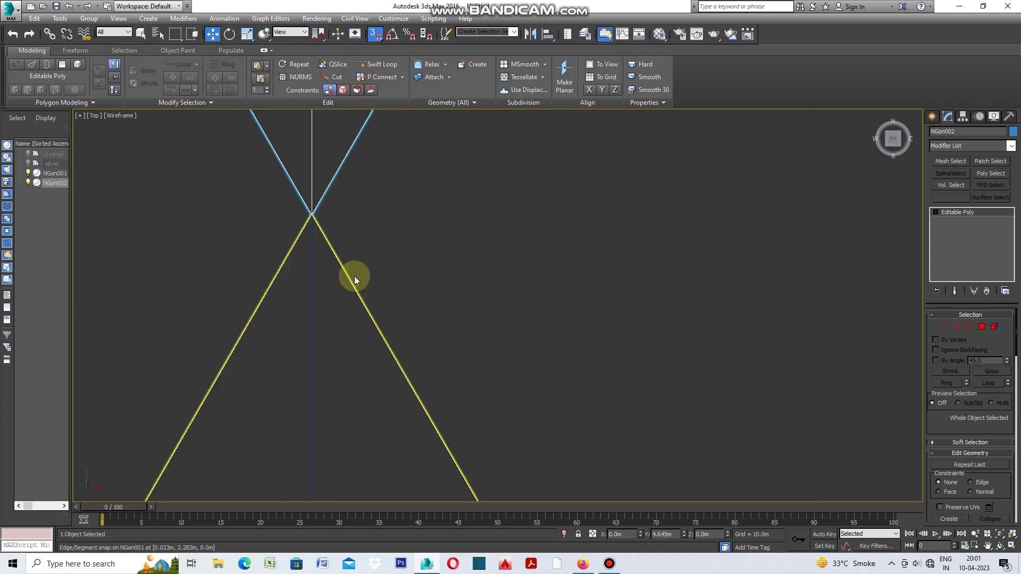
pyautogui.scroll(-5, 353, 275)
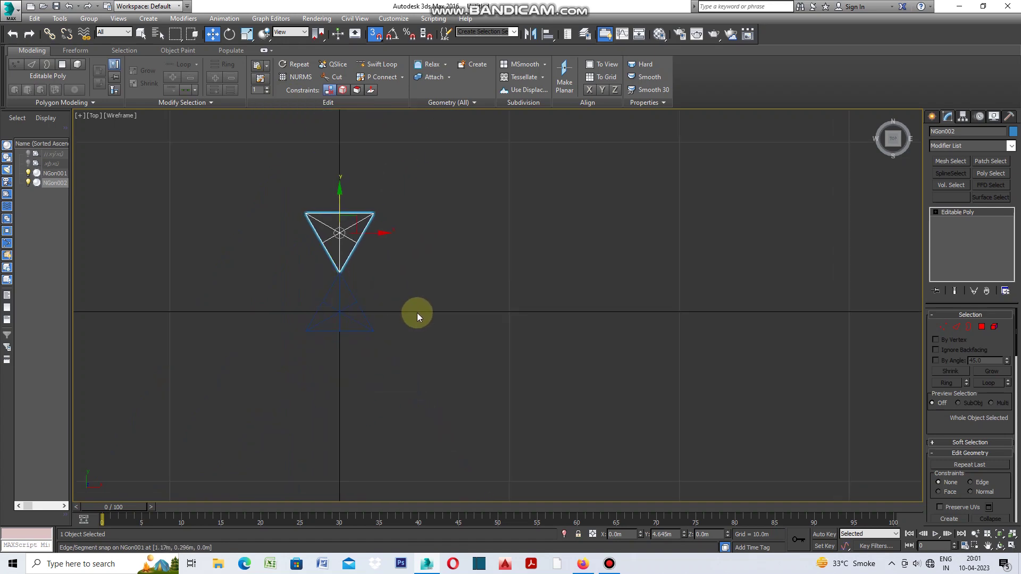
pyautogui.moveTo(445, 189); pyautogui.dragTo(247, 361)
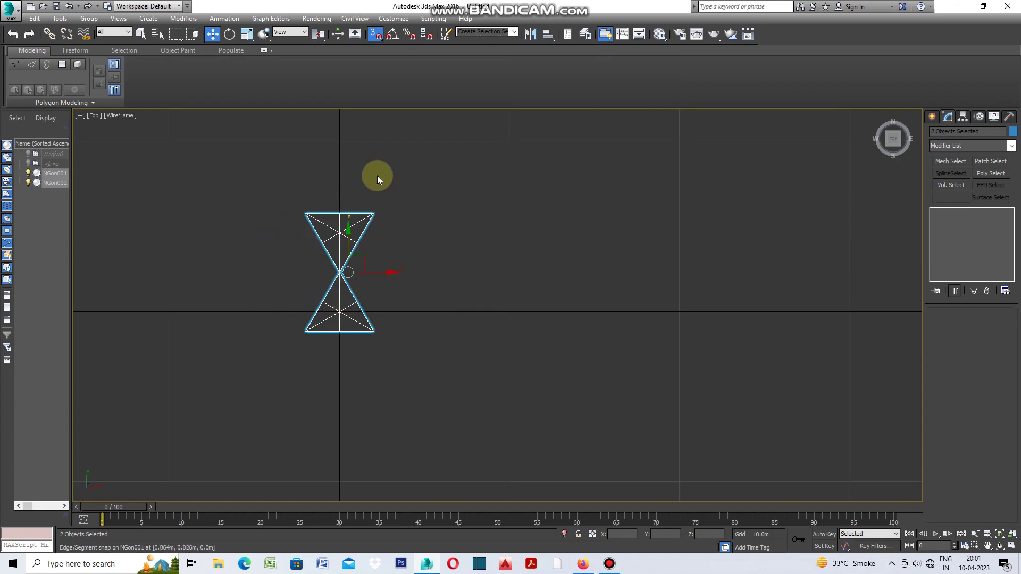
pyautogui.keyDown('shift'); pyautogui.moveTo(339, 271); pyautogui.dragTo(343, 112); pyautogui.keyUp('shift')
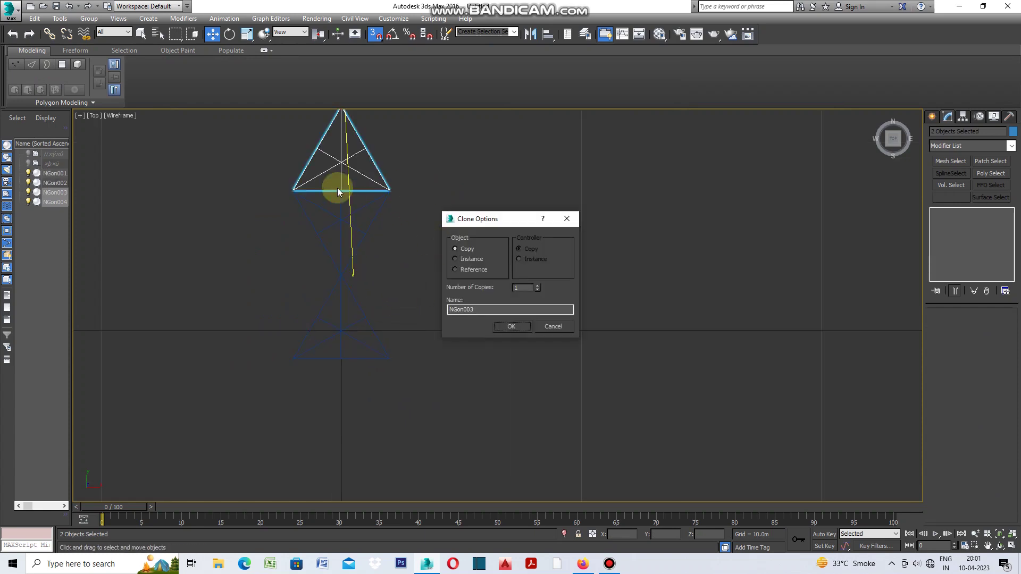
# Create the stacked copies of the triangle pair, forming a 22-piece hourglass column
pyautogui.click(519, 328)
pyautogui.scroll(-3, 420, 319)
pyautogui.scroll(-2, 418, 320)
pyautogui.scroll(-2, 418, 320)
pyautogui.scroll(2, 428, 182)
pyautogui.scroll(2, 430, 193)
pyautogui.scroll(2, 405, 171)
pyautogui.scroll(1, 423, 193)
pyautogui.scroll(-4, 423, 193)
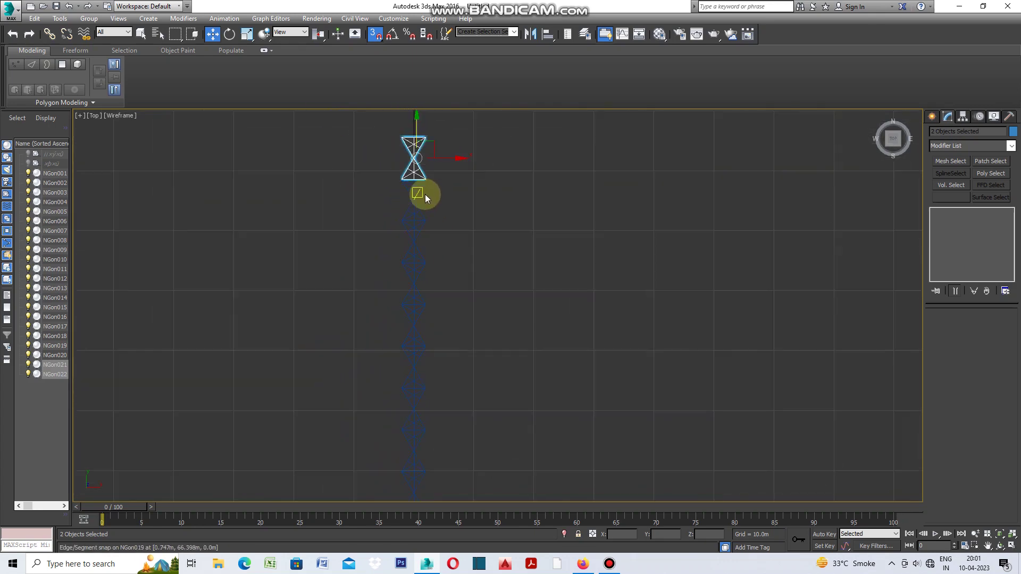
# Give all 22 NGon pieces a pale near-white object colour
pyautogui.click(485, 342)
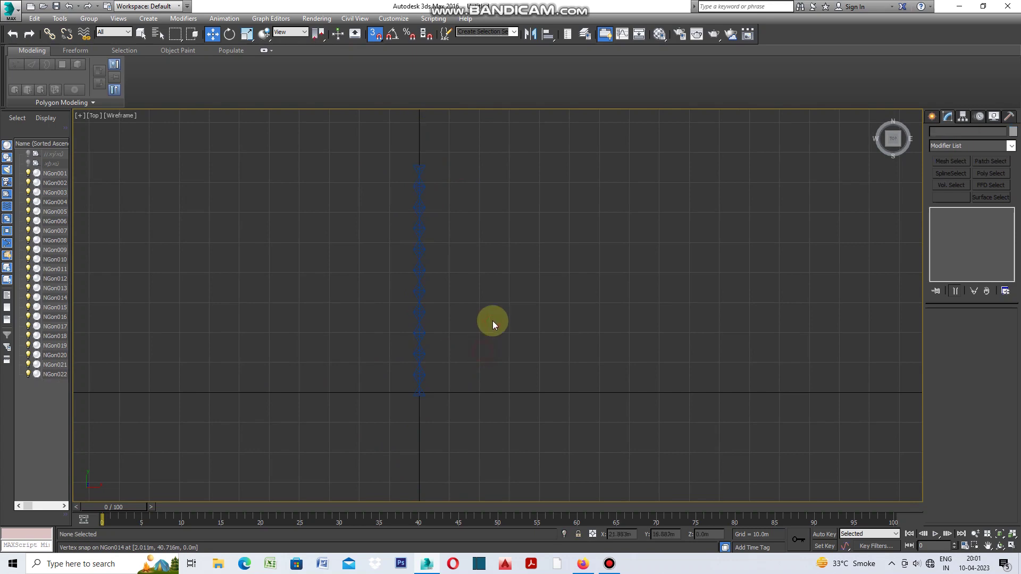
pyautogui.moveTo(437, 327); pyautogui.dragTo(365, 416)
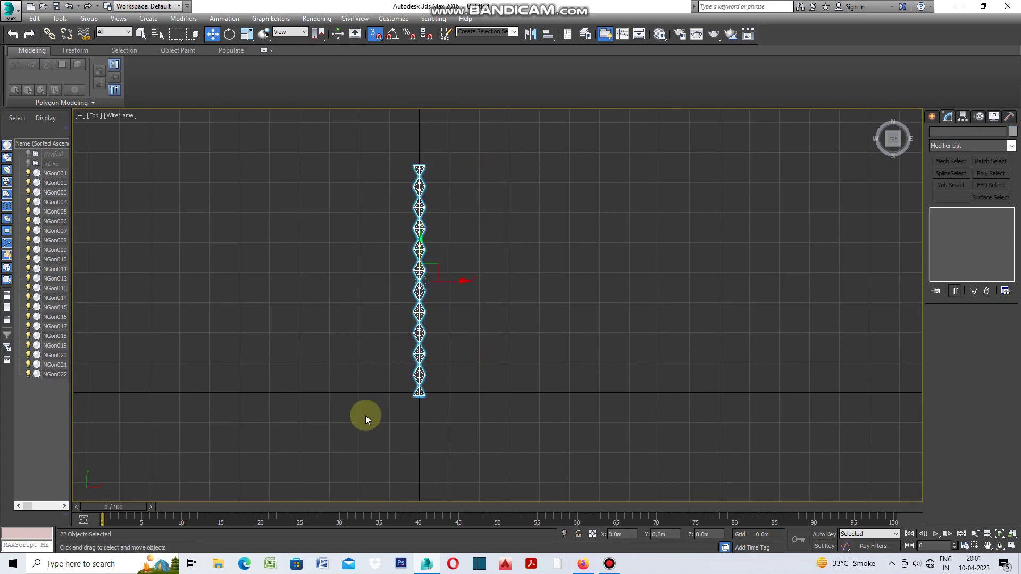
pyautogui.click(1012, 132)
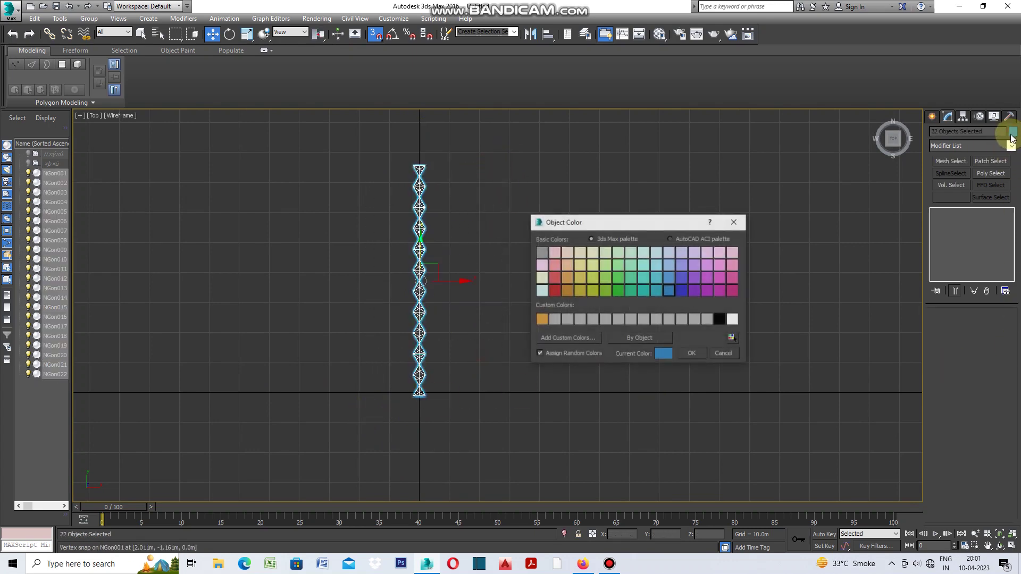
pyautogui.click(541, 290)
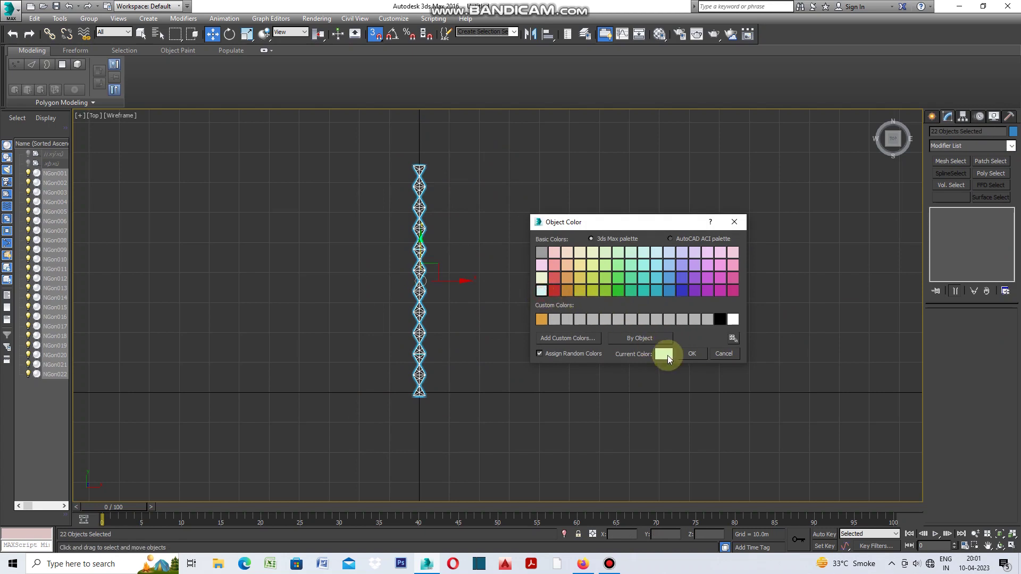
pyautogui.click(693, 355)
pyautogui.click(618, 328)
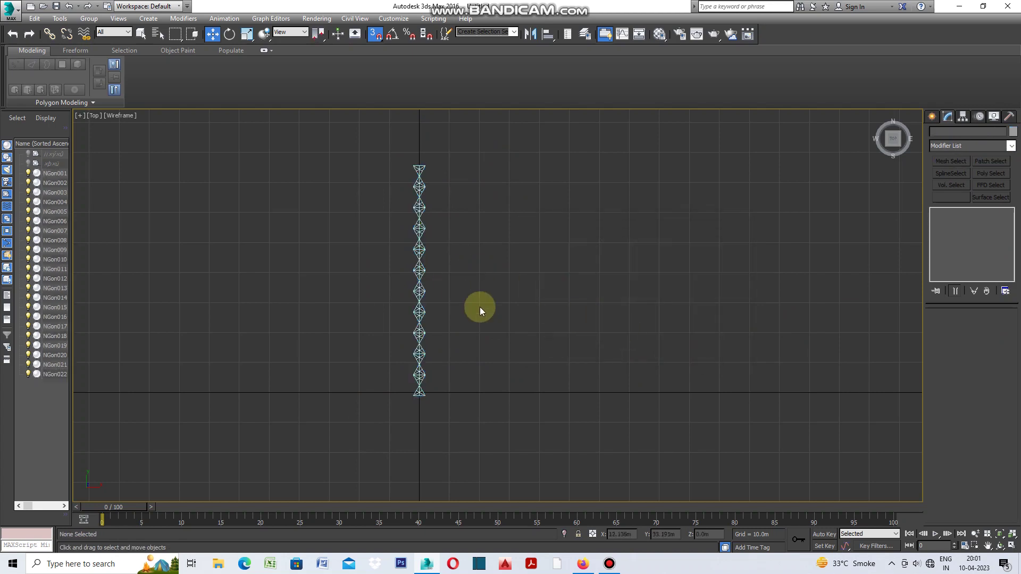
# Clone the 22-piece chain once, offset sideways to interlock with the original
pyautogui.scroll(-2, 381, 268)
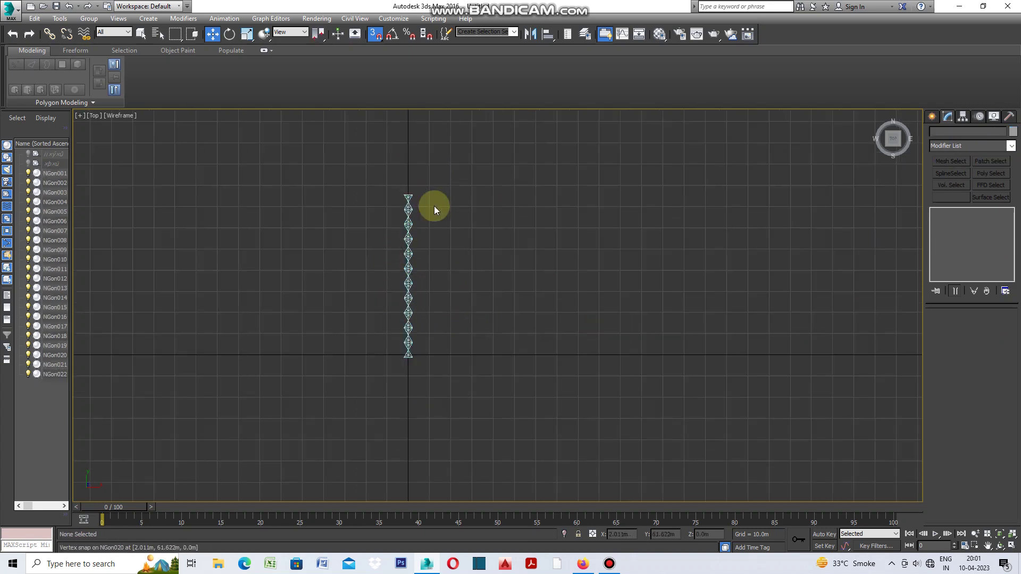
pyautogui.moveTo(449, 175); pyautogui.dragTo(391, 357)
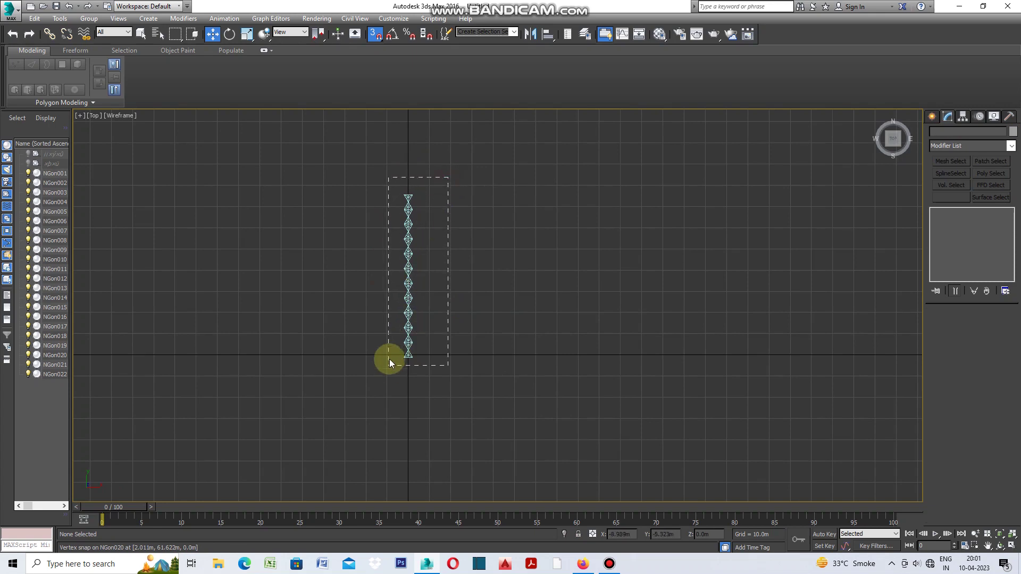
pyautogui.scroll(2, 406, 268)
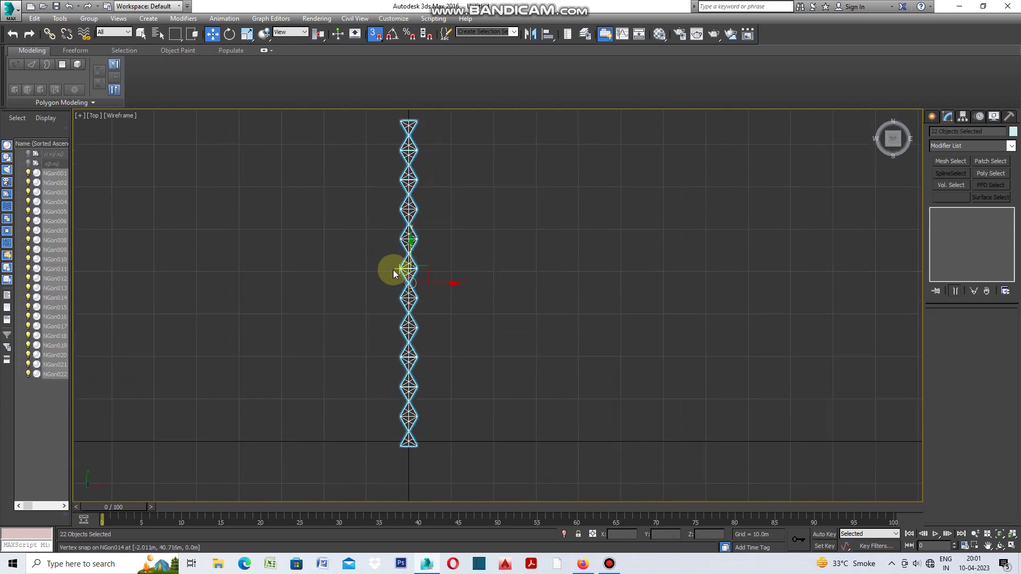
pyautogui.scroll(2, 394, 270)
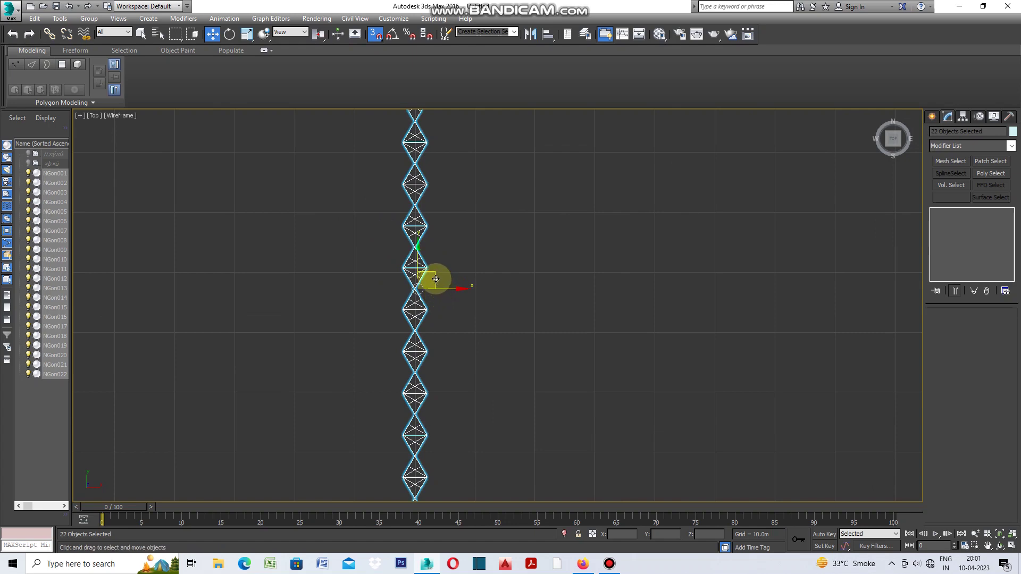
pyautogui.keyDown('shift'); pyautogui.moveTo(435, 278); pyautogui.dragTo(405, 309); pyautogui.keyUp('shift')
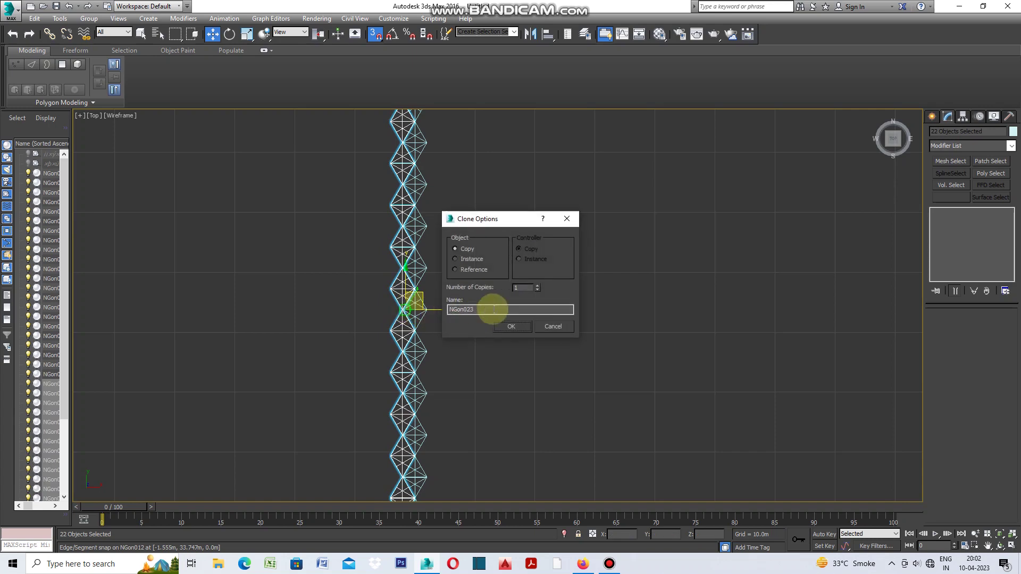
pyautogui.click(512, 333)
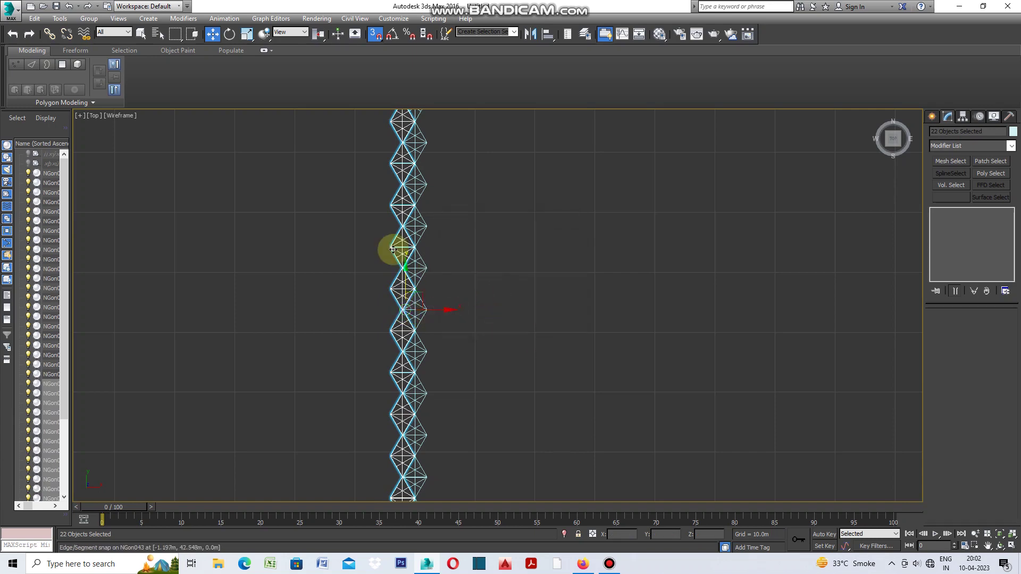
# Switch to Select Object and pick the top NGon piece of the chain
pyautogui.scroll(-2, 383, 269)
pyautogui.scroll(-3, 410, 283)
pyautogui.scroll(2, 396, 400)
pyautogui.scroll(1, 404, 396)
pyautogui.scroll(-3, 426, 388)
pyautogui.scroll(-1, 449, 395)
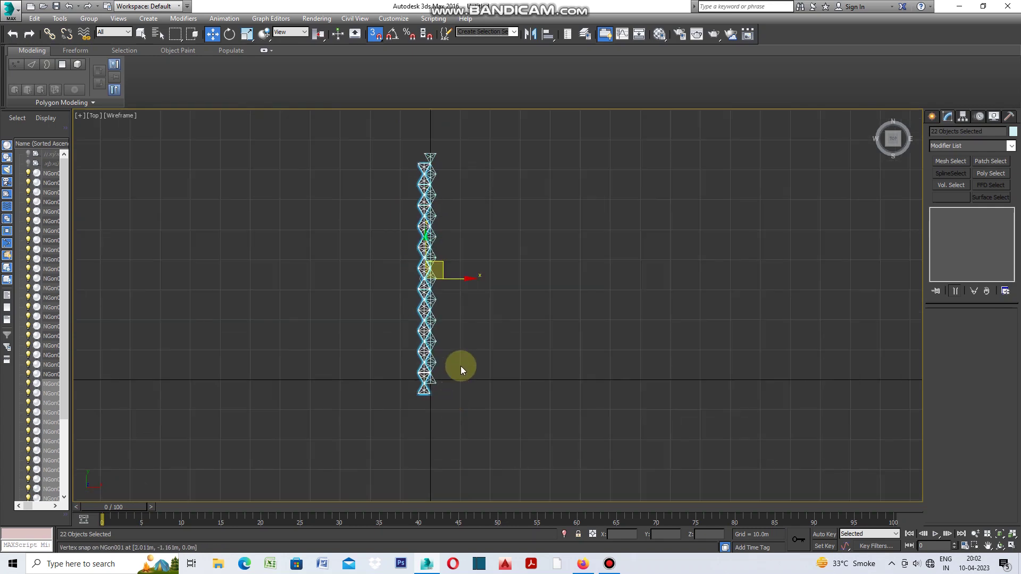
pyautogui.click(526, 263)
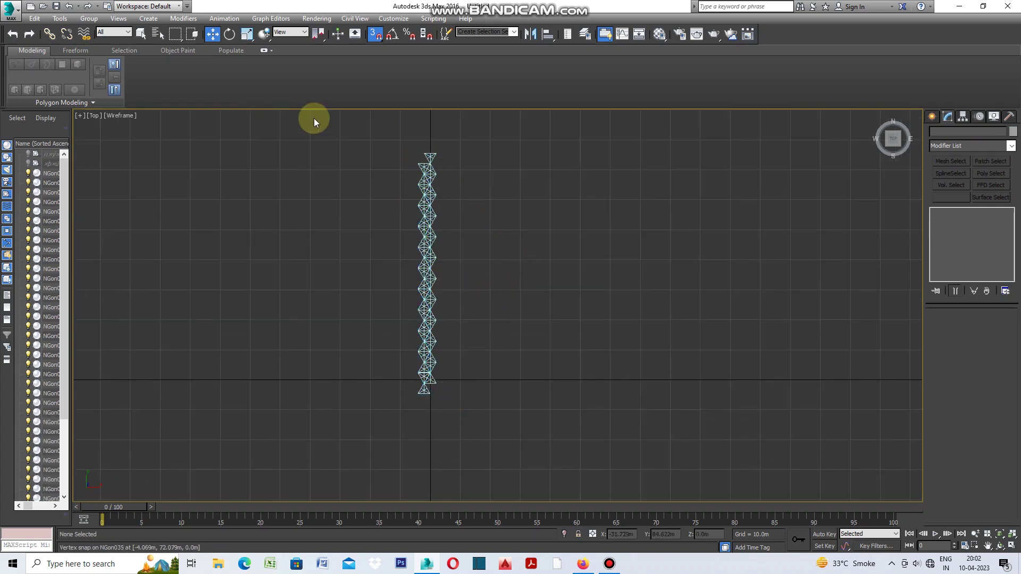
pyautogui.click(142, 35)
pyautogui.click(428, 159)
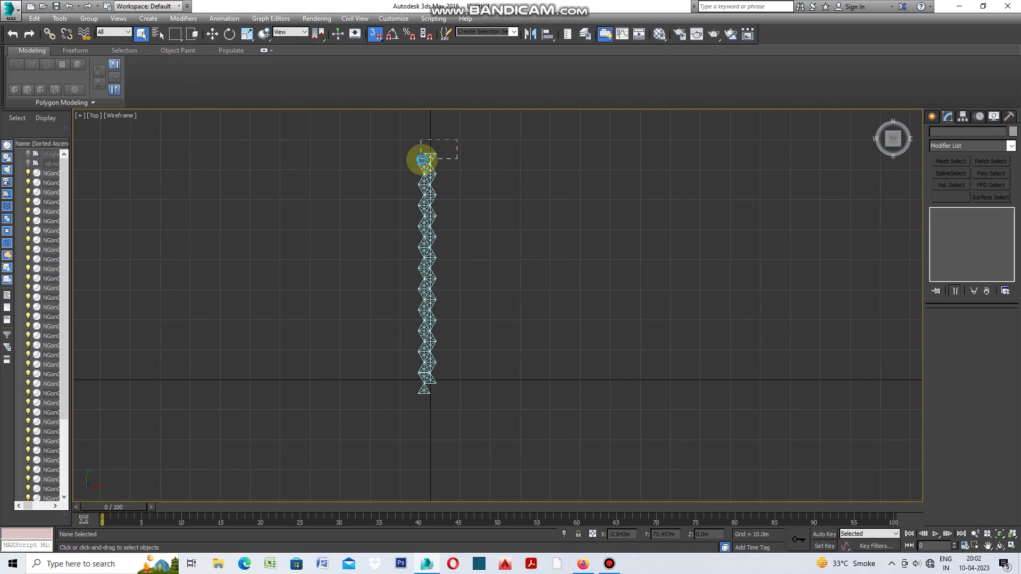
# Select all 42 NGon pieces of the double chain
pyautogui.click(518, 192)
pyautogui.scroll(2, 436, 397)
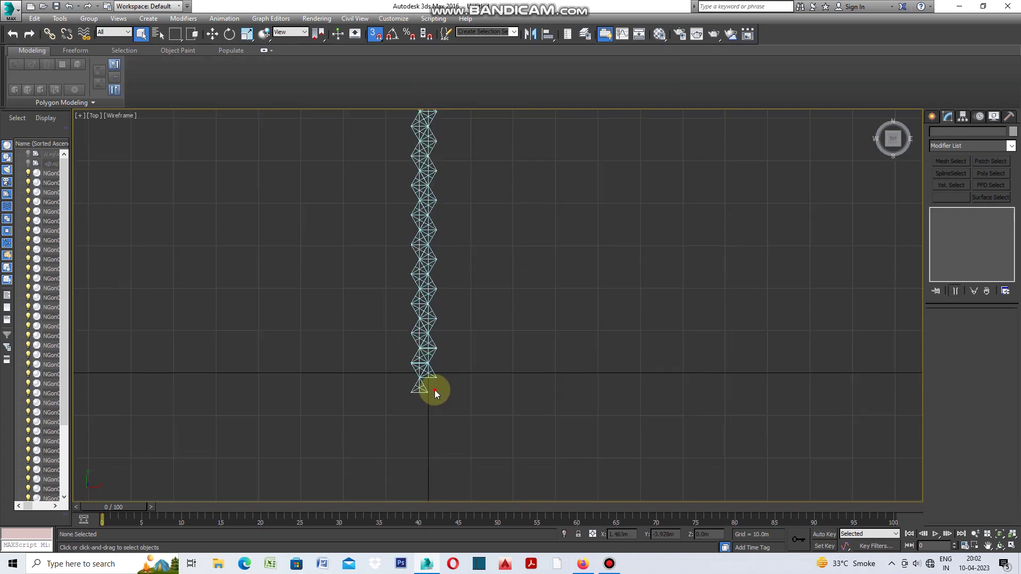
pyautogui.click(399, 410)
pyautogui.scroll(-2, 341, 337)
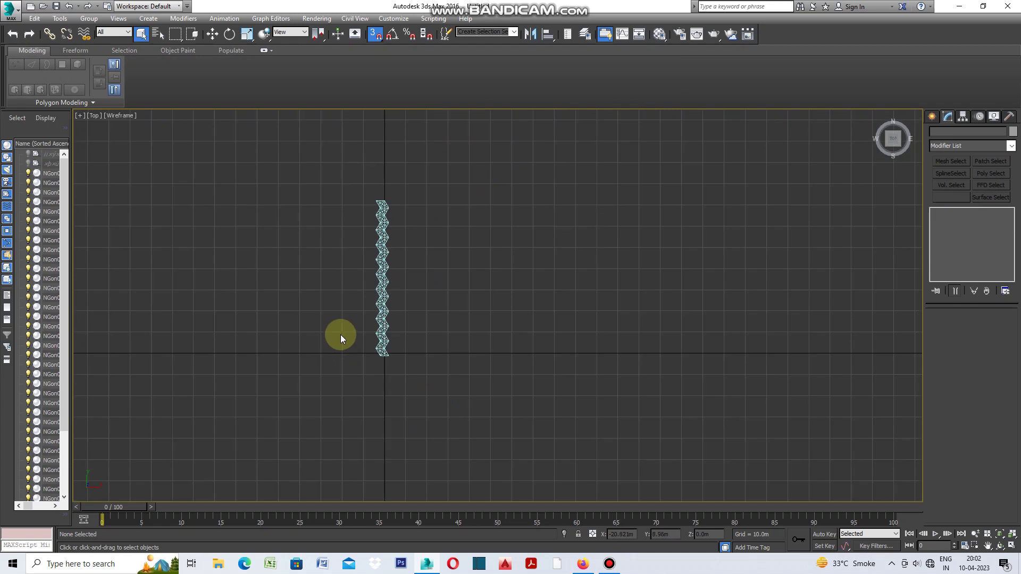
pyautogui.scroll(1, 394, 279)
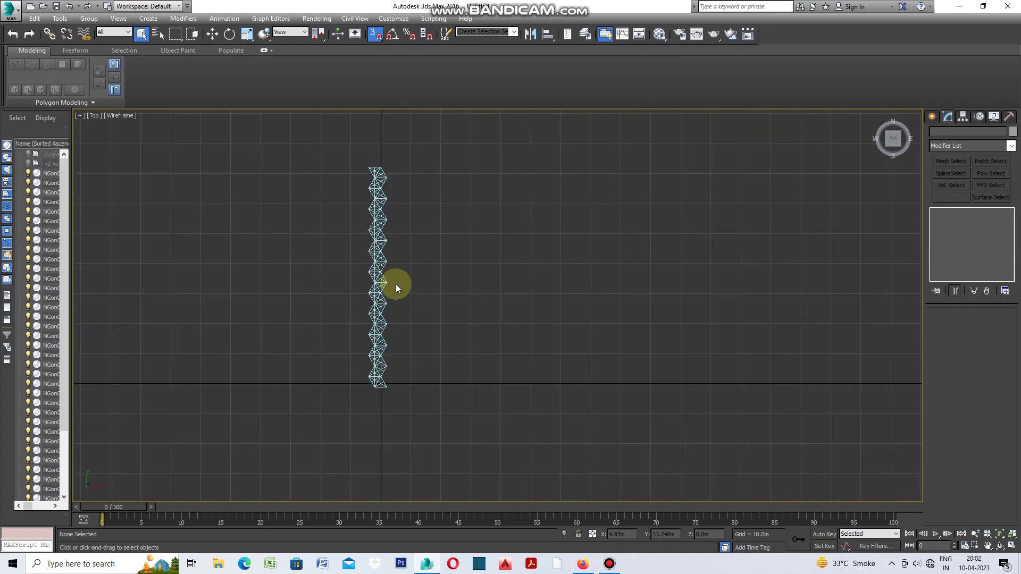
pyautogui.moveTo(436, 161); pyautogui.dragTo(325, 407)
# Snap-offset a copy beside the double chain and make 10 copies
pyautogui.scroll(1, 384, 298)
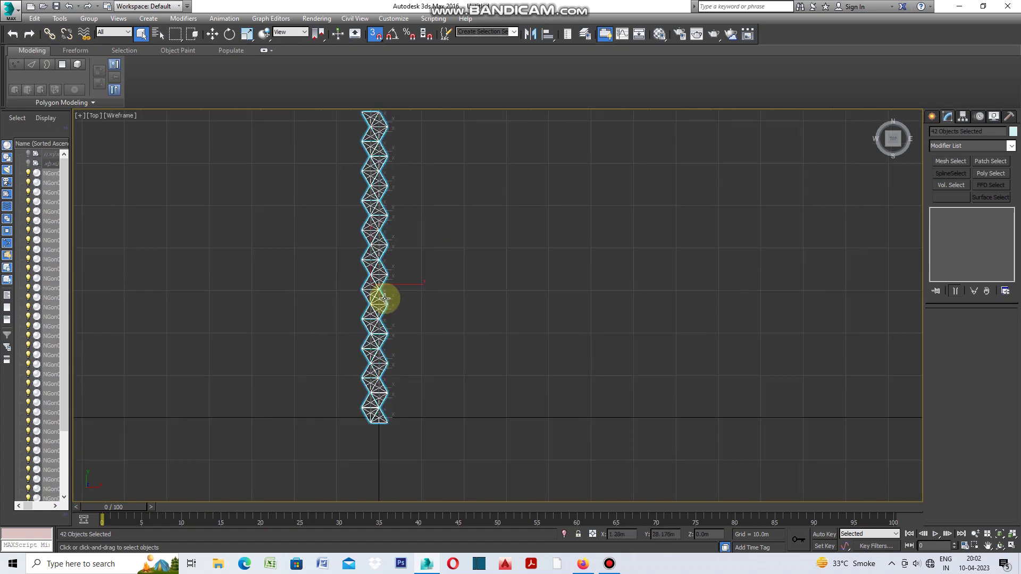
pyautogui.press('w')
pyautogui.scroll(3, 341, 255)
pyautogui.keyDown('shift'); pyautogui.moveTo(337, 257); pyautogui.dragTo(356, 279); pyautogui.keyUp('shift')
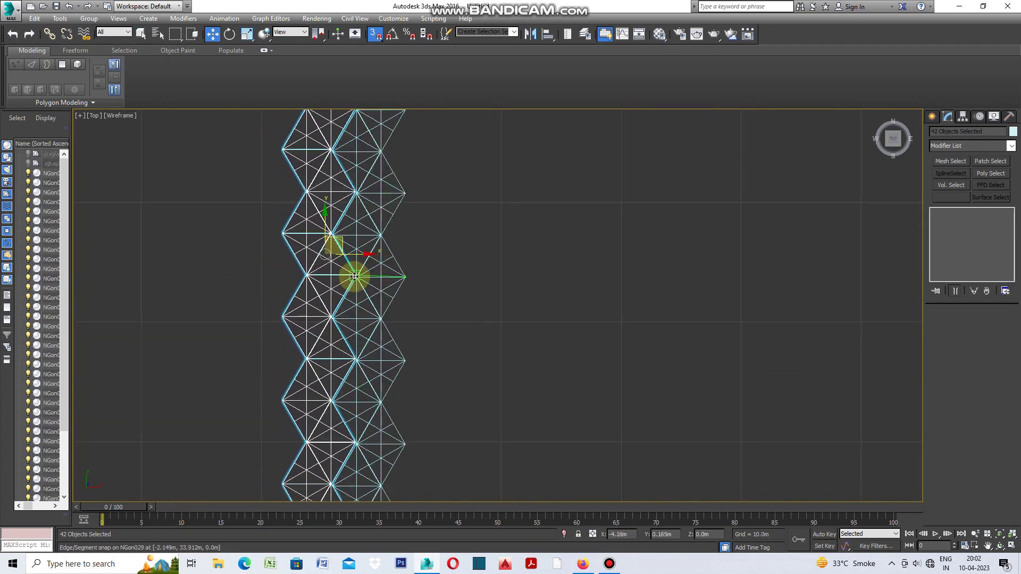
pyautogui.keyDown('shift'); pyautogui.moveTo(356, 278); pyautogui.dragTo(357, 277); pyautogui.keyUp('shift')
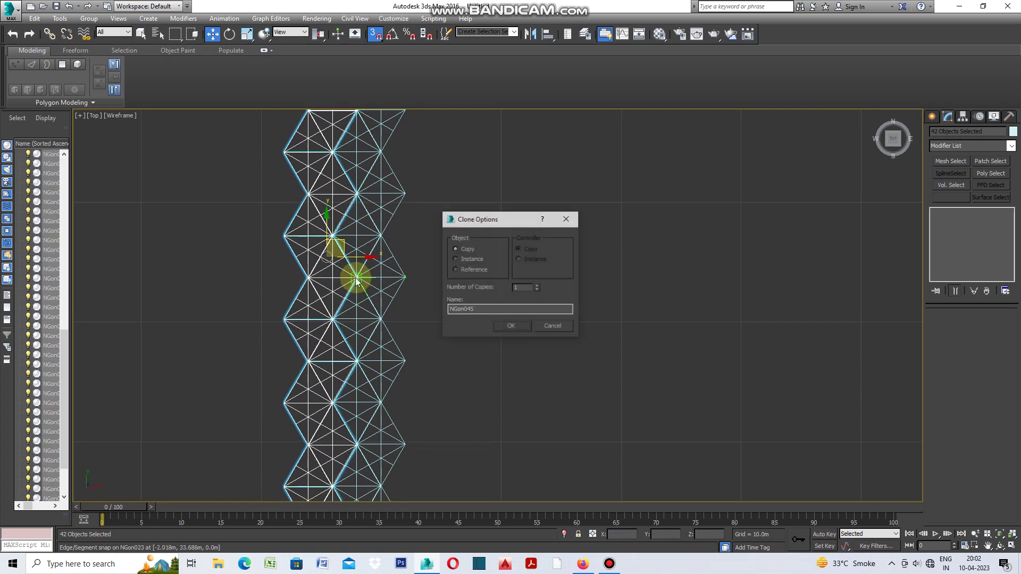
pyautogui.click(524, 290)
pyautogui.write('0')
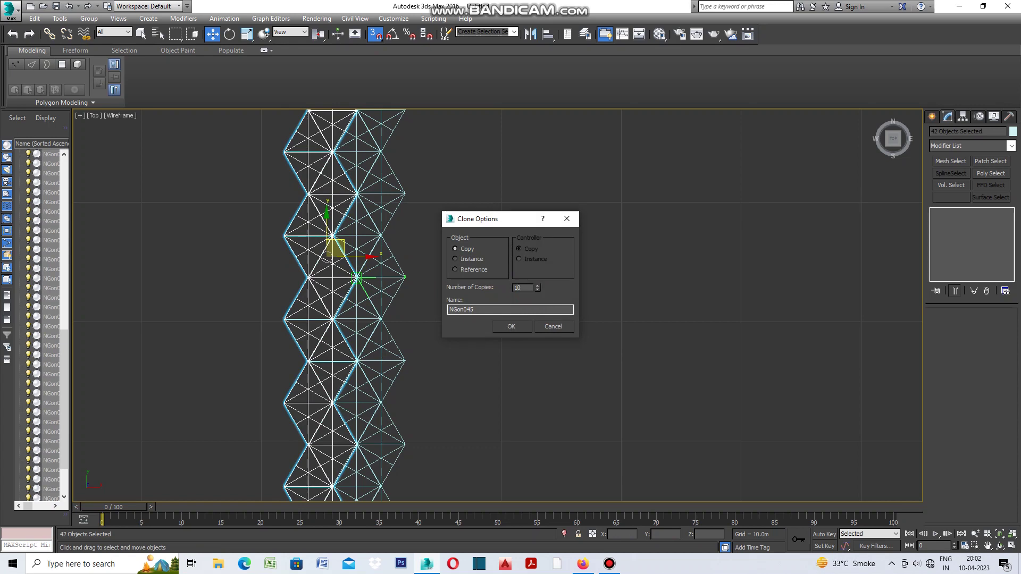
pyautogui.click(527, 324)
pyautogui.click(512, 327)
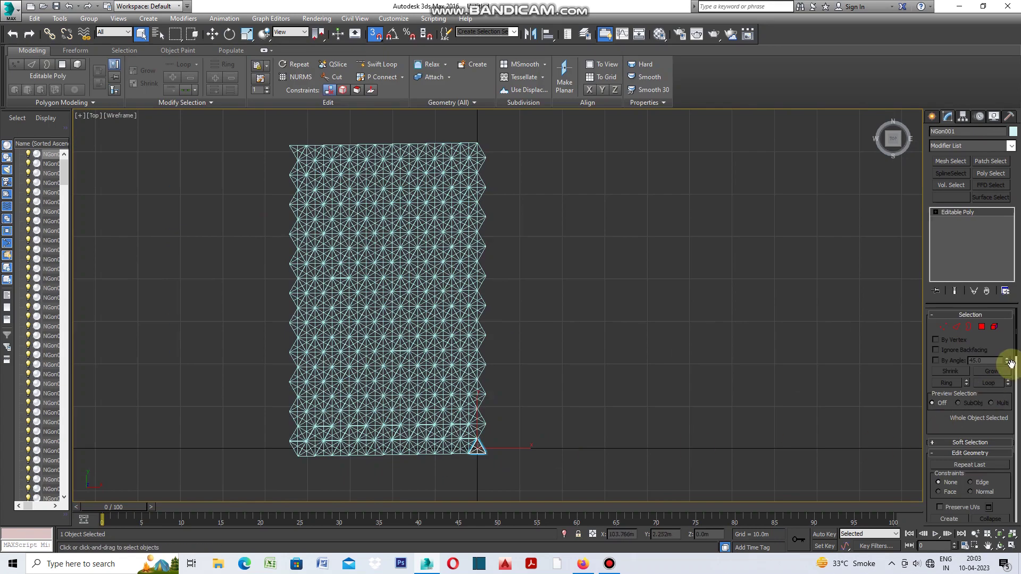
# Attach every panel copy to NGon001 using Select All in the Attach List
pyautogui.moveTo(1017, 342); pyautogui.dragTo(1017, 371)
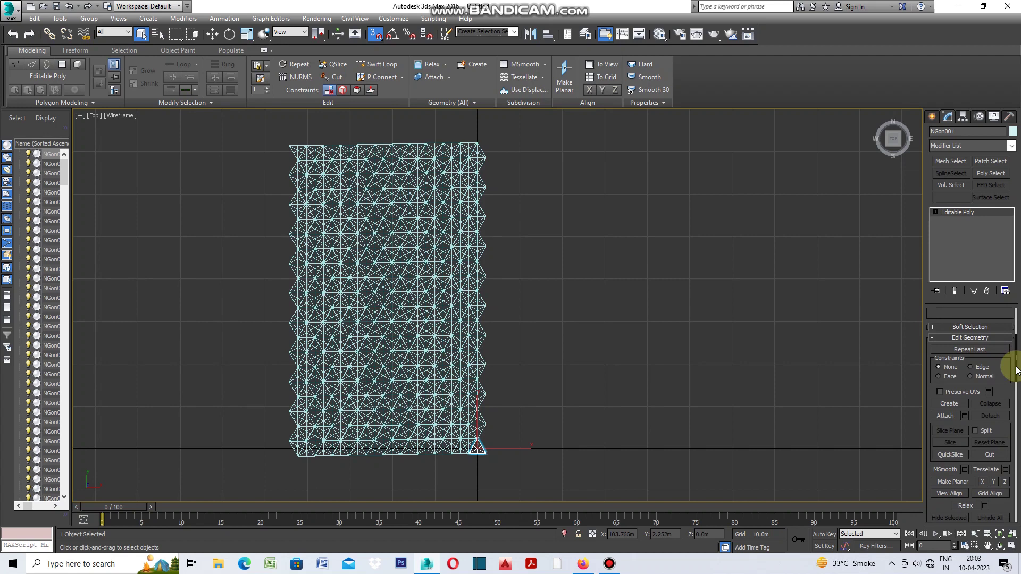
pyautogui.moveTo(1017, 371); pyautogui.dragTo(1016, 375)
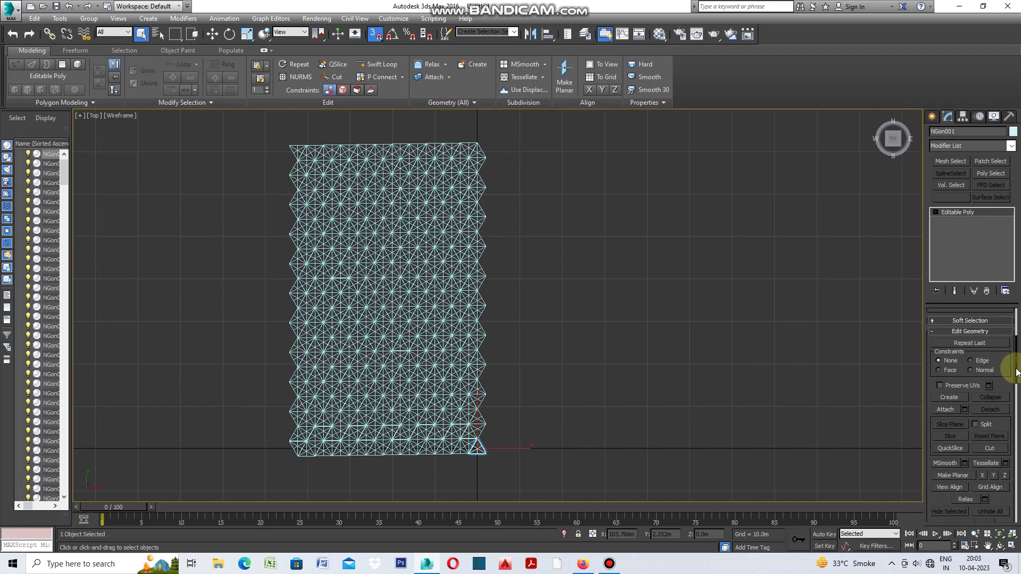
pyautogui.click(965, 410)
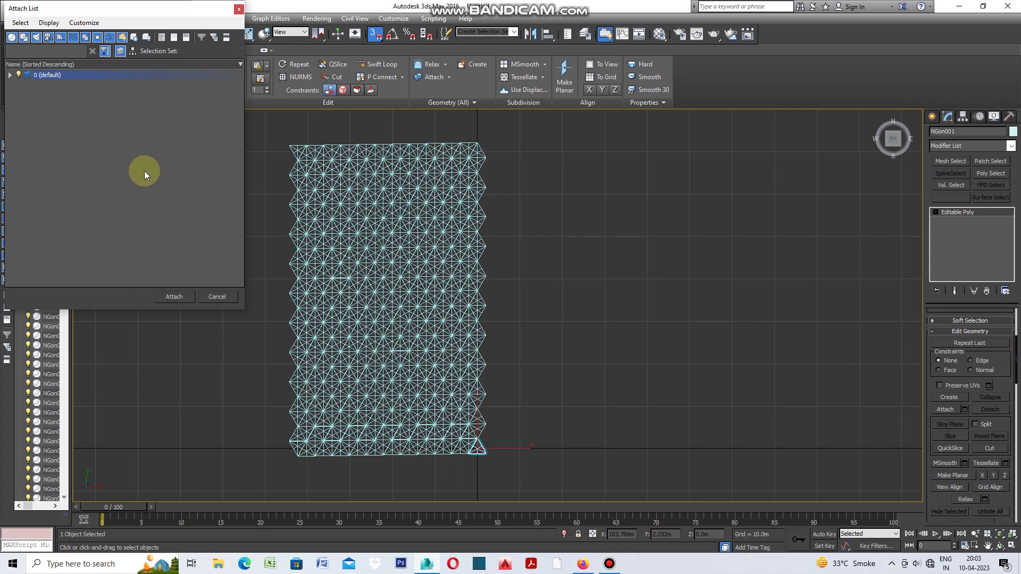
pyautogui.click(20, 22)
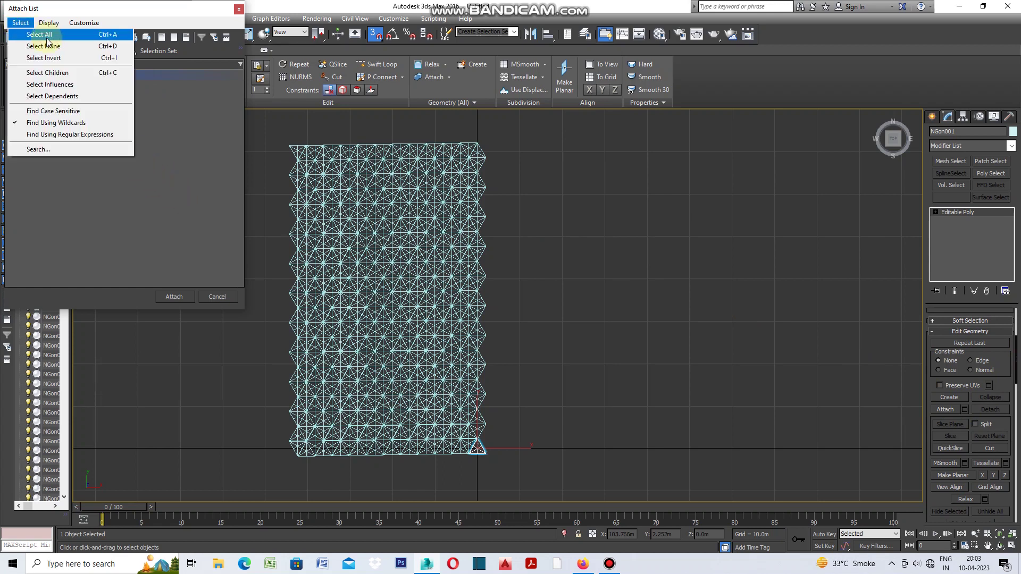
pyautogui.click(47, 39)
pyautogui.click(176, 297)
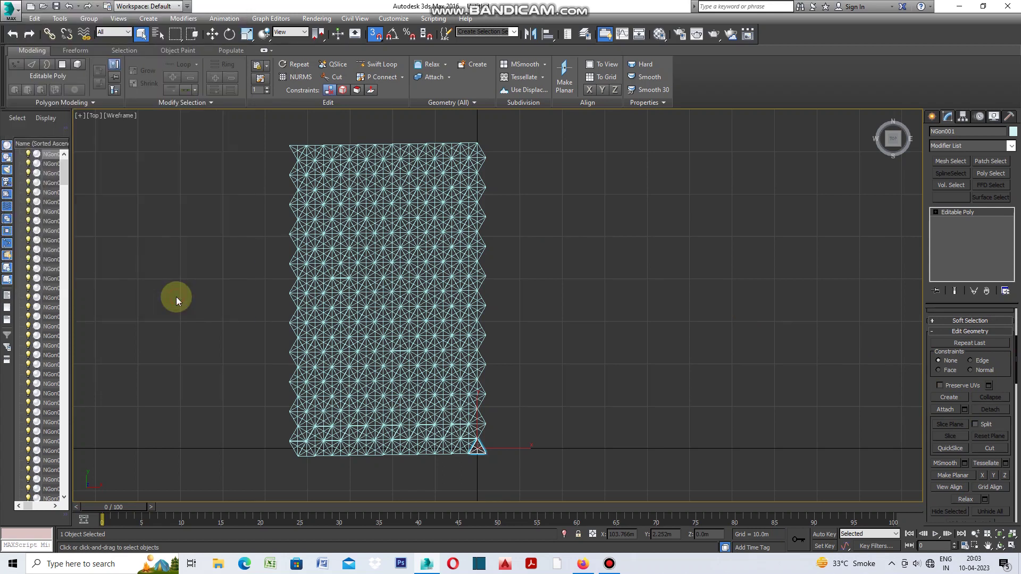
# Restore the four-viewport layout and reselect NGon001 at vertex sub-object level
pyautogui.click(538, 337)
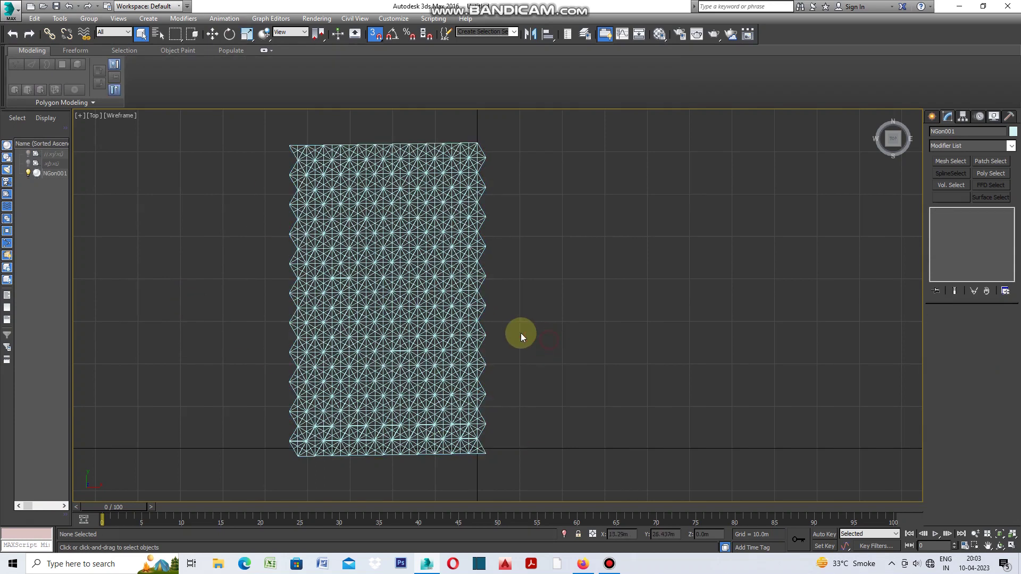
pyautogui.click(475, 310)
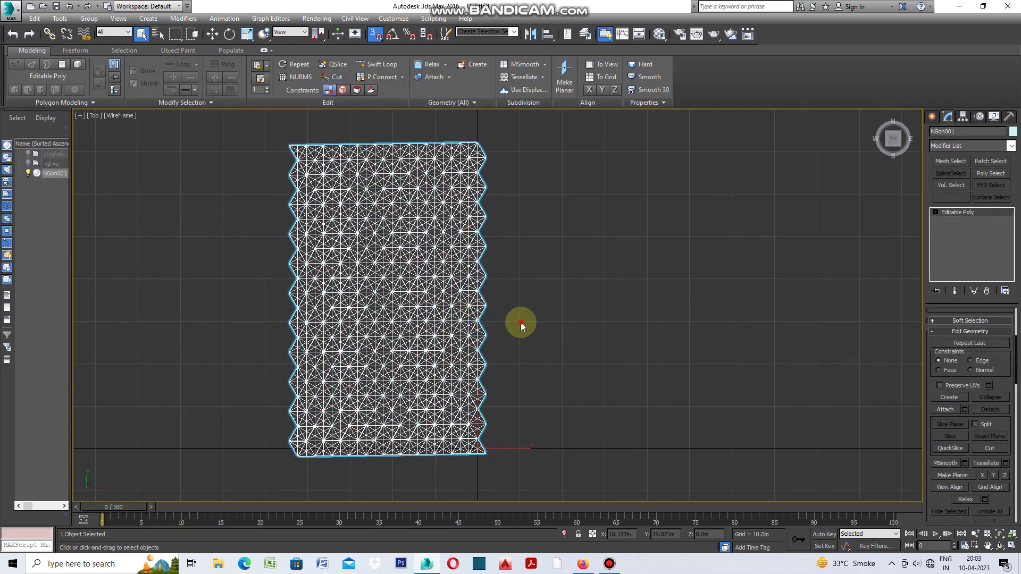
pyautogui.click(521, 322)
pyautogui.hotkey('alt', 'w')
pyautogui.click(259, 207)
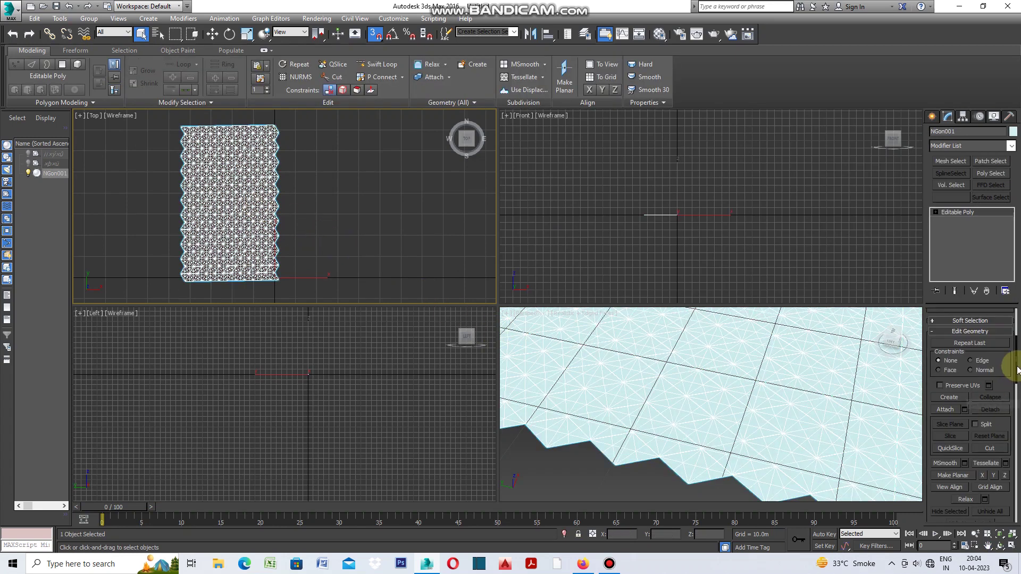
pyautogui.moveTo(1016, 357); pyautogui.dragTo(1015, 313)
pyautogui.click(944, 326)
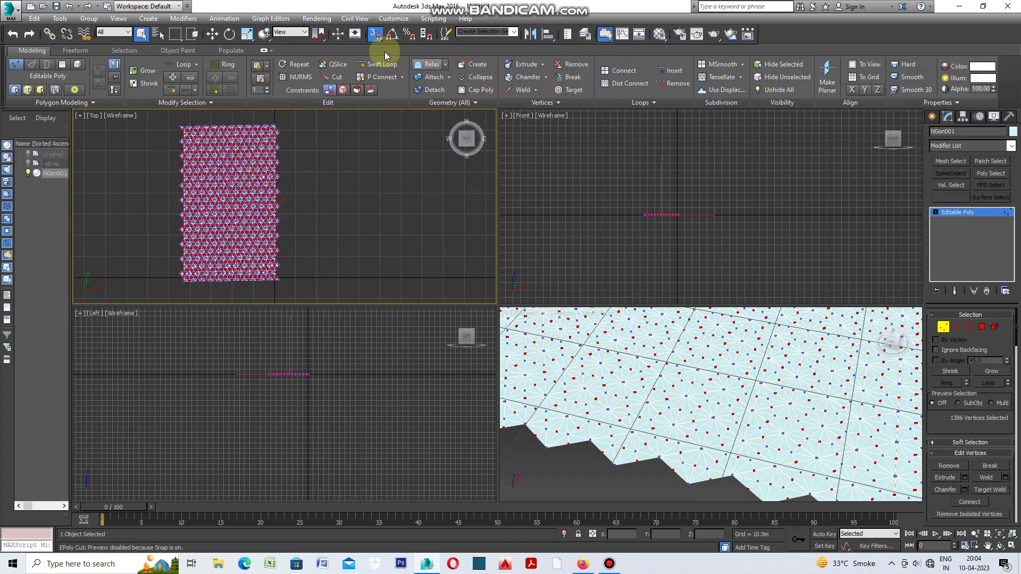
# Turn off snapping and maximize the Front viewport, zooming in on the panel
pyautogui.click(375, 34)
pyautogui.moveTo(467, 139)
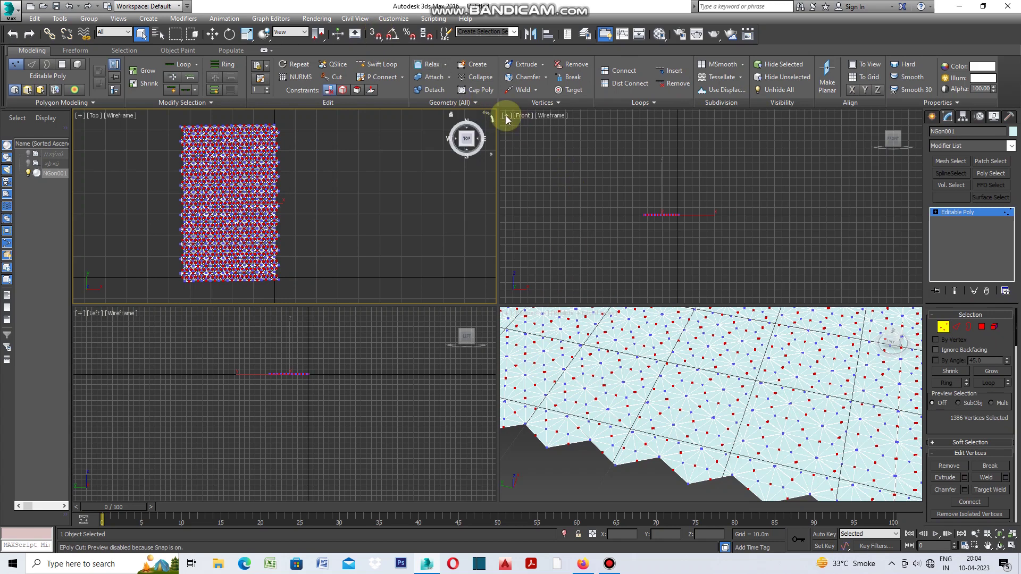
pyautogui.click(507, 117)
pyautogui.click(524, 130)
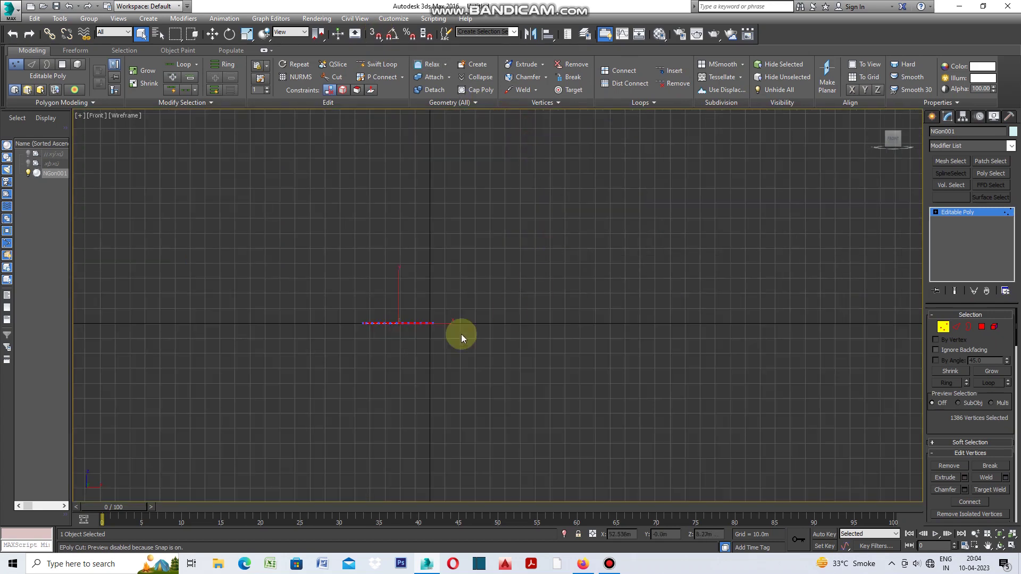
pyautogui.scroll(3, 393, 329)
pyautogui.scroll(2, 403, 314)
pyautogui.scroll(2, 396, 306)
pyautogui.scroll(2, 392, 304)
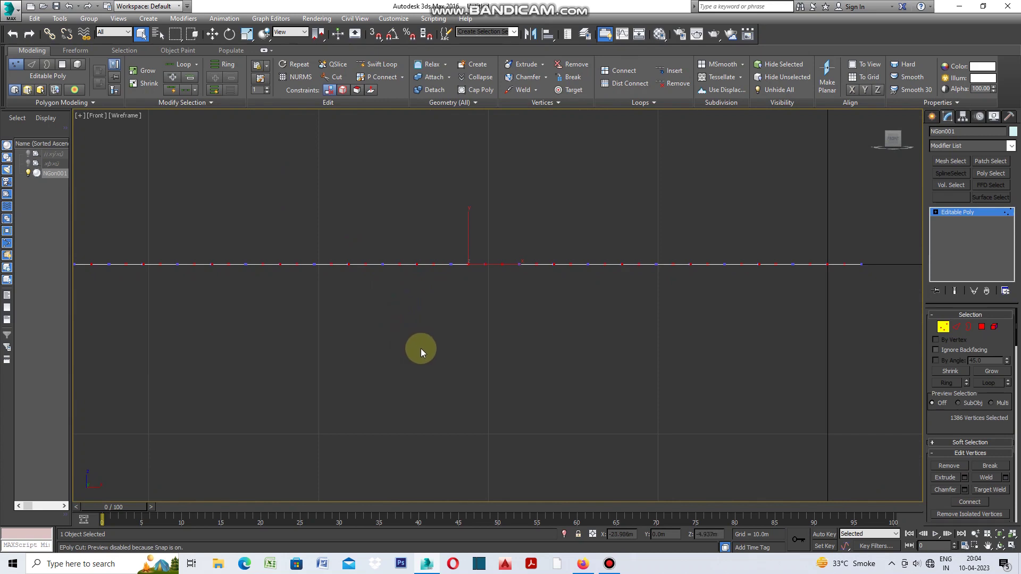
# Move the selected vertices down in Z to fold the panel, back in four viewports
pyautogui.click(214, 39)
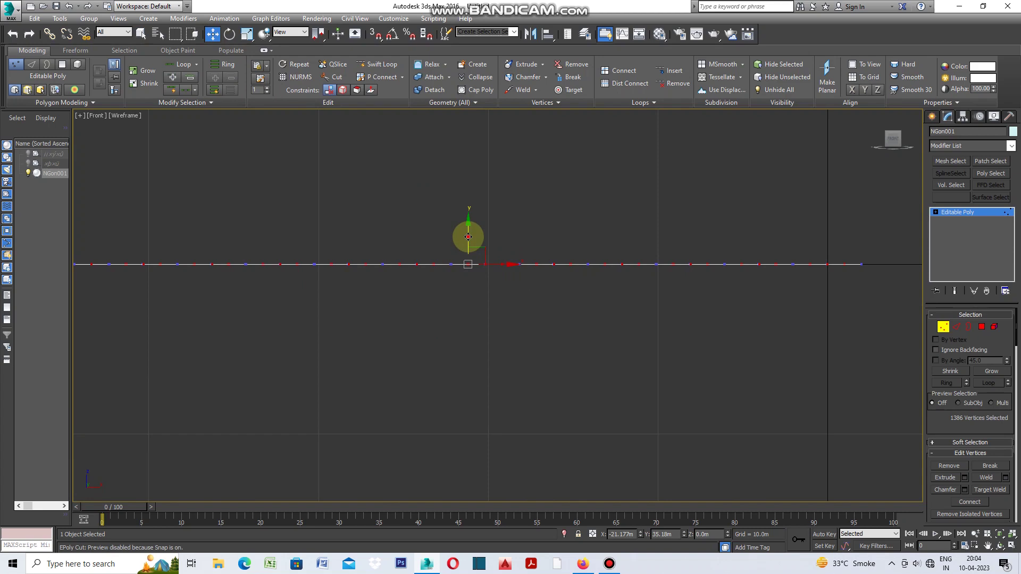
pyautogui.moveTo(468, 237); pyautogui.dragTo(468, 248)
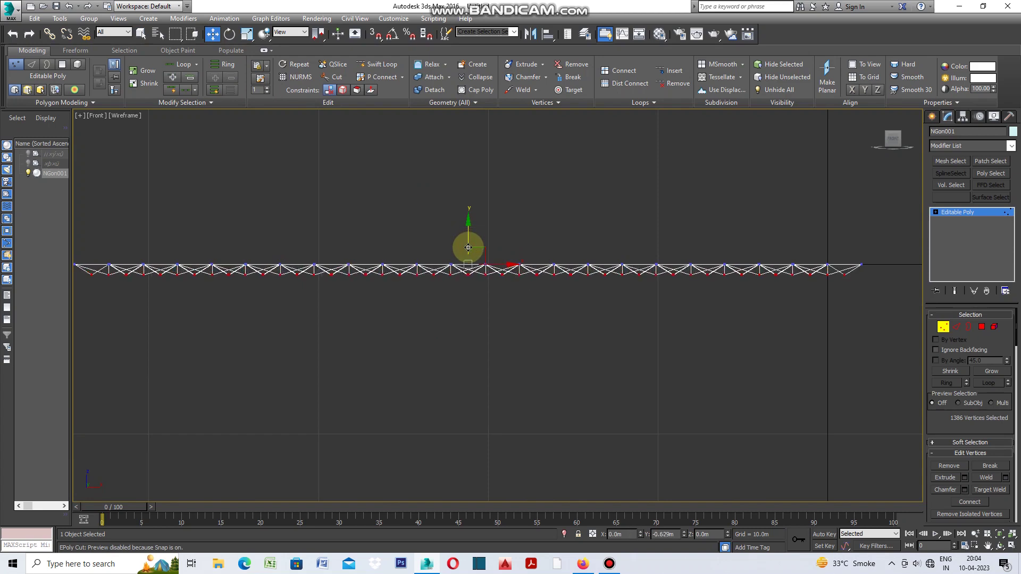
pyautogui.click(79, 117)
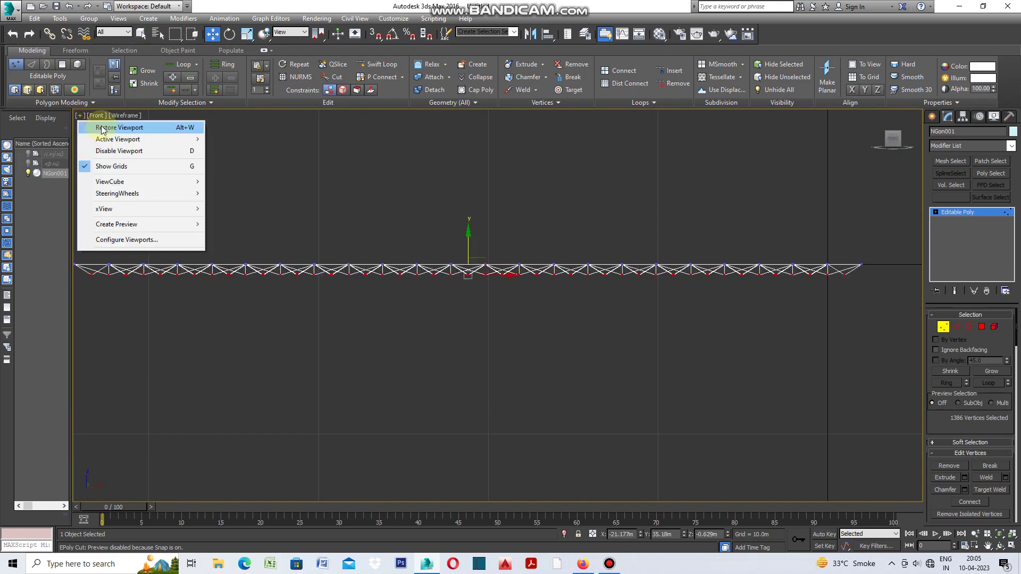
pyautogui.click(639, 480)
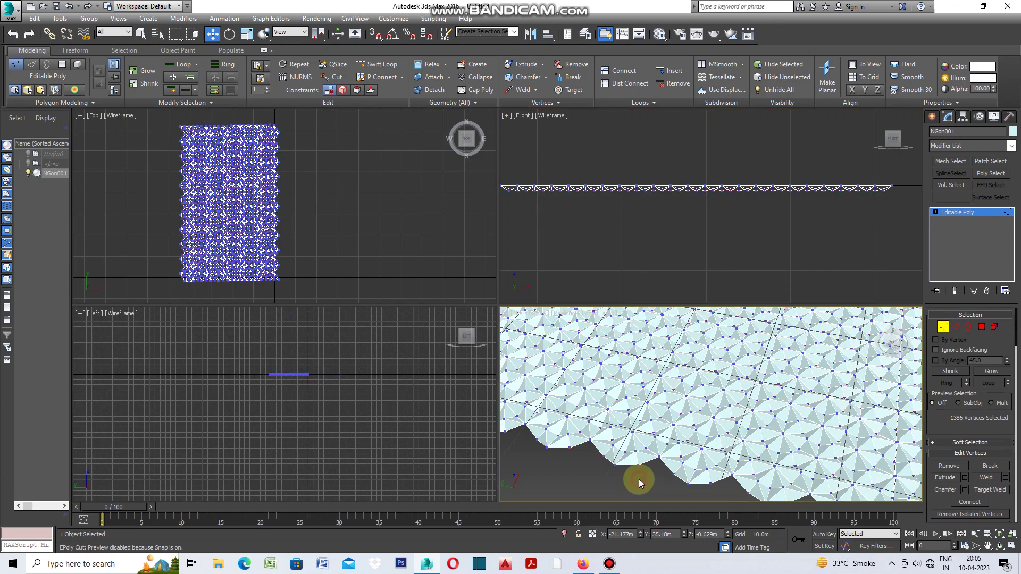
pyautogui.scroll(-1, 625, 410)
pyautogui.scroll(-4, 645, 422)
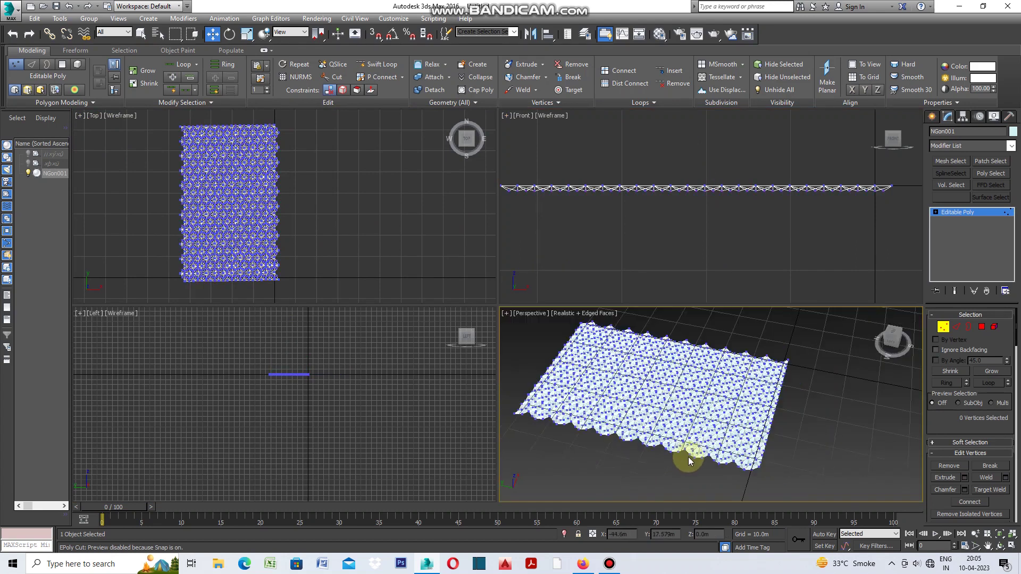
pyautogui.scroll(3, 649, 422)
pyautogui.scroll(2, 648, 422)
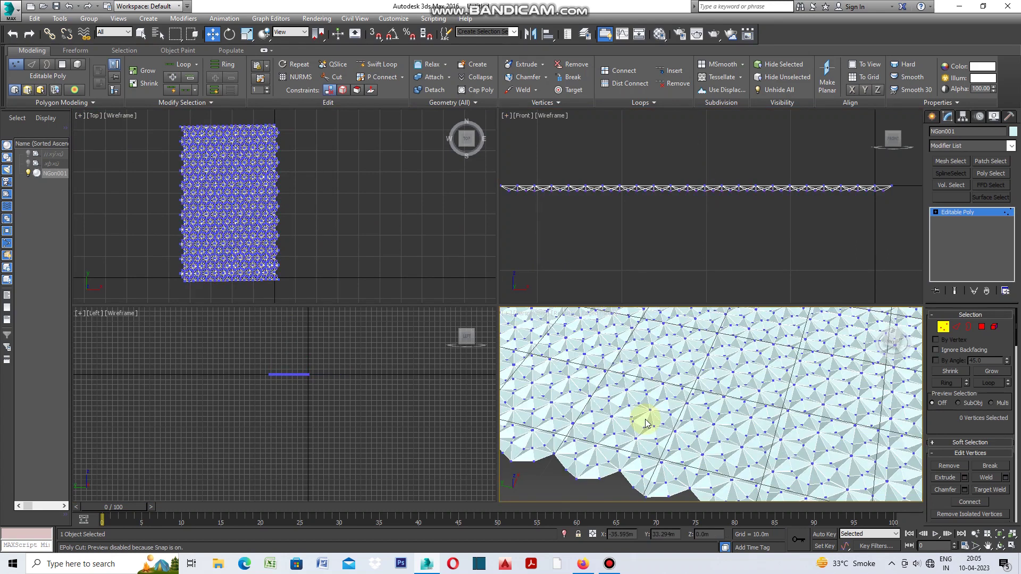
# Select all edges of NGon001 and maximize the Top viewport
pyautogui.click(957, 327)
pyautogui.hotkey('ctrl', 'a')
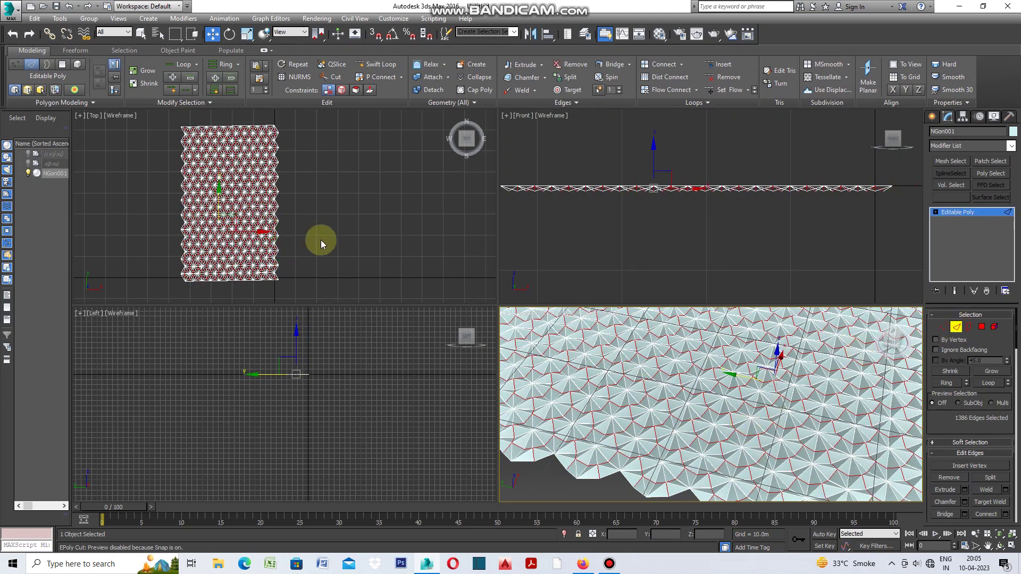
pyautogui.click(77, 115)
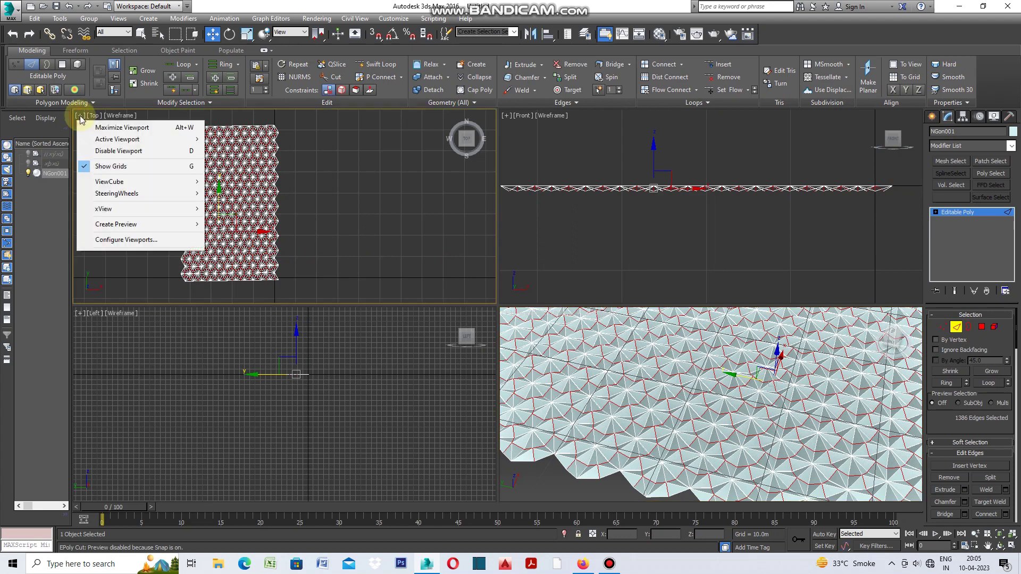
pyautogui.click(103, 130)
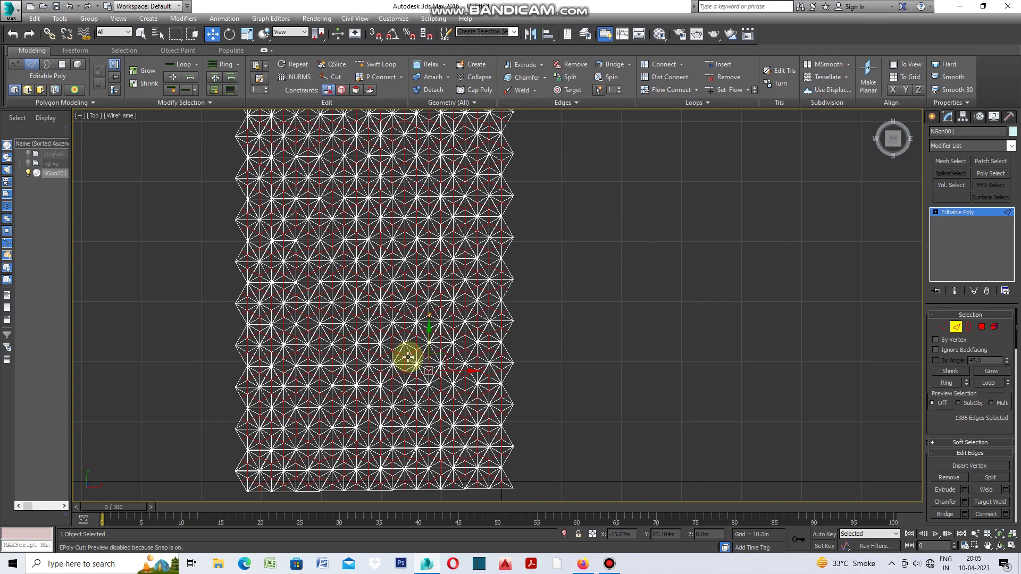
pyautogui.click(79, 115)
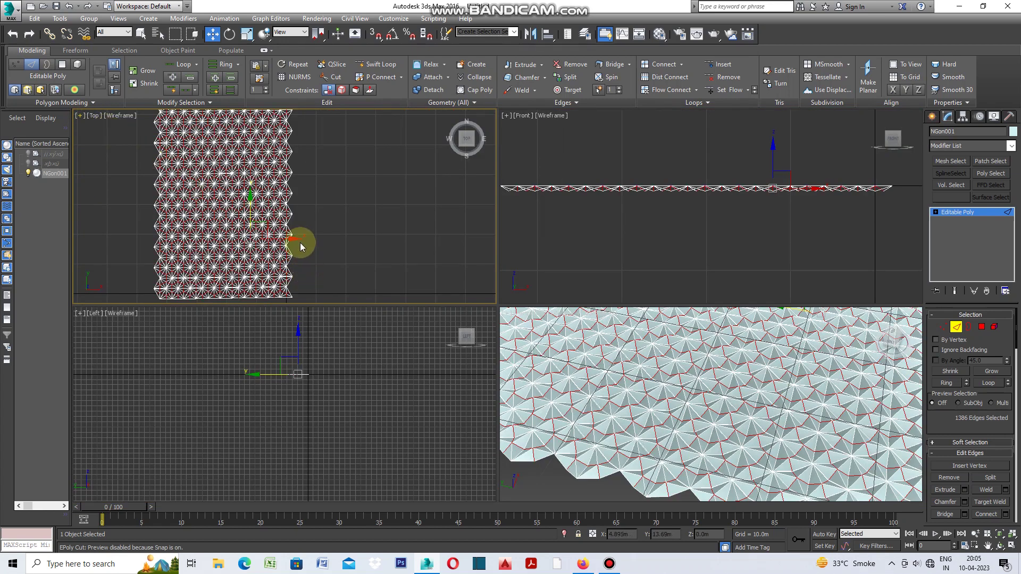
# Try a uniform scale on the selected edges, then undo it
pyautogui.click(246, 35)
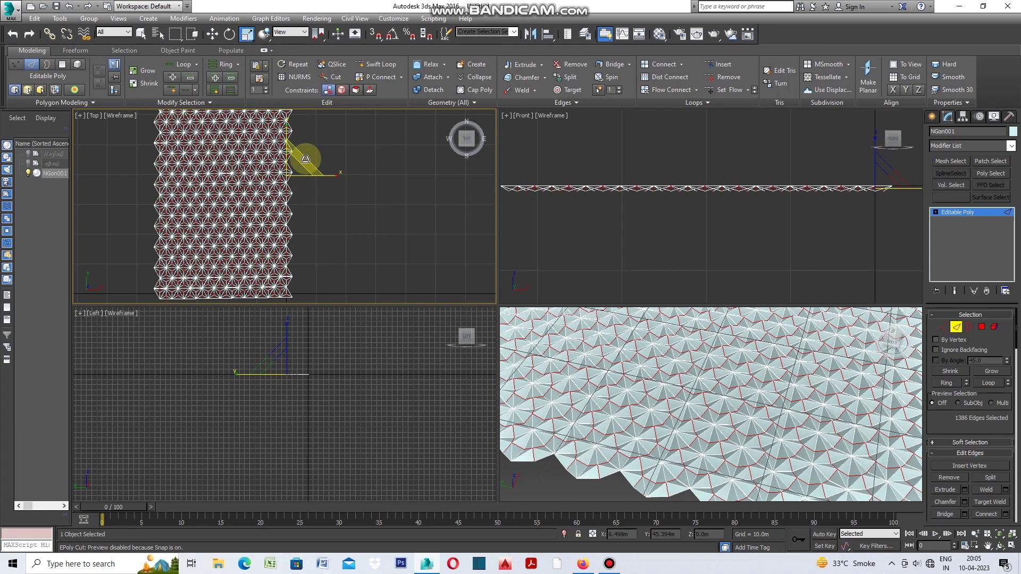
pyautogui.moveTo(306, 159); pyautogui.dragTo(267, 198)
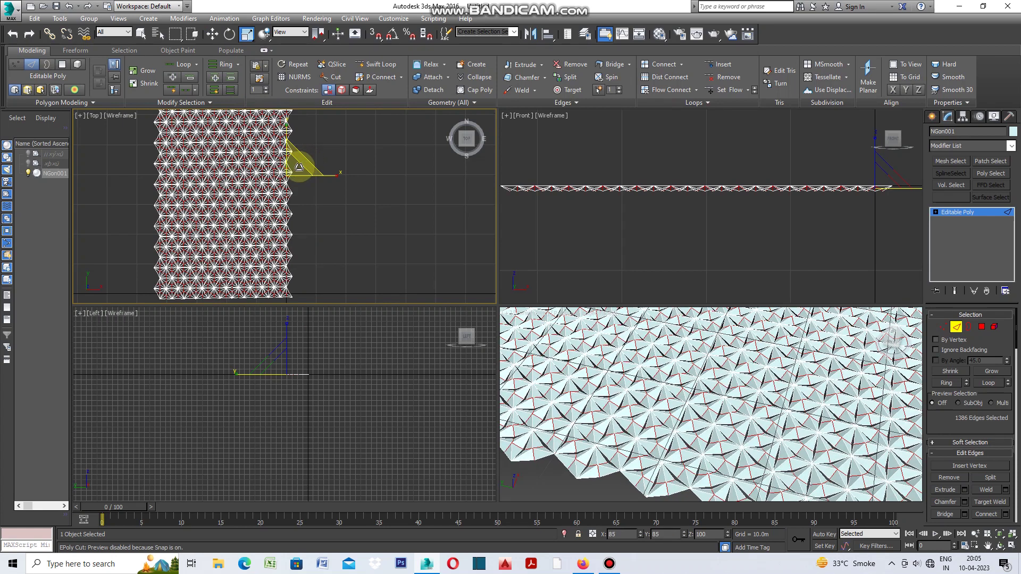
pyautogui.hotkey('ctrl', 'z')
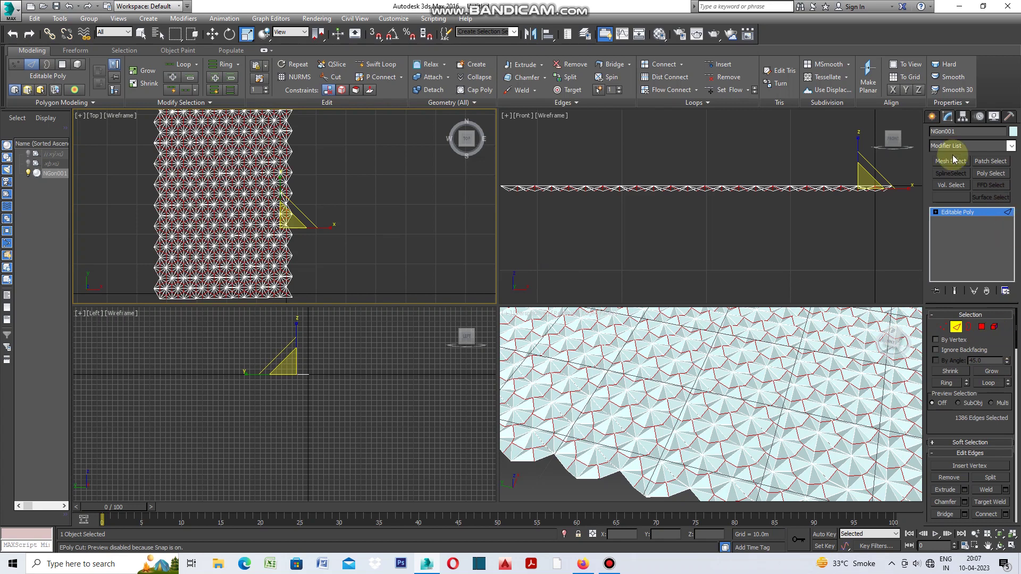
pyautogui.click(1012, 148)
# Add a Morpher and capture the folded shape as target 02 in channel 1
pyautogui.moveTo(1012, 170); pyautogui.dragTo(1013, 242)
pyautogui.click(967, 216)
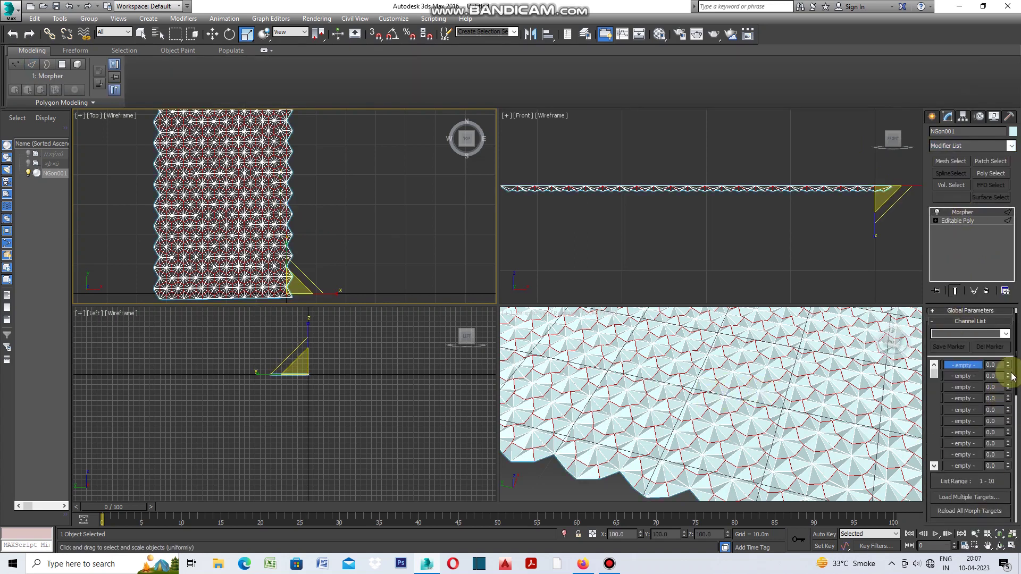
pyautogui.moveTo(1013, 341); pyautogui.dragTo(1015, 381)
pyautogui.scroll(-5, 1014, 380)
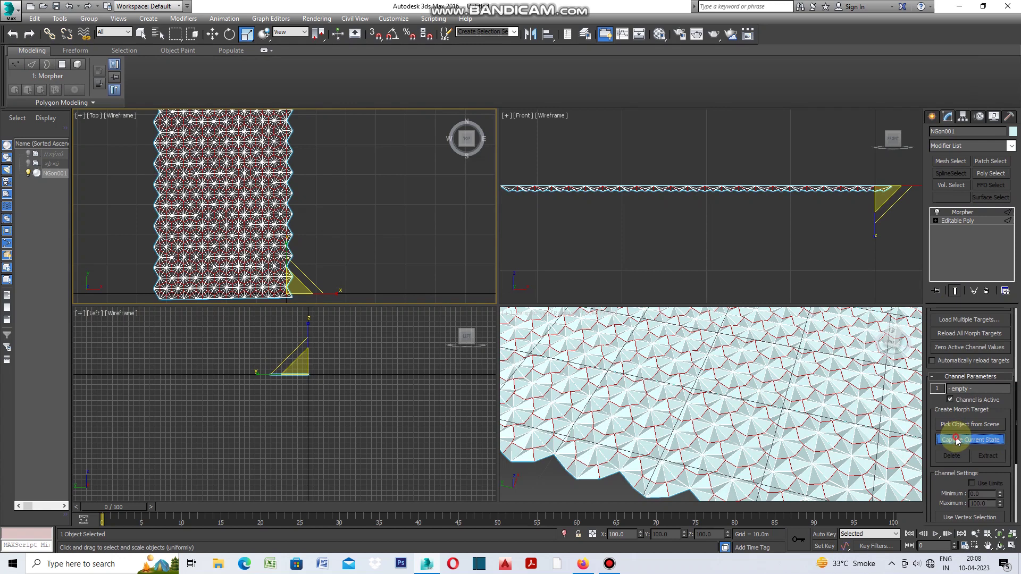
pyautogui.click(970, 440)
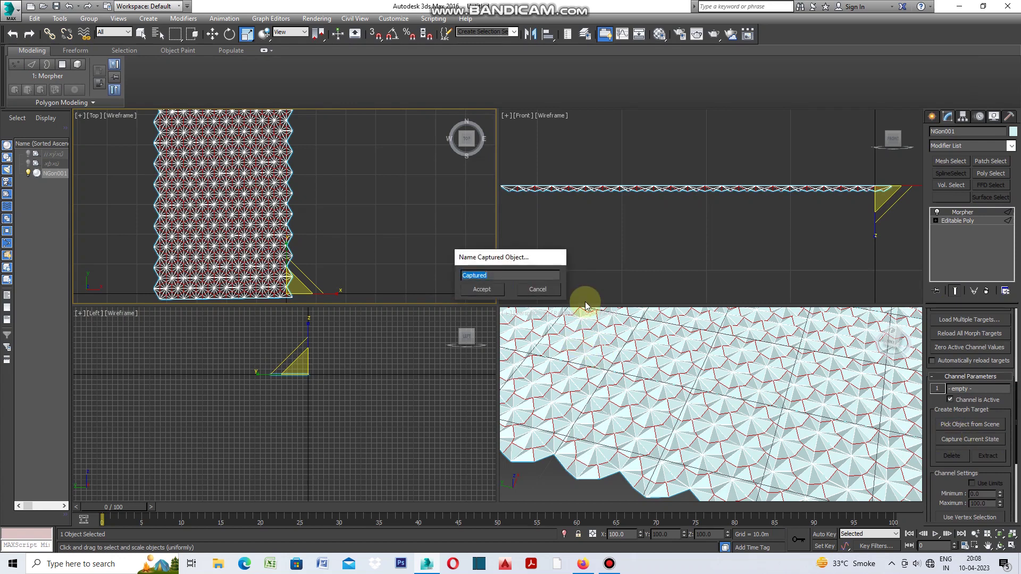
pyautogui.write('02')
pyautogui.click(481, 289)
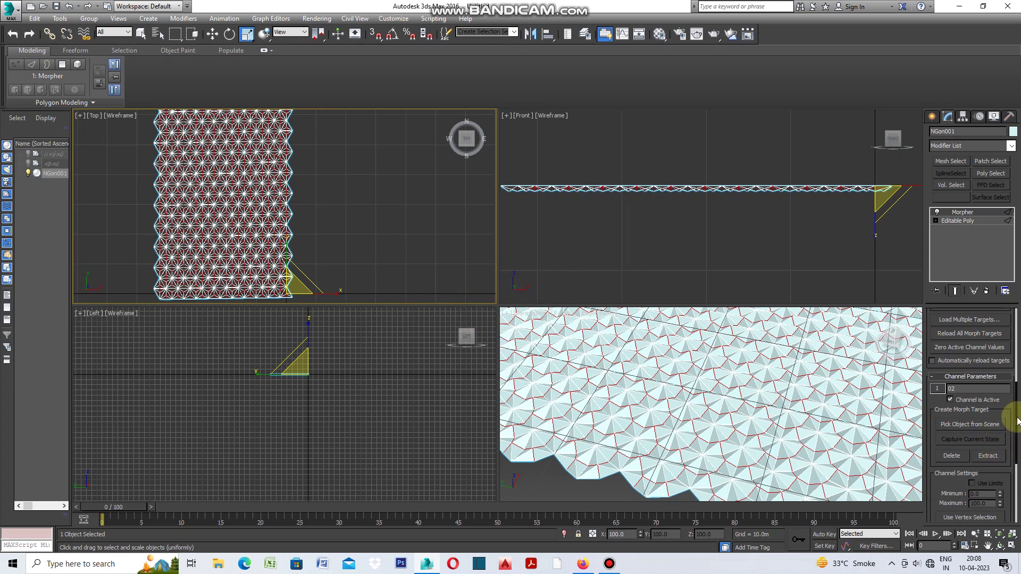
pyautogui.moveTo(1017, 416); pyautogui.dragTo(1017, 370)
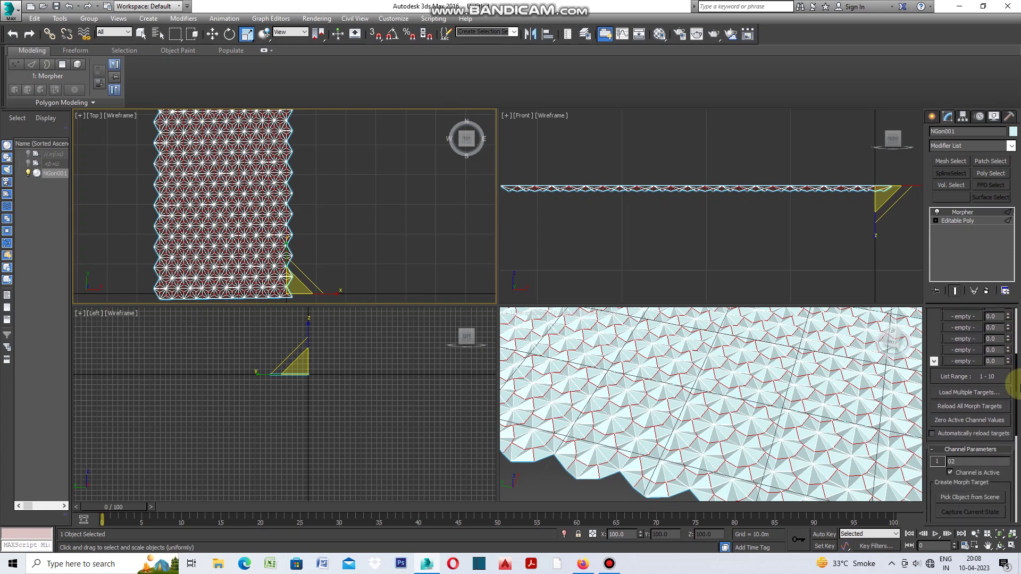
pyautogui.moveTo(1017, 367); pyautogui.dragTo(1017, 332)
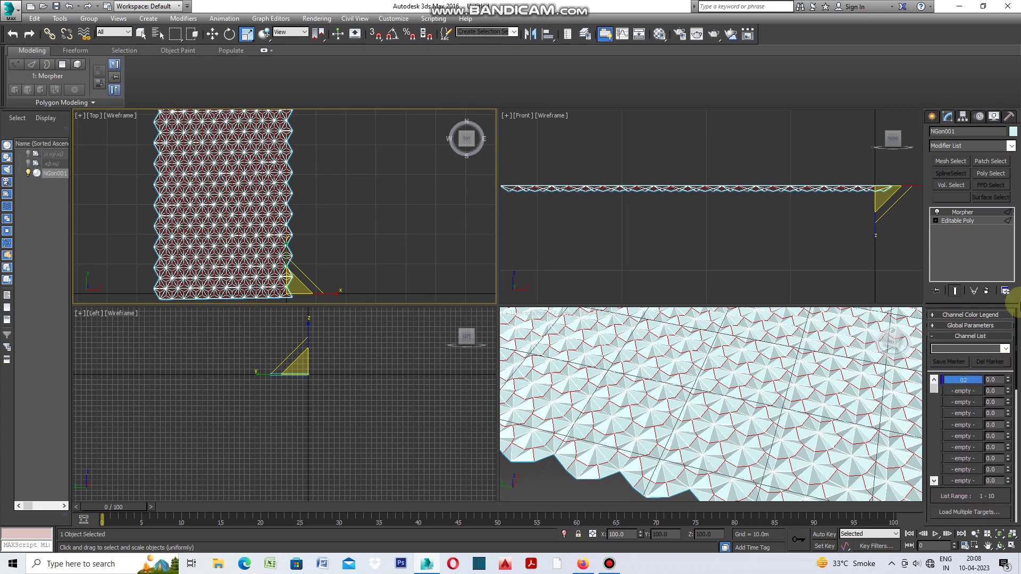
pyautogui.click(953, 220)
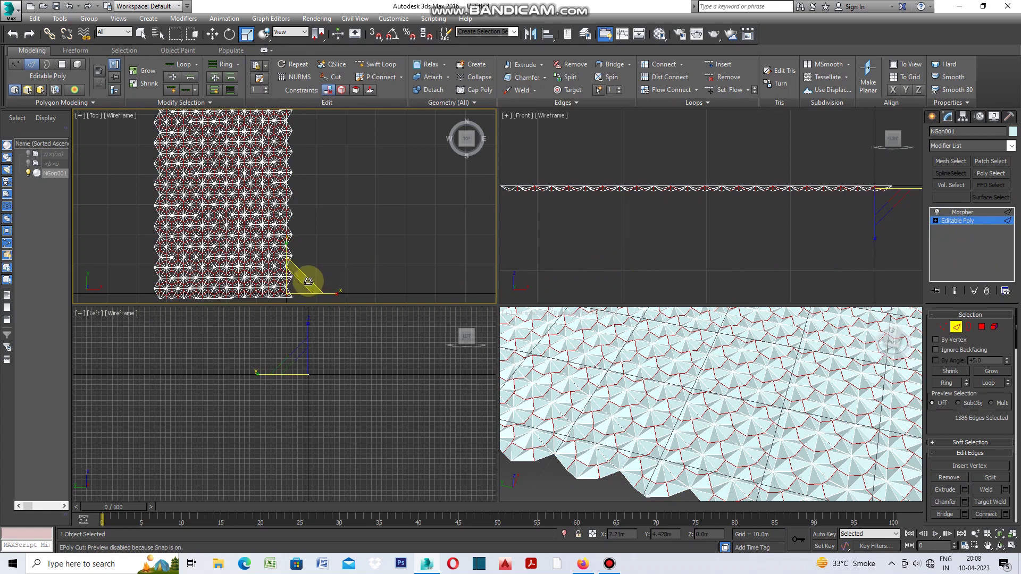
# Uniformly scale the selected edges in the Top view down to about 37%
pyautogui.moveTo(307, 279)
pyautogui.mouseDown()
pyautogui.moveTo(339, 252)
pyautogui.moveTo(112, 480)
pyautogui.mouseUp()
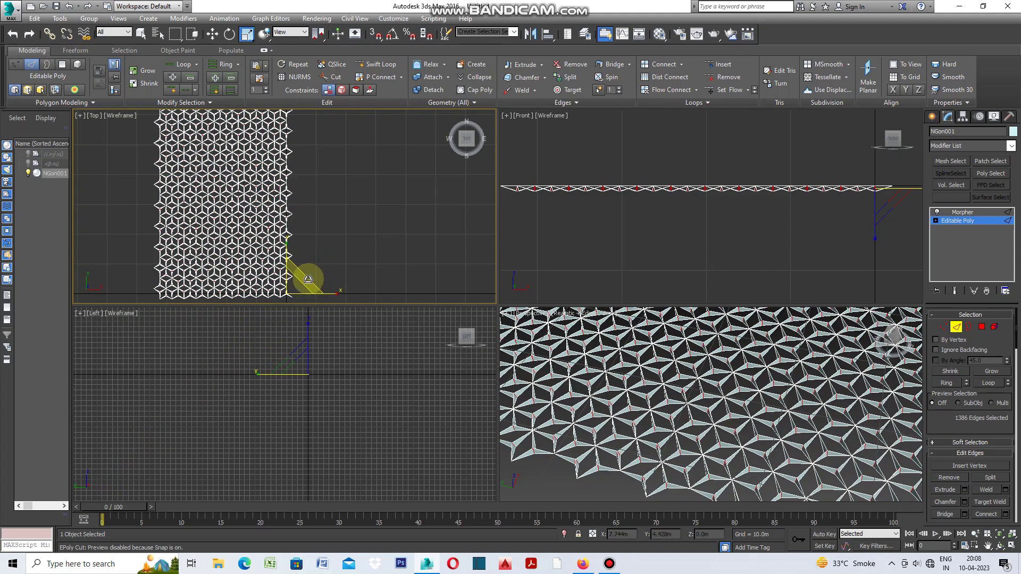
pyautogui.moveTo(307, 279); pyautogui.dragTo(168, 459)
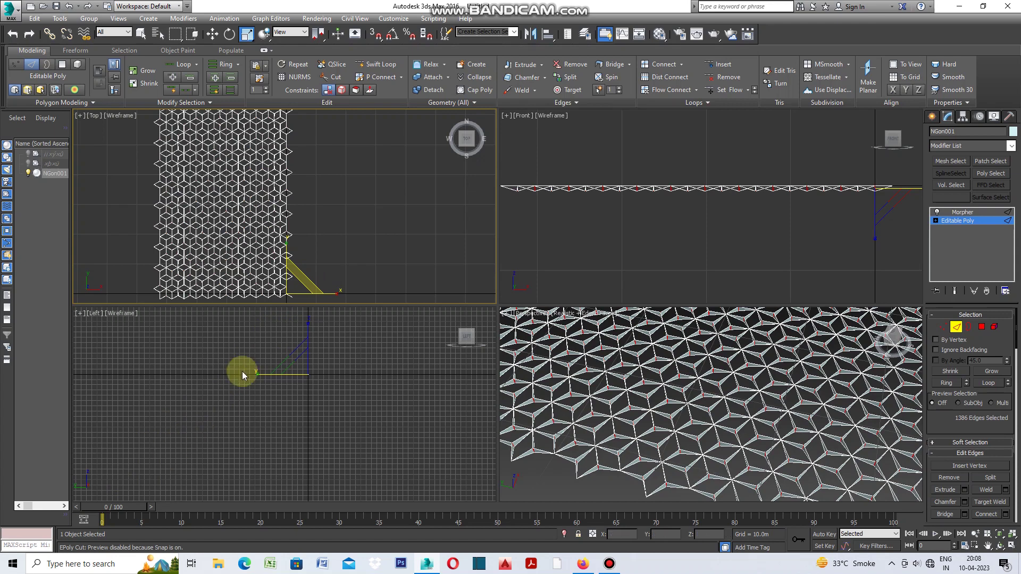
pyautogui.moveTo(303, 285); pyautogui.dragTo(246, 351)
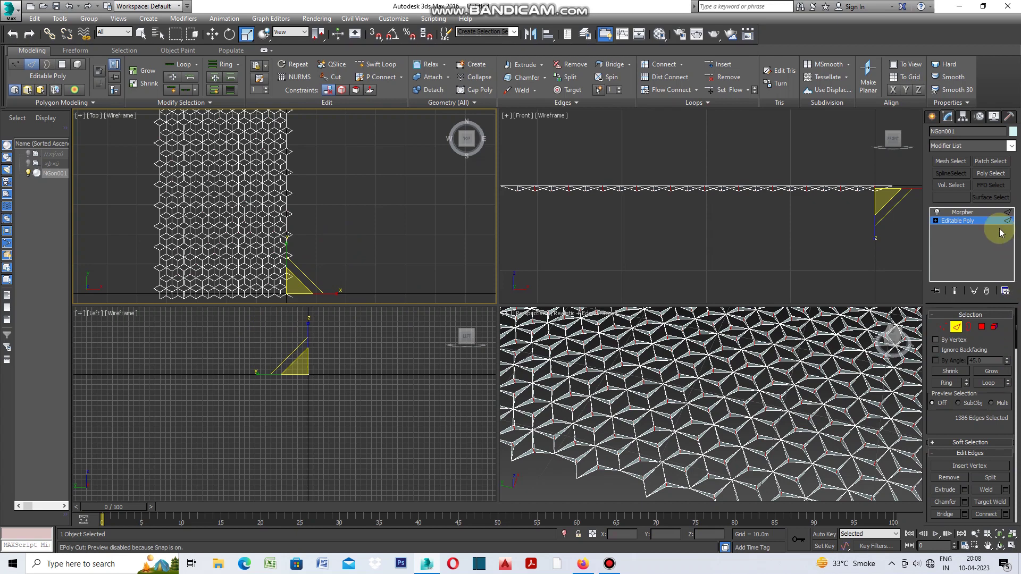
# Capture the opened hole pattern as morph target 02 in the second Morpher channel
pyautogui.click(966, 213)
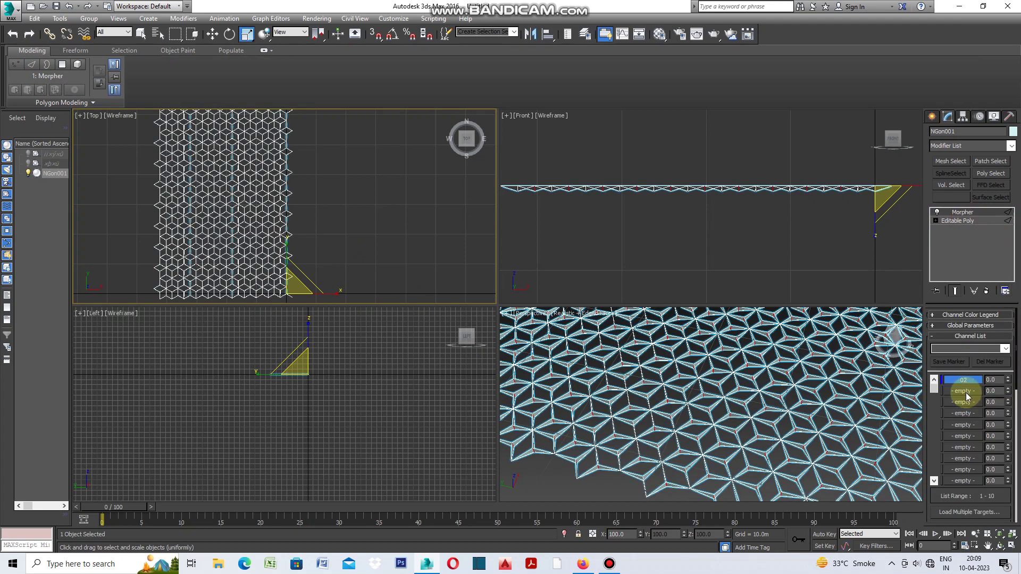
pyautogui.click(966, 392)
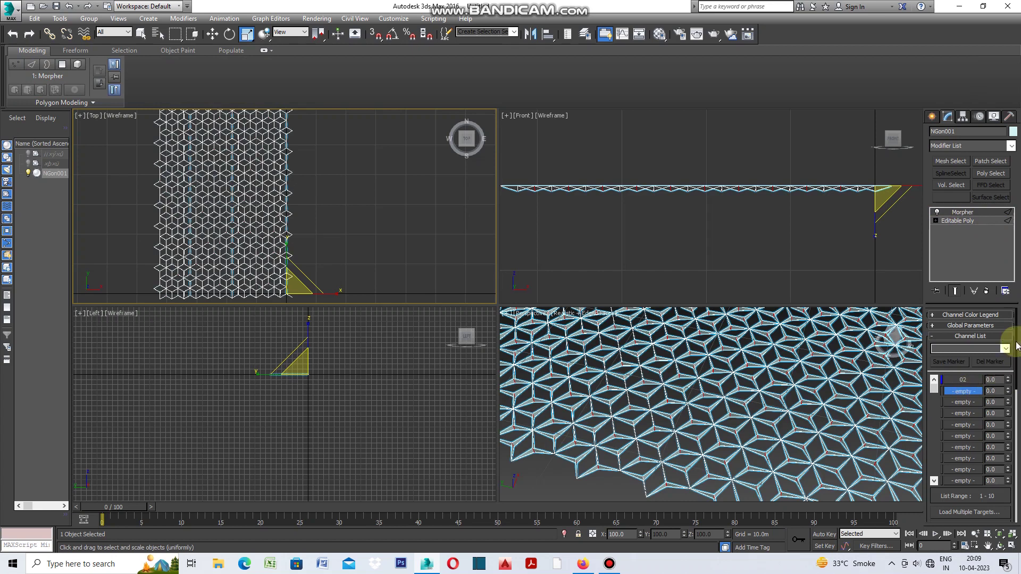
pyautogui.moveTo(1017, 341); pyautogui.dragTo(1008, 434)
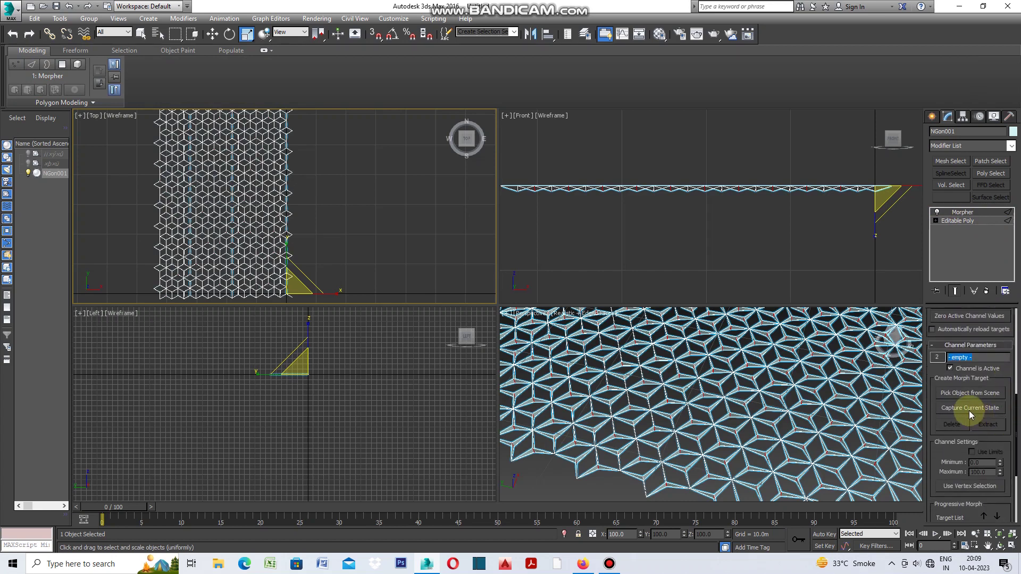
pyautogui.click(969, 408)
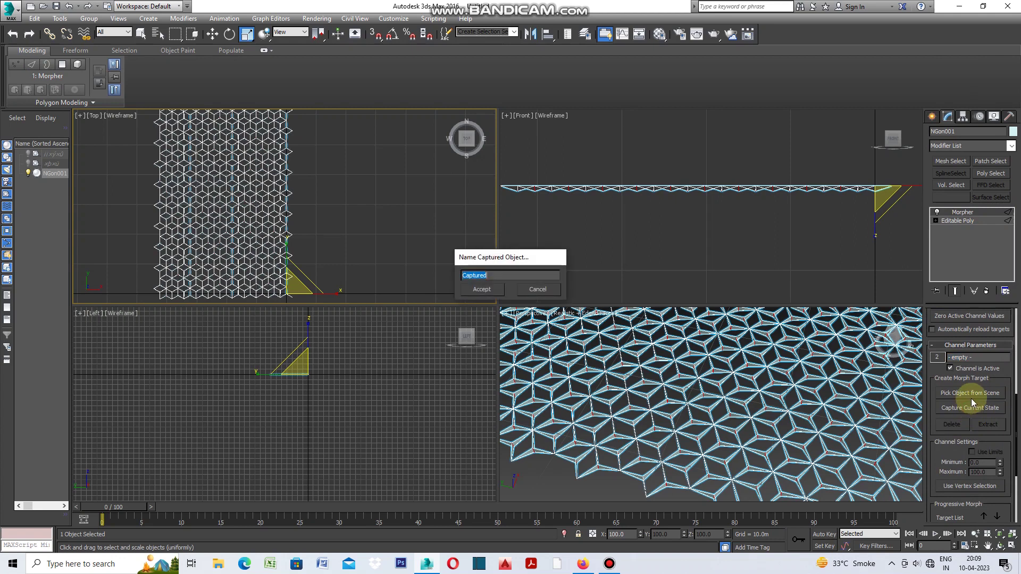
pyautogui.write('02')
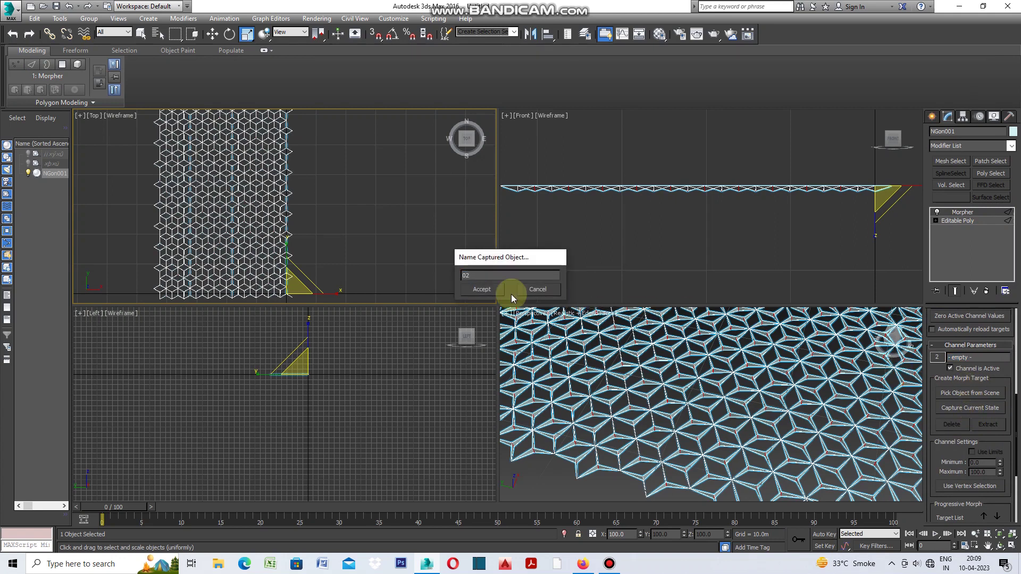
pyautogui.click(488, 288)
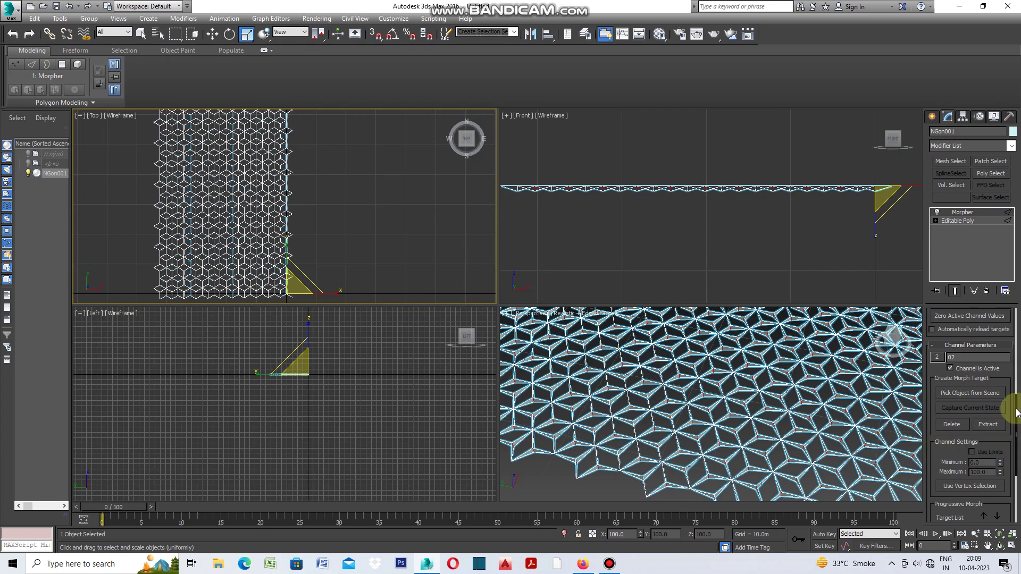
pyautogui.moveTo(1017, 412); pyautogui.dragTo(1010, 312)
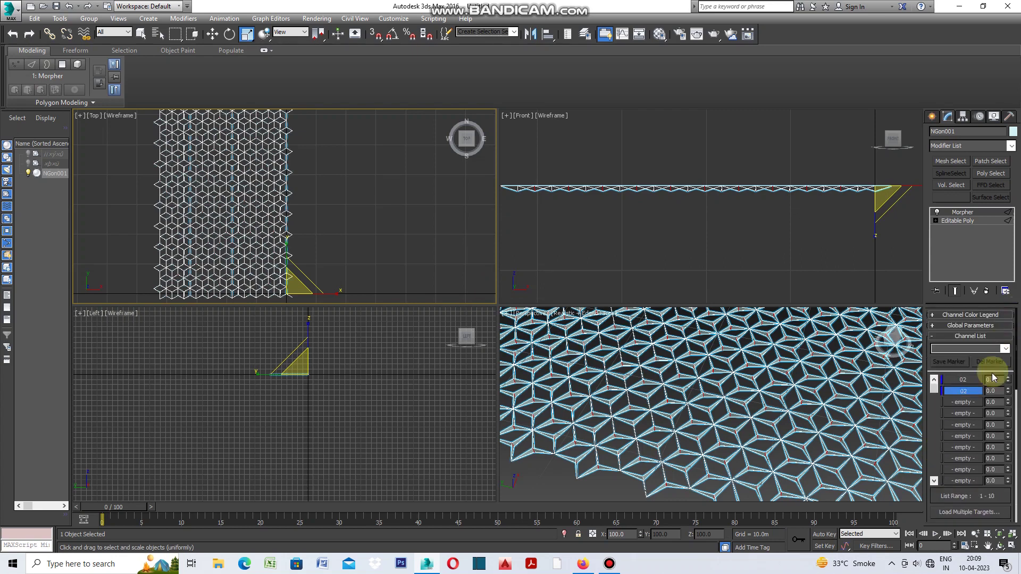
pyautogui.moveTo(958, 407); pyautogui.dragTo(961, 394)
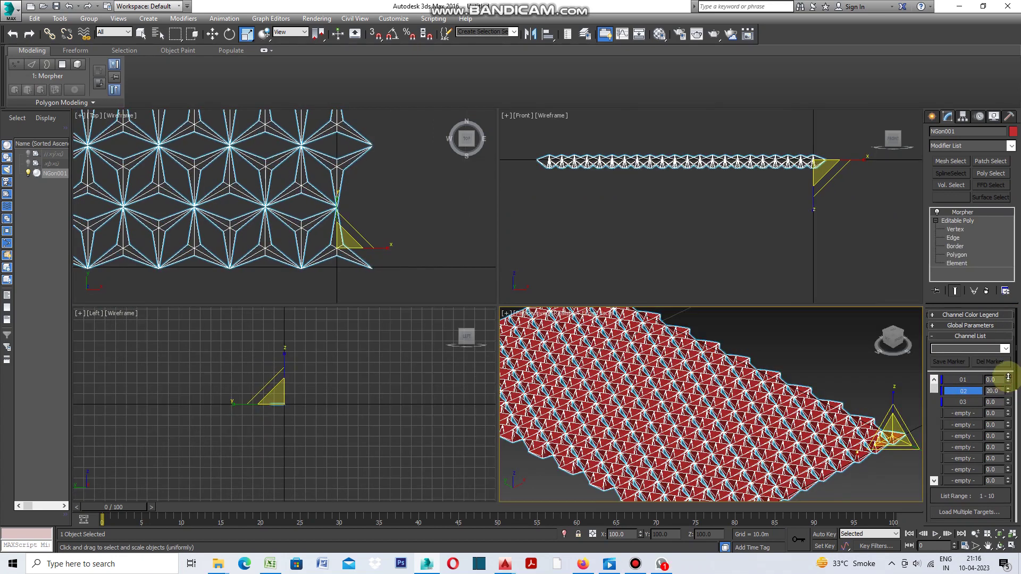
# Preview Morpher channel 02 at 100, then return it to 0.0
pyautogui.moveTo(1010, 394)
pyautogui.mouseDown()
pyautogui.moveTo(1011, 343)
pyautogui.moveTo(12, 417)
pyautogui.moveTo(11, 319)
pyautogui.moveTo(36, 432)
pyautogui.moveTo(50, 417)
pyautogui.moveTo(55, 335)
pyautogui.moveTo(63, 435)
pyautogui.moveTo(98, 324)
pyautogui.moveTo(106, 466)
pyautogui.mouseUp()
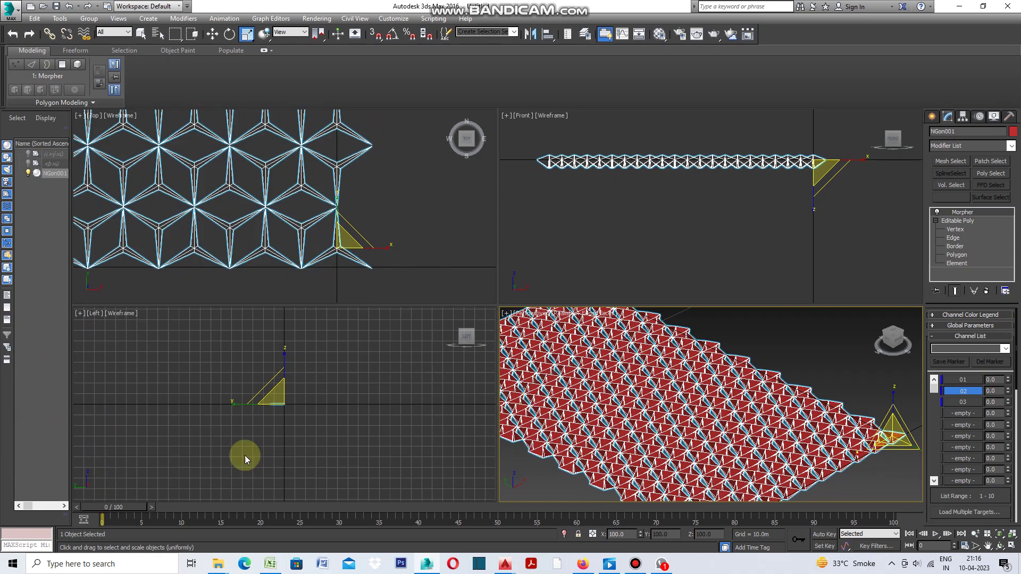
pyautogui.moveTo(460, 420)
pyautogui.mouseDown()
pyautogui.moveTo(958, 410)
pyautogui.moveTo(971, 200)
pyautogui.mouseUp()
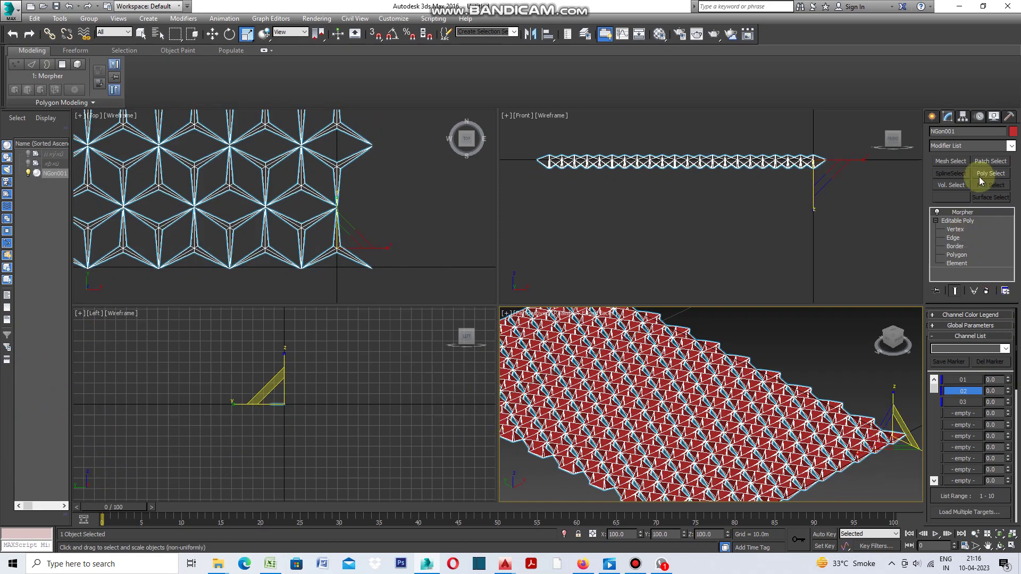
pyautogui.click(949, 123)
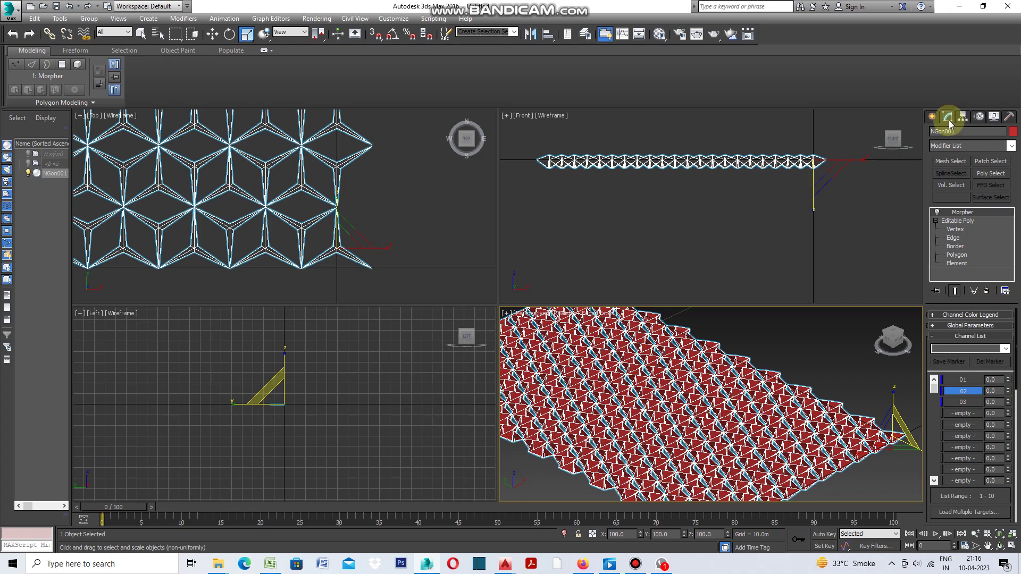
pyautogui.click(1012, 146)
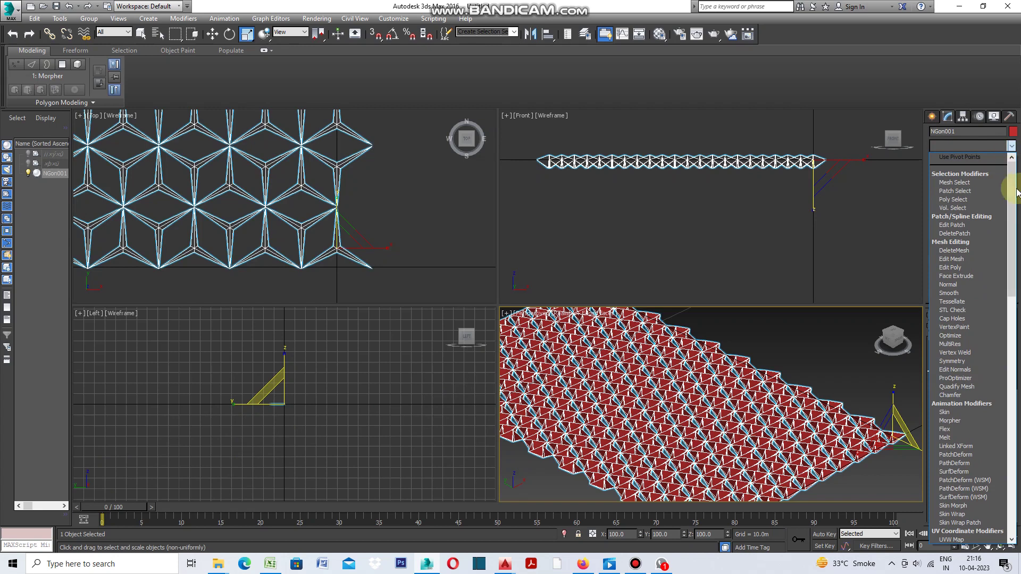
# Add Vol. Select at Vertex level by Mesh Object, with soft selection falloff 10
pyautogui.click(966, 209)
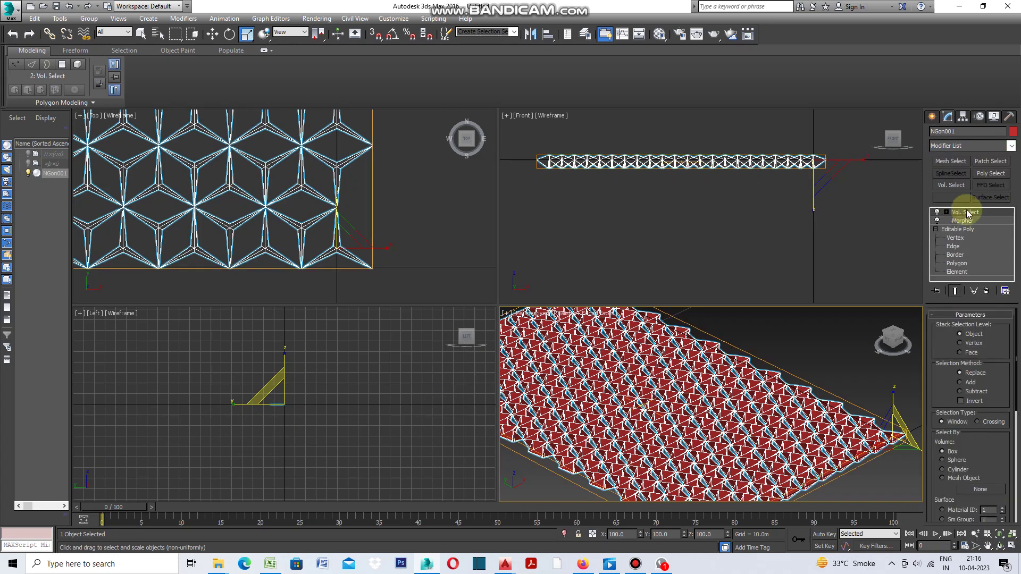
pyautogui.click(960, 343)
pyautogui.scroll(-3, 964, 409)
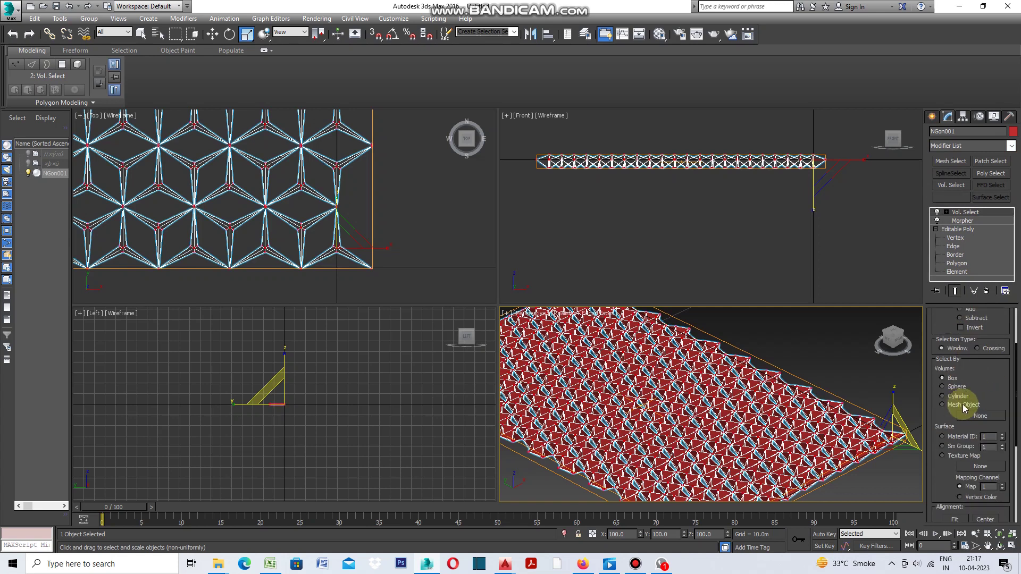
pyautogui.click(942, 404)
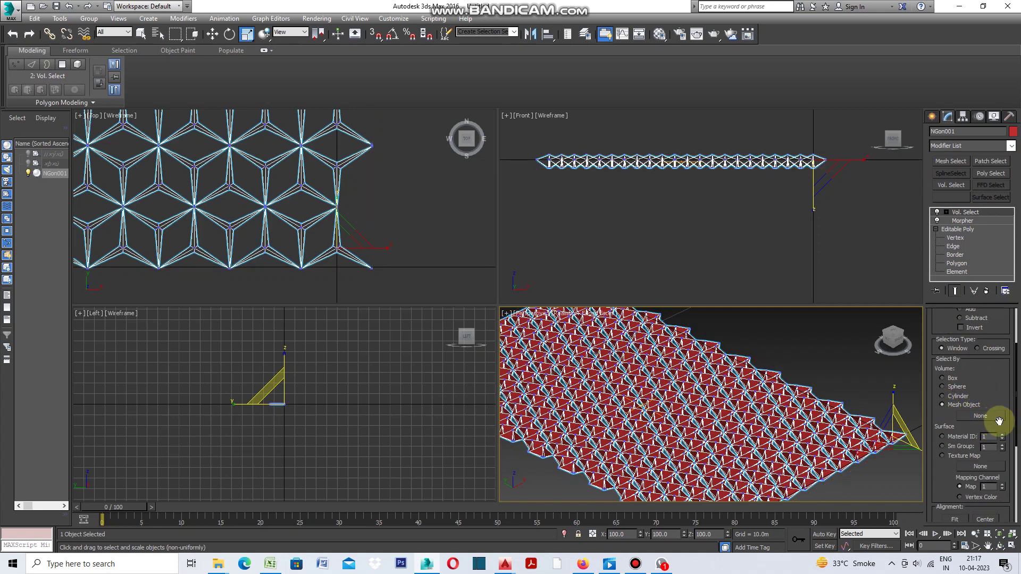
pyautogui.moveTo(1015, 374); pyautogui.dragTo(1013, 450)
pyautogui.click(936, 428)
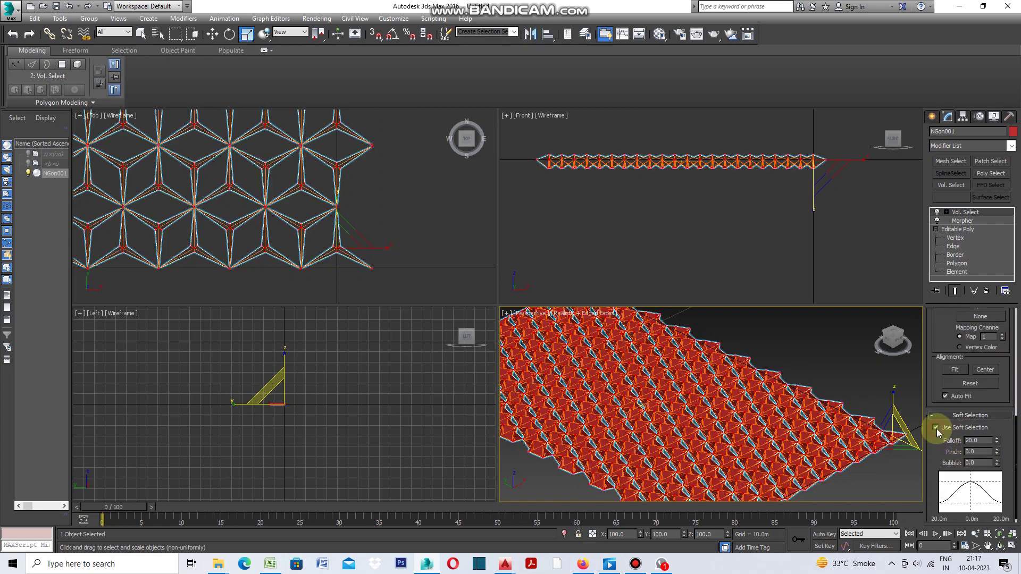
pyautogui.click(981, 441)
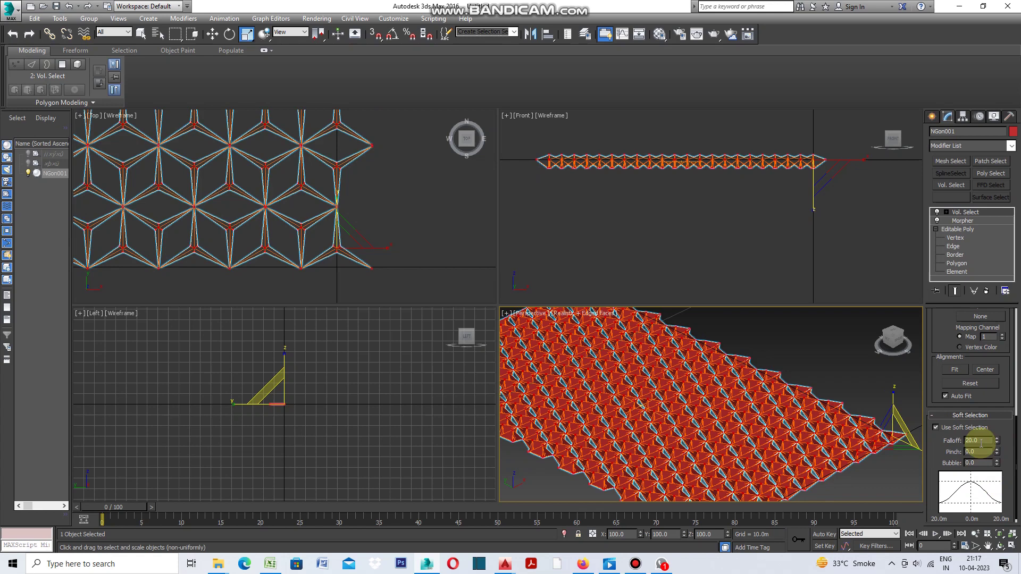
pyautogui.moveTo(981, 441); pyautogui.dragTo(961, 444)
pyautogui.write('10')
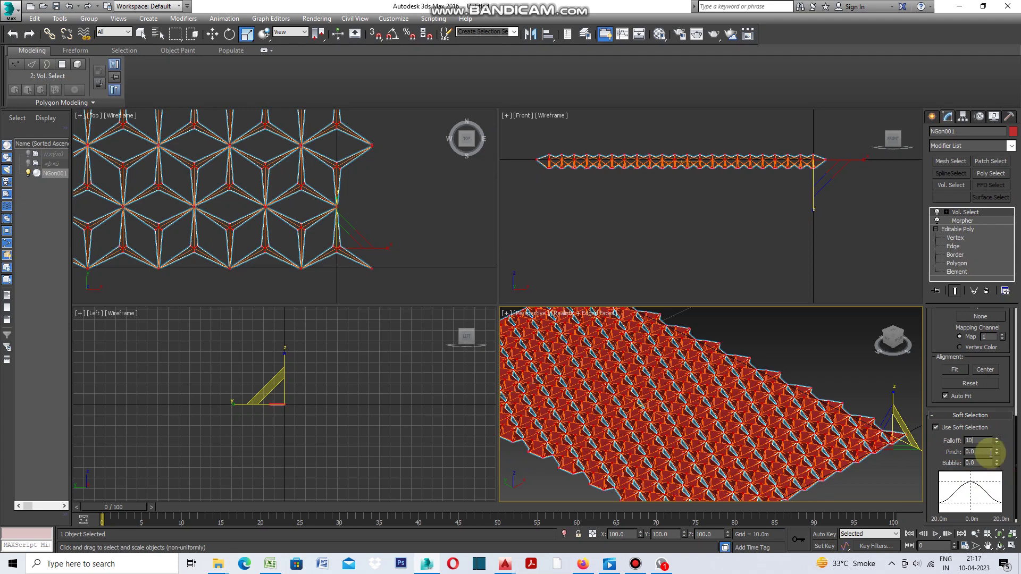
pyautogui.press('Return')
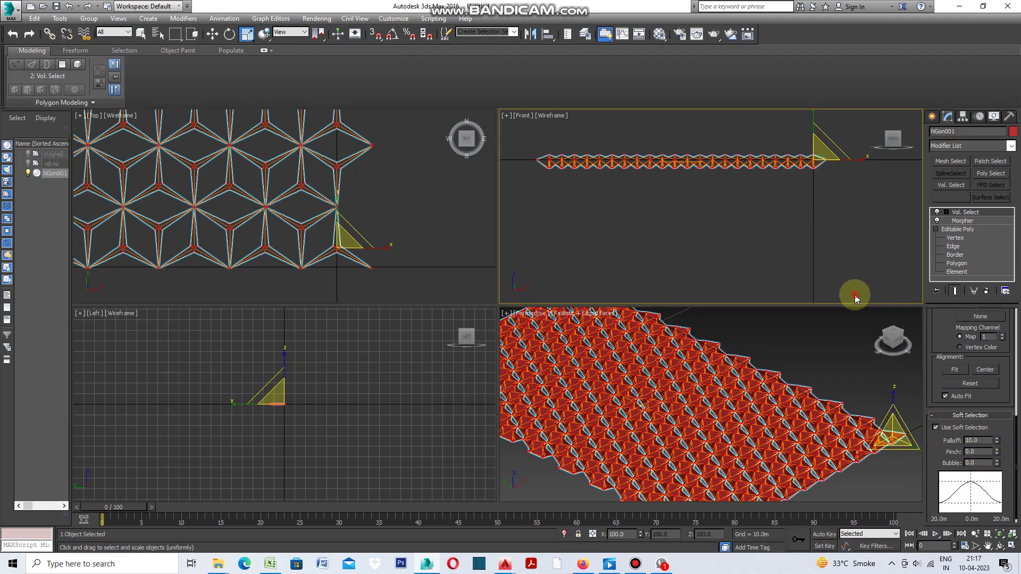
# Reselect the panel mesh and move Vol. Select below the Morpher
pyautogui.click(854, 295)
pyautogui.click(816, 425)
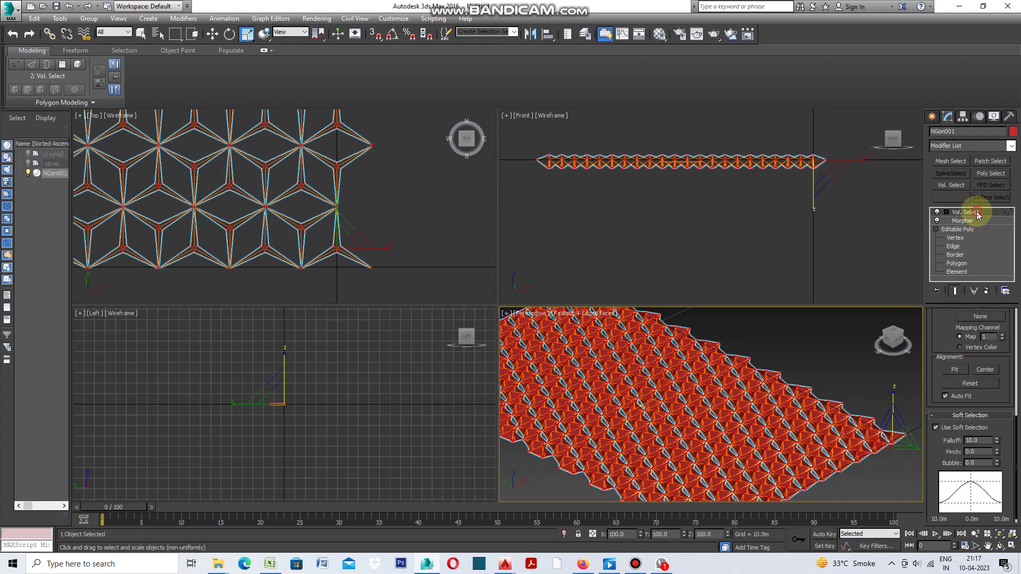
pyautogui.moveTo(978, 219); pyautogui.dragTo(979, 230)
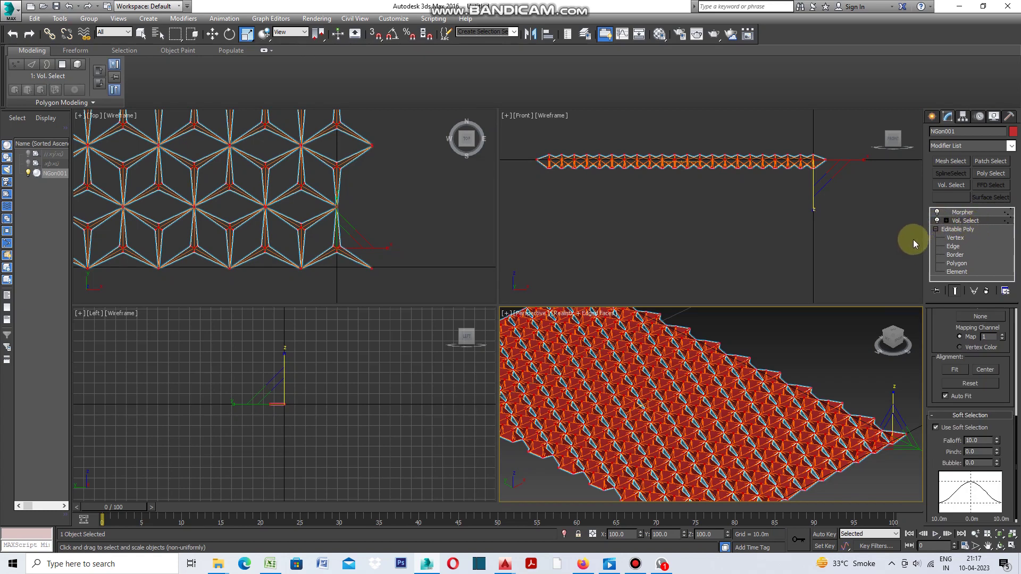
pyautogui.click(932, 116)
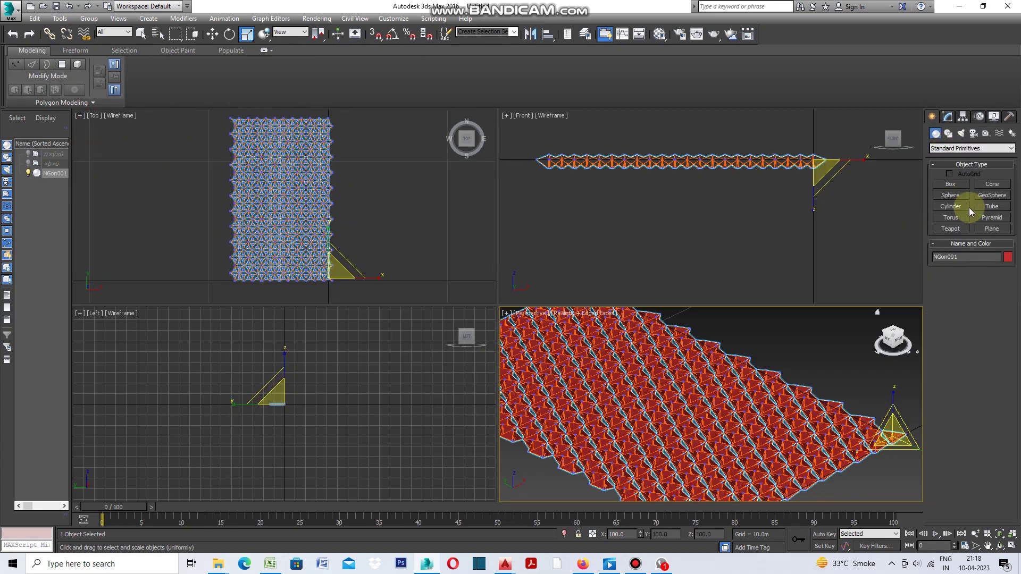
# Draw a torus over the panel mesh in the Top view, then reselect NGon001
pyautogui.click(952, 216)
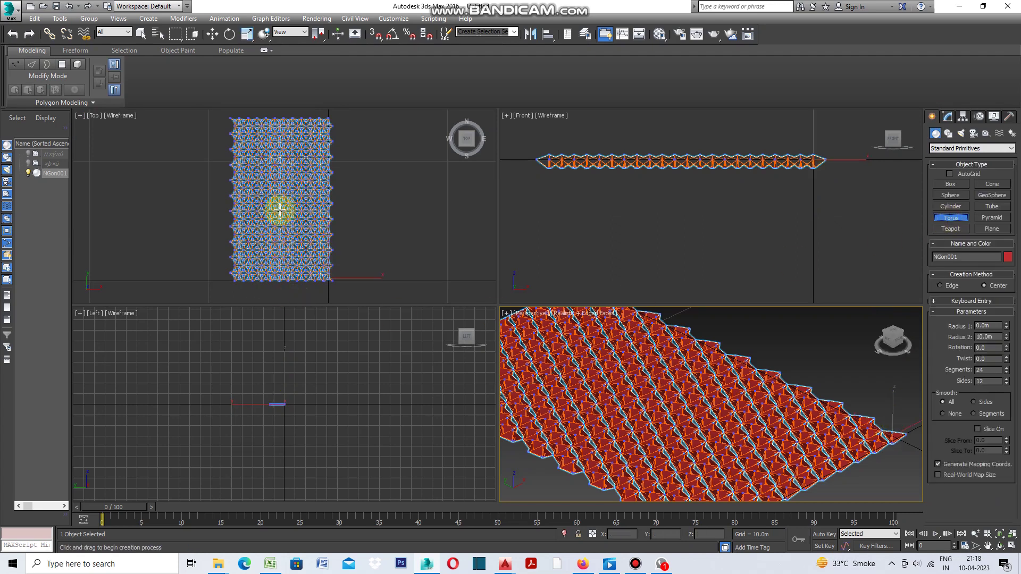
pyautogui.scroll(3, 284, 202)
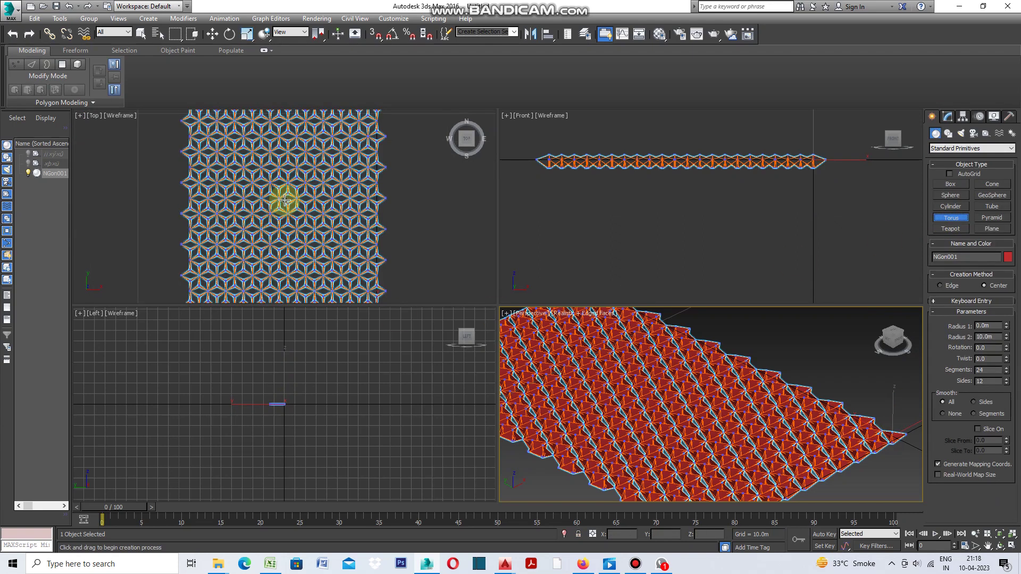
pyautogui.moveTo(285, 200); pyautogui.dragTo(284, 204)
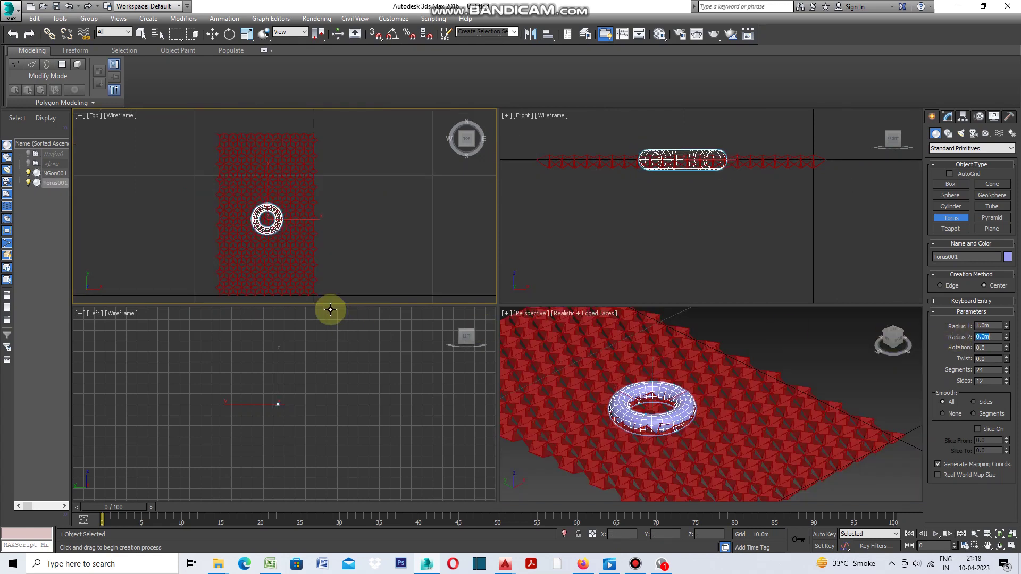
pyautogui.scroll(3, 259, 226)
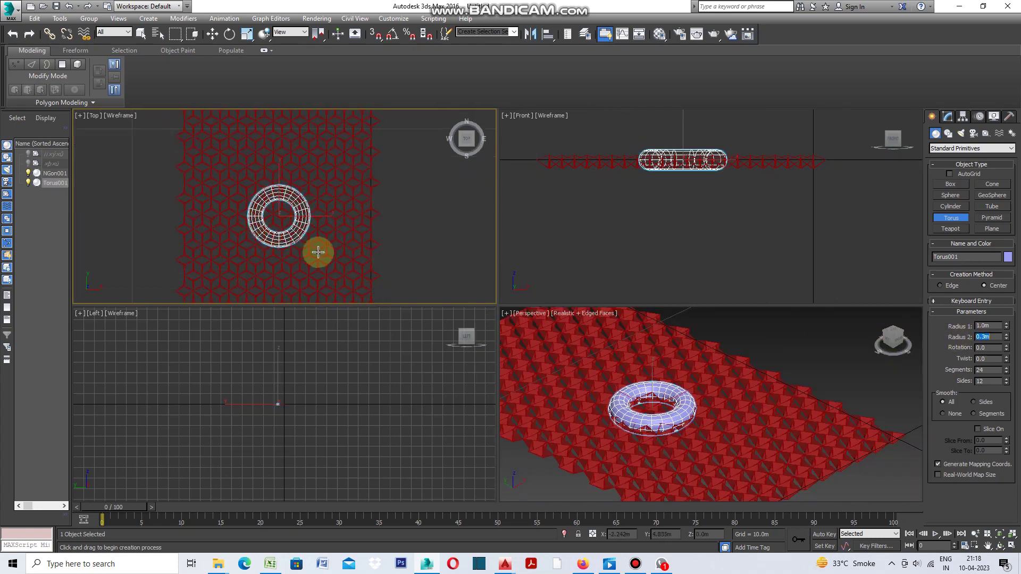
pyautogui.press('r')
pyautogui.click(816, 371)
pyautogui.click(788, 411)
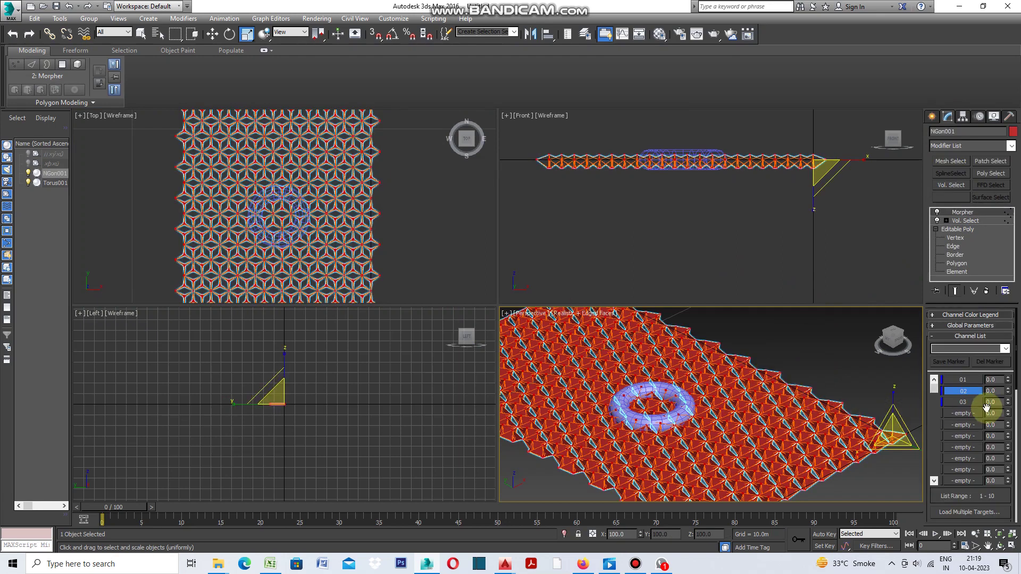
# Pick Torus001 as the Vol. Select mesh object
pyautogui.click(965, 221)
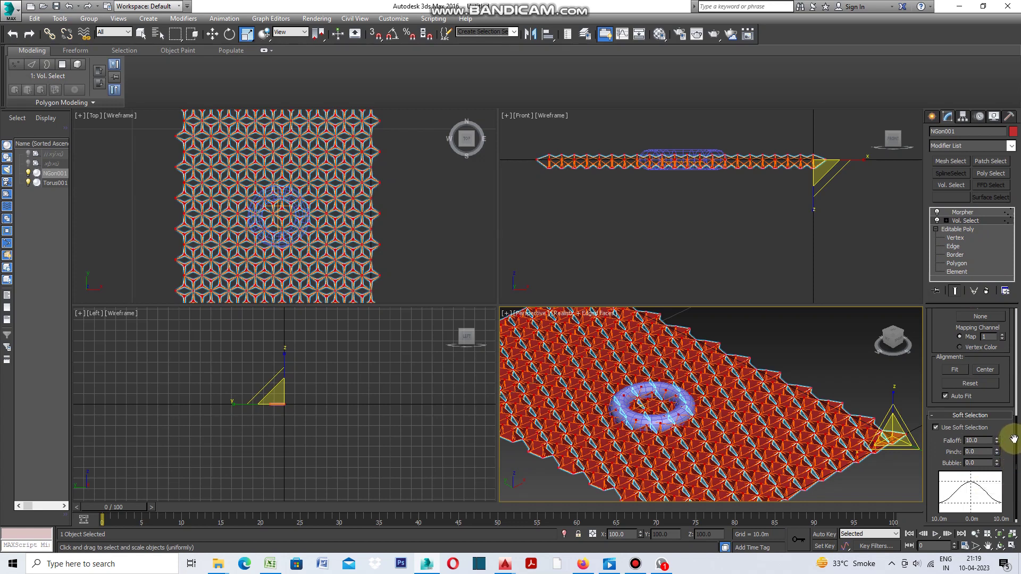
pyautogui.moveTo(1016, 438); pyautogui.dragTo(1016, 345)
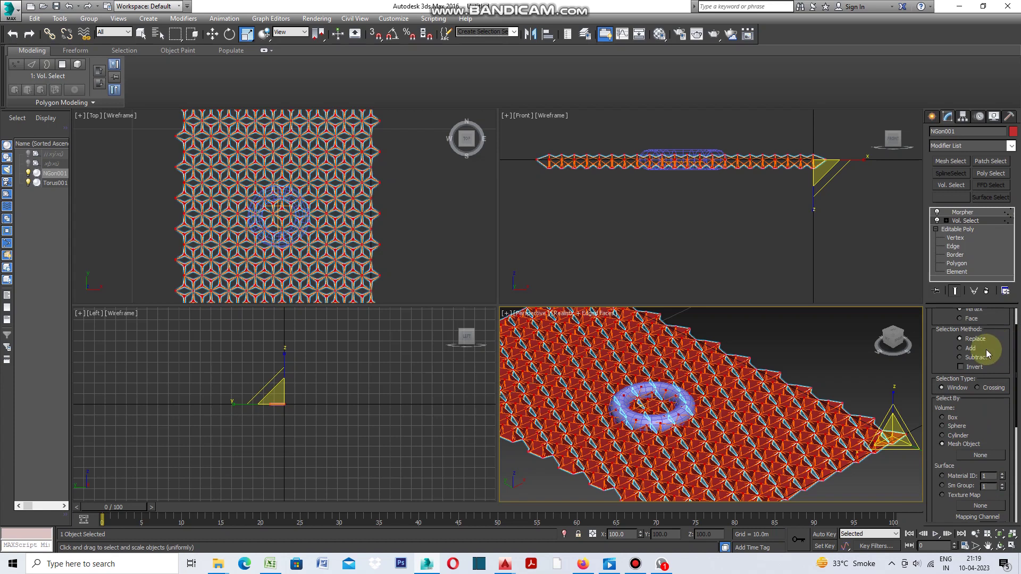
pyautogui.click(983, 458)
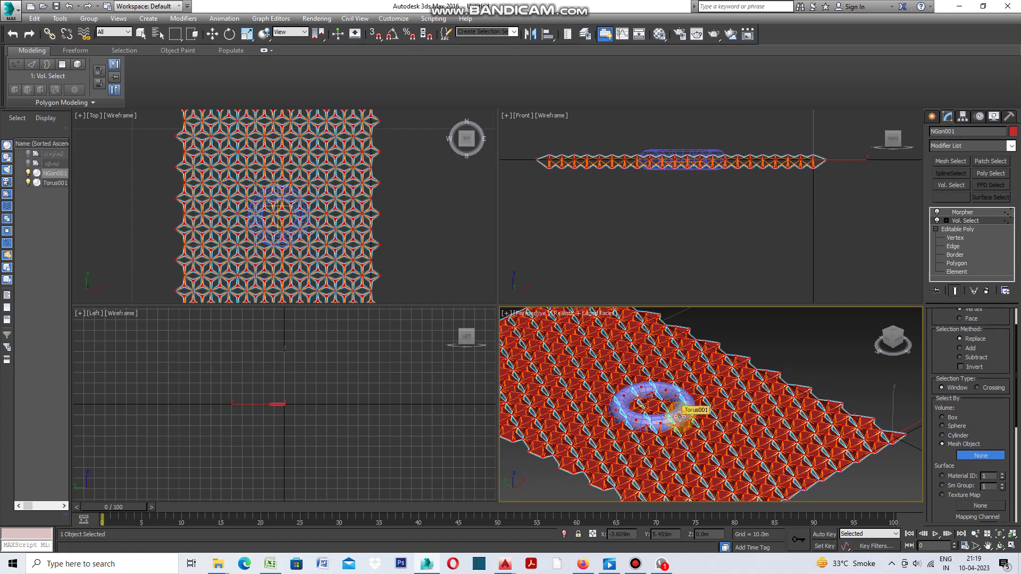
pyautogui.click(680, 417)
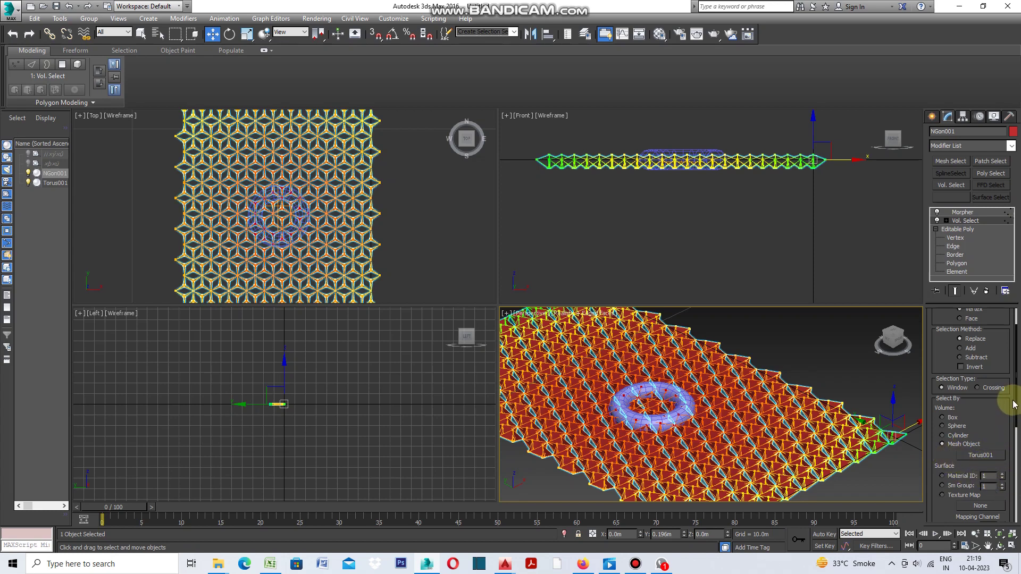
# Reduce the Vol. Select soft selection falloff to 2.0
pyautogui.scroll(-3, 1013, 399)
pyautogui.scroll(-3, 1000, 425)
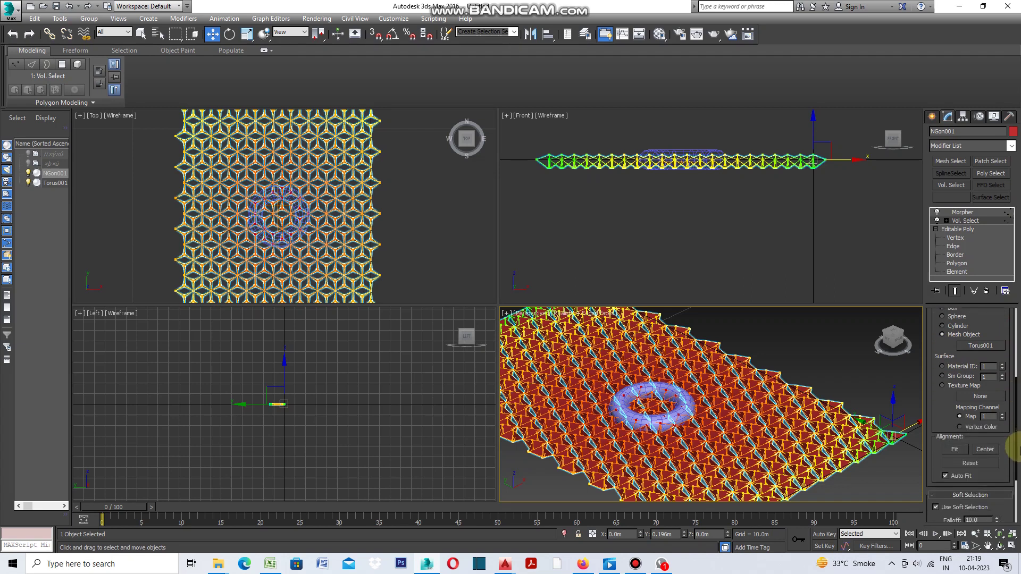
pyautogui.click(936, 458)
pyautogui.doubleClick(969, 471)
pyautogui.write('2')
pyautogui.press('Return')
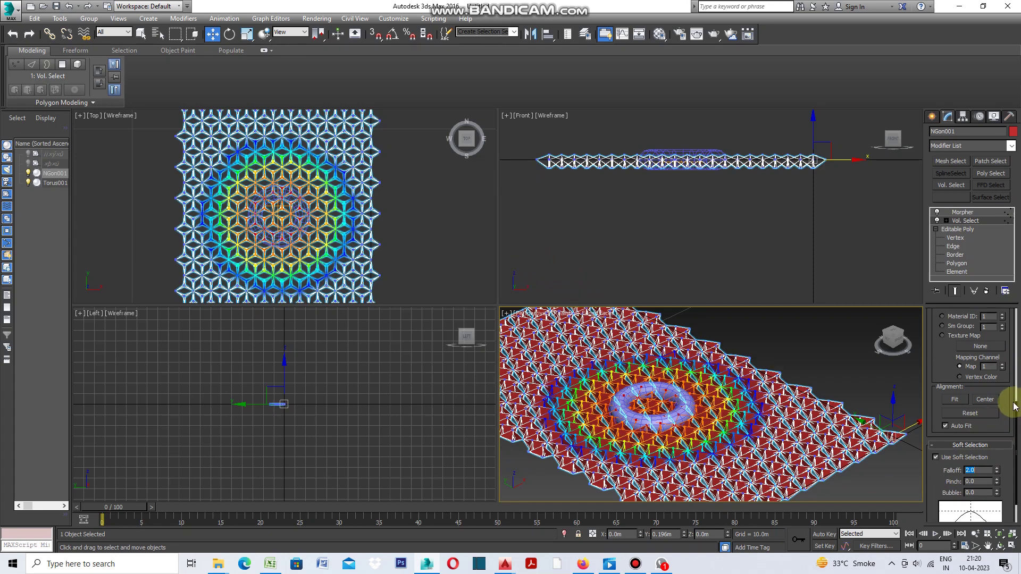
pyautogui.moveTo(1017, 411); pyautogui.dragTo(1017, 299)
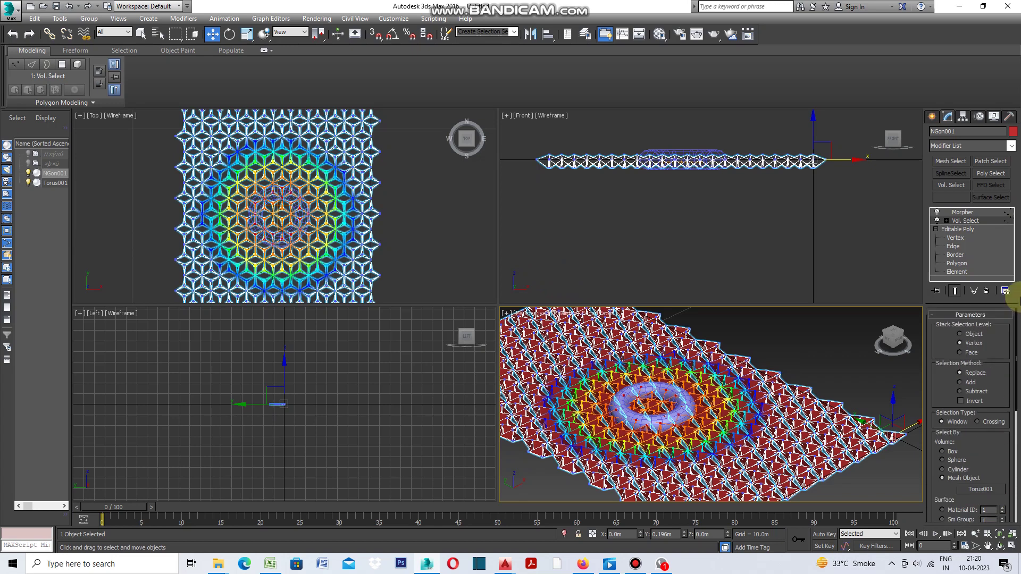
# Run Morpher channel 02 at 100.0 so NGon001 opens only around Torus001
pyautogui.click(990, 214)
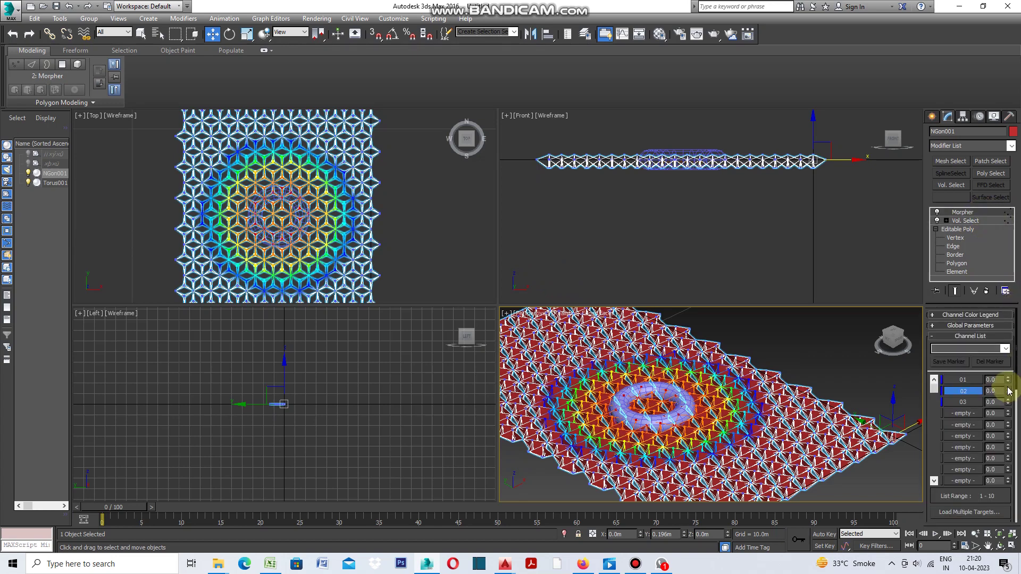
pyautogui.moveTo(1008, 392); pyautogui.dragTo(1008, 314)
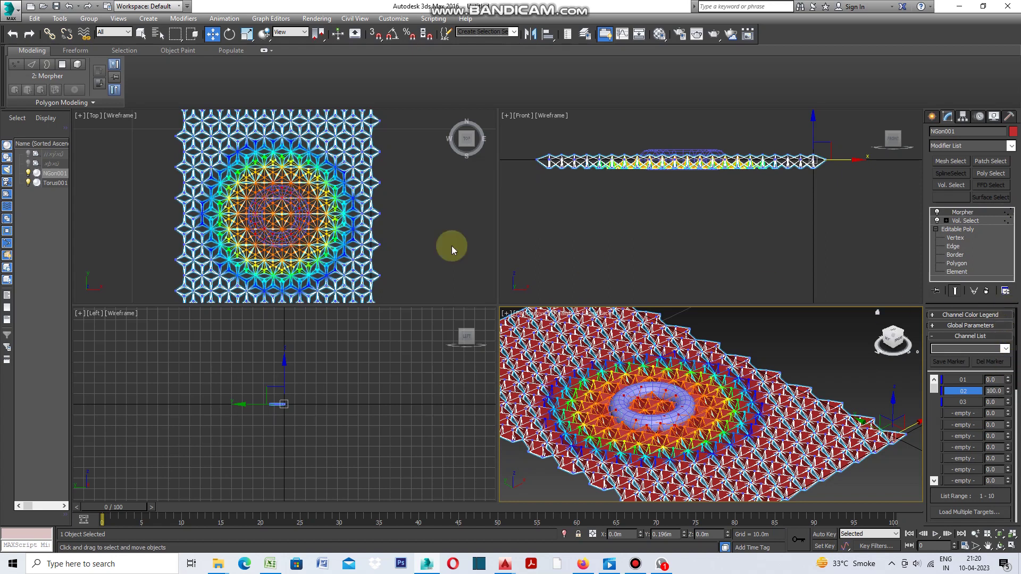
pyautogui.click(376, 291)
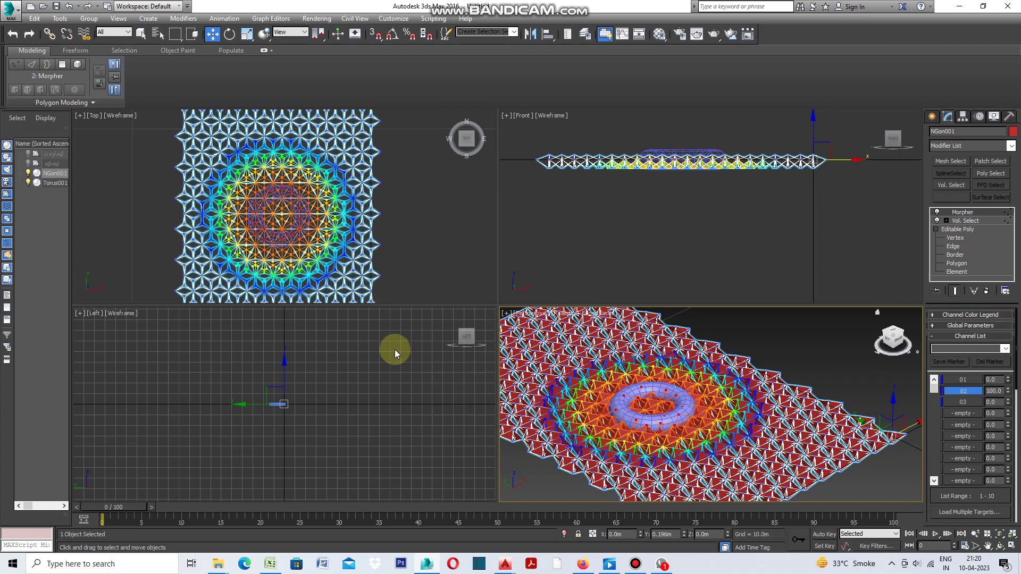
# Recolour NGon001 with the white custom object colour, then deselect it
pyautogui.click(1013, 131)
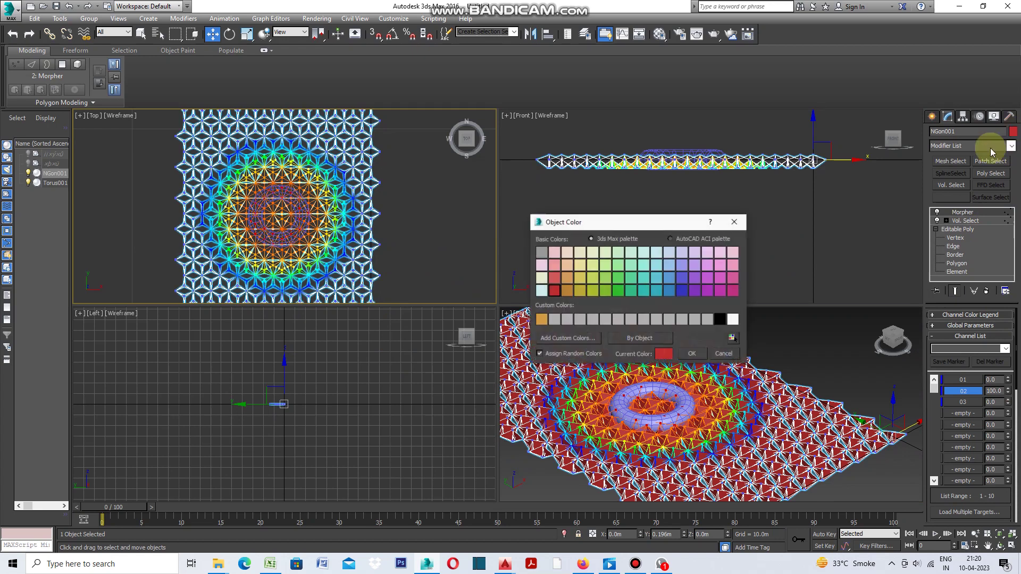
pyautogui.click(732, 319)
pyautogui.click(694, 354)
pyautogui.click(668, 285)
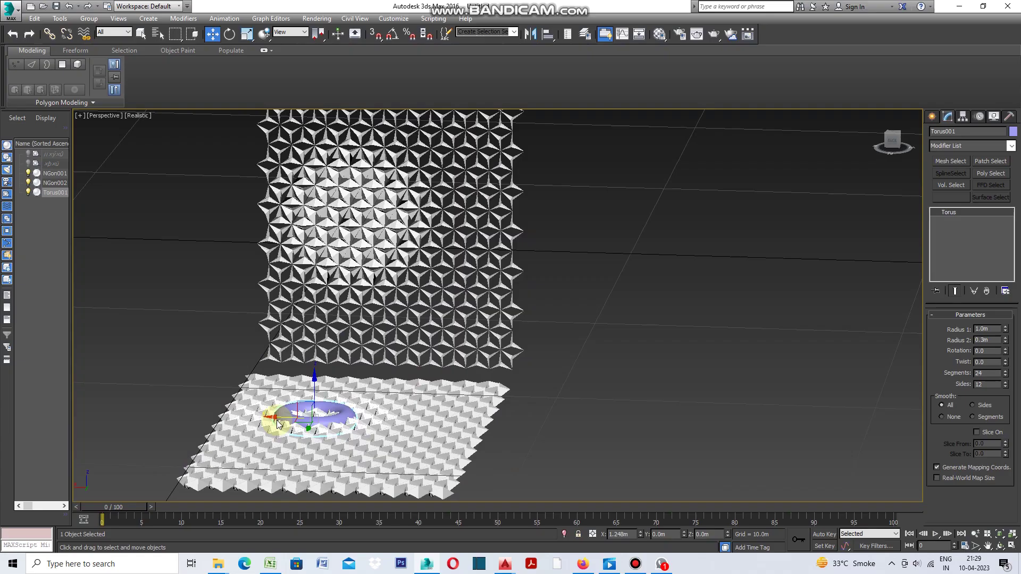
# Drag Torus001 left, then toward the front edge of the floor NGon mesh
pyautogui.moveTo(272, 423)
pyautogui.mouseDown()
pyautogui.moveTo(178, 417)
pyautogui.moveTo(478, 449)
pyautogui.moveTo(260, 437)
pyautogui.moveTo(364, 445)
pyautogui.moveTo(282, 436)
pyautogui.moveTo(325, 441)
pyautogui.moveTo(333, 430)
pyautogui.mouseUp()
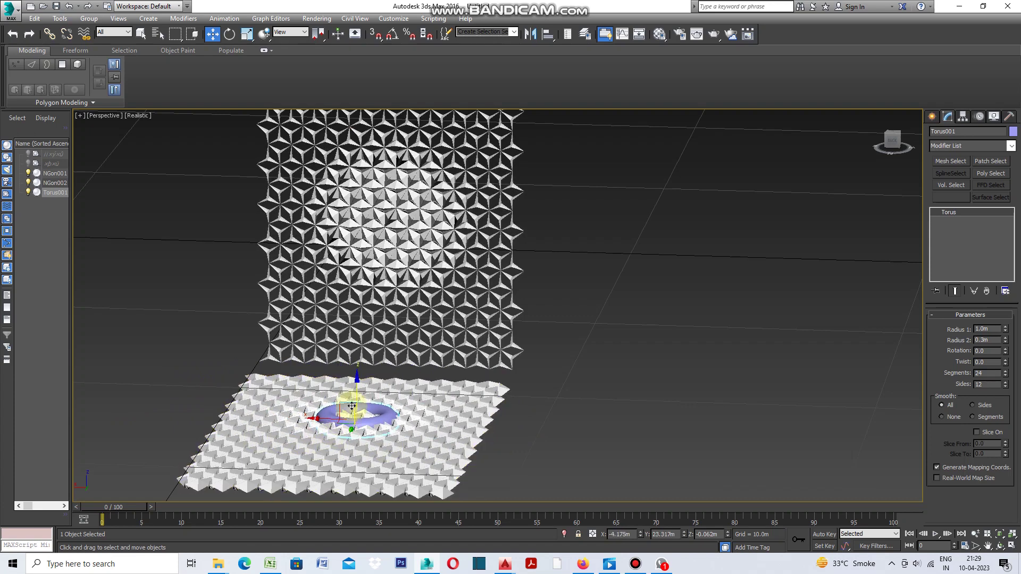
pyautogui.moveTo(354, 428)
pyautogui.mouseDown()
pyautogui.moveTo(314, 486)
pyautogui.moveTo(374, 460)
pyautogui.moveTo(388, 412)
pyautogui.moveTo(371, 485)
pyautogui.moveTo(403, 415)
pyautogui.moveTo(383, 490)
pyautogui.moveTo(411, 404)
pyautogui.moveTo(383, 479)
pyautogui.mouseUp()
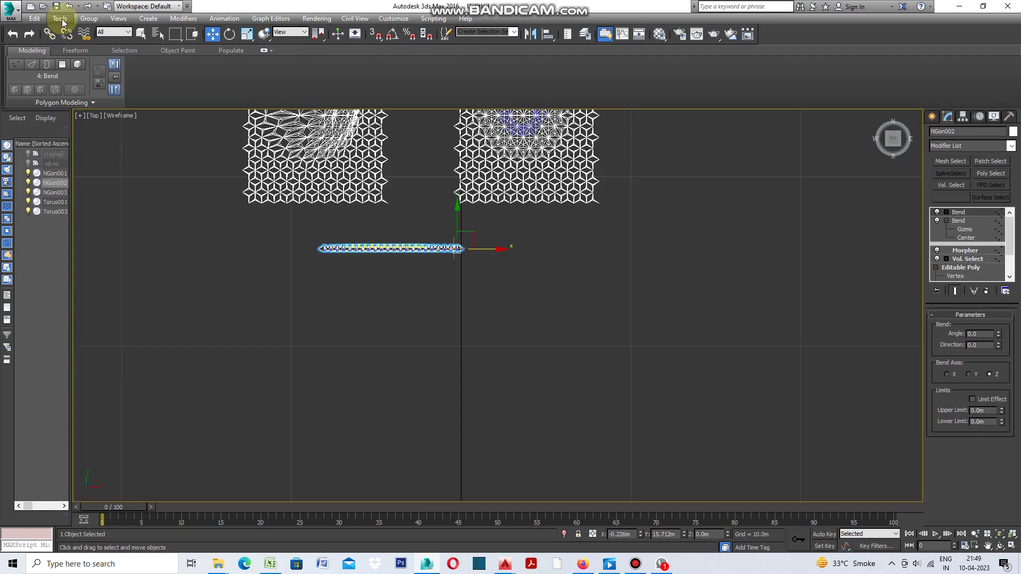
# Array the bent strip into 10 instances offset -6.0m in X and -1.0m in Y
pyautogui.click(59, 18)
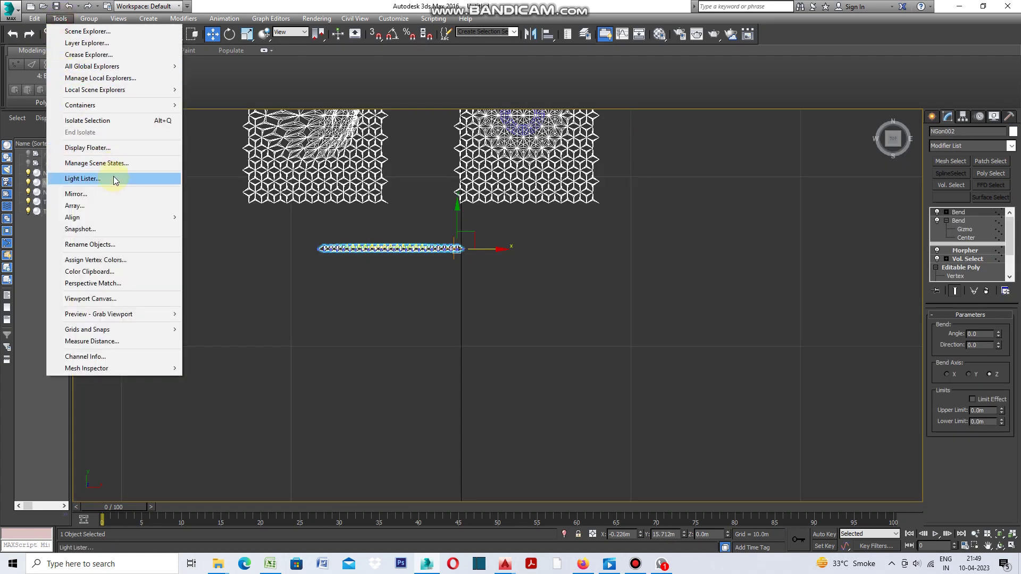
pyautogui.click(92, 206)
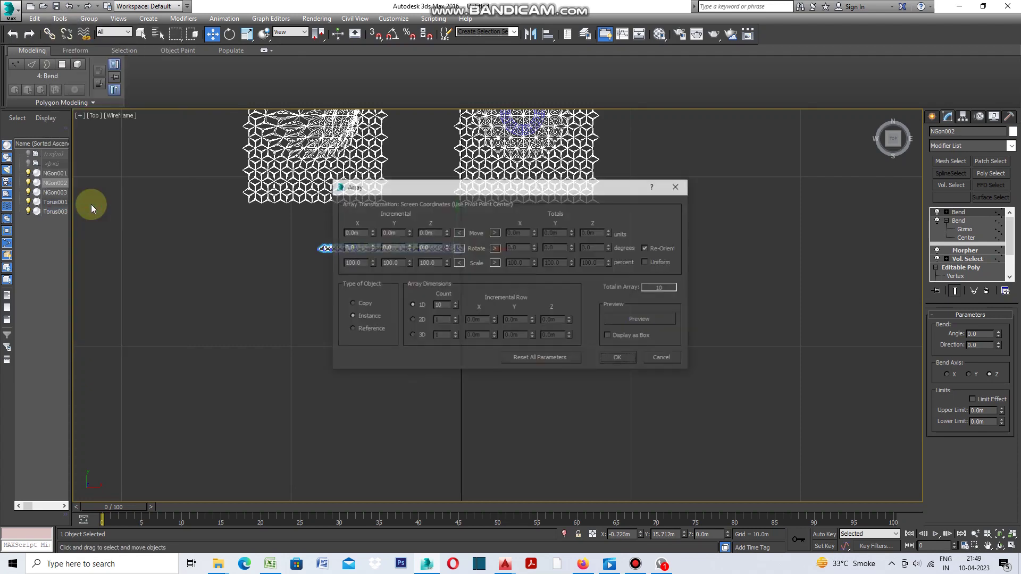
pyautogui.moveTo(378, 191); pyautogui.dragTo(627, 243)
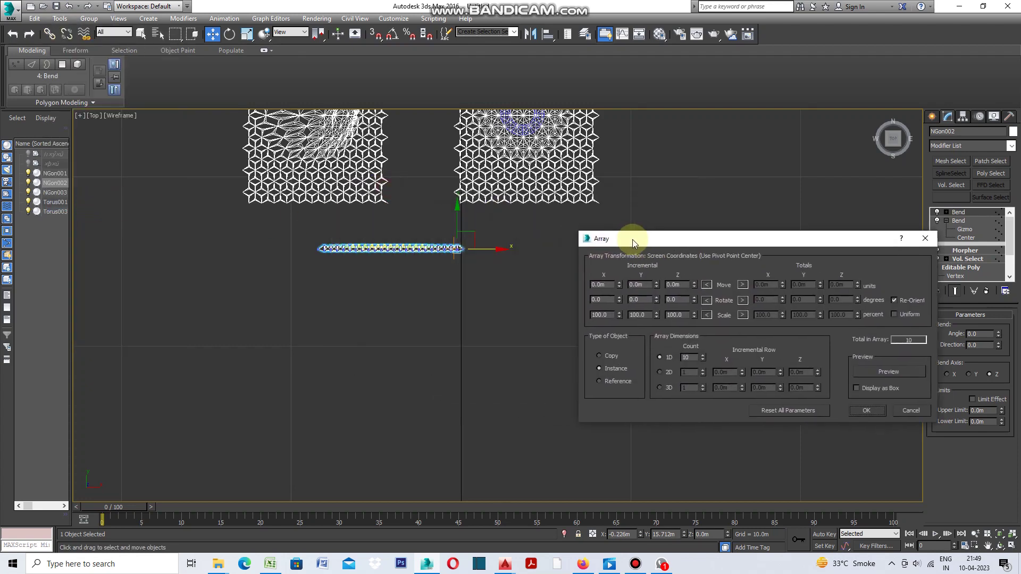
pyautogui.moveTo(604, 288); pyautogui.dragTo(586, 290)
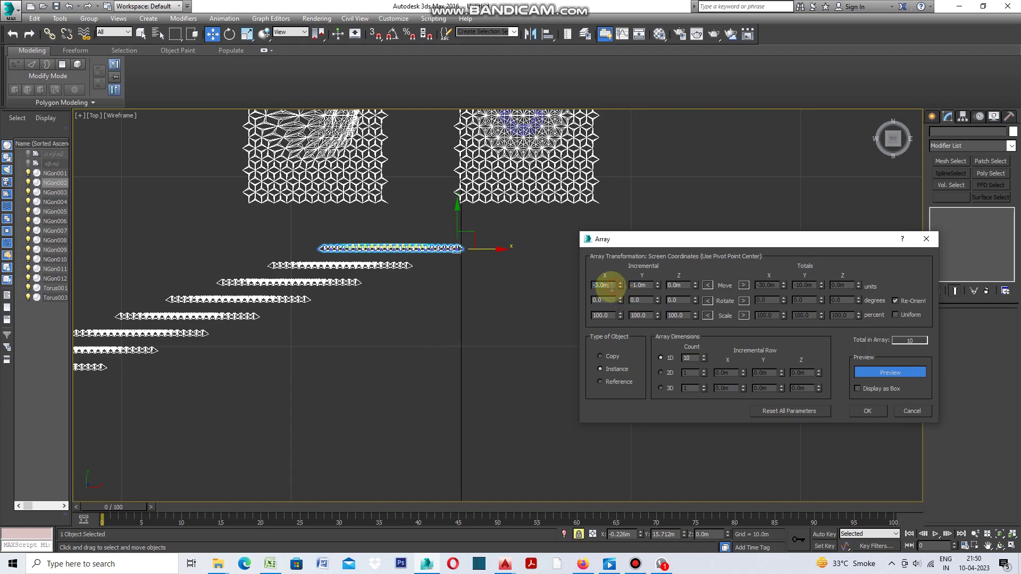
pyautogui.moveTo(611, 287); pyautogui.dragTo(586, 286)
pyautogui.write('-')
pyautogui.press('Return')
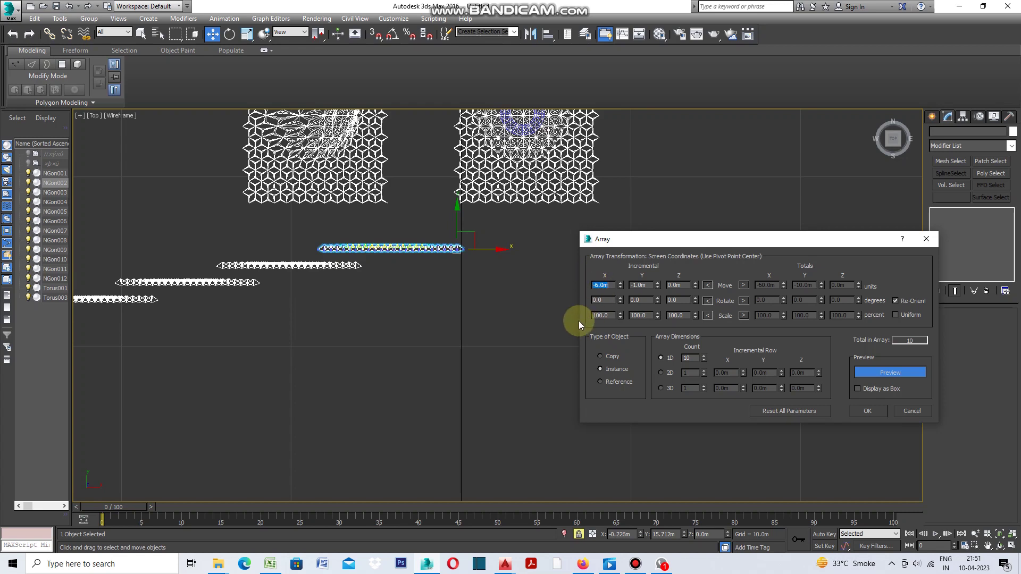
pyautogui.click(868, 412)
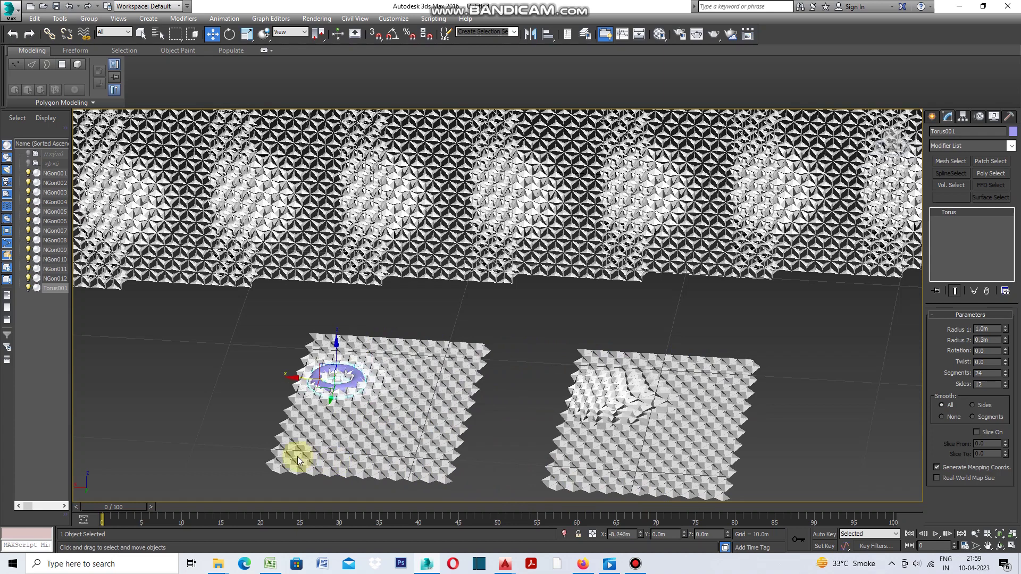
# Slide Torus001 onto the right floor panel and back to the left, then select strip NGon007
pyautogui.moveTo(298, 456)
pyautogui.mouseDown()
pyautogui.moveTo(589, 506)
pyautogui.moveTo(382, 485)
pyautogui.mouseUp()
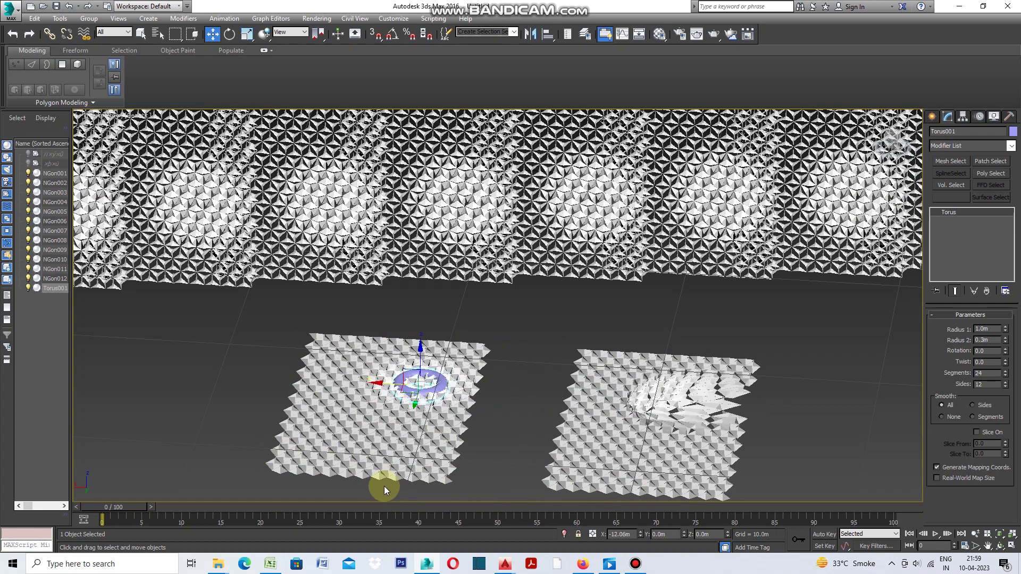
pyautogui.moveTo(382, 485); pyautogui.dragTo(457, 475)
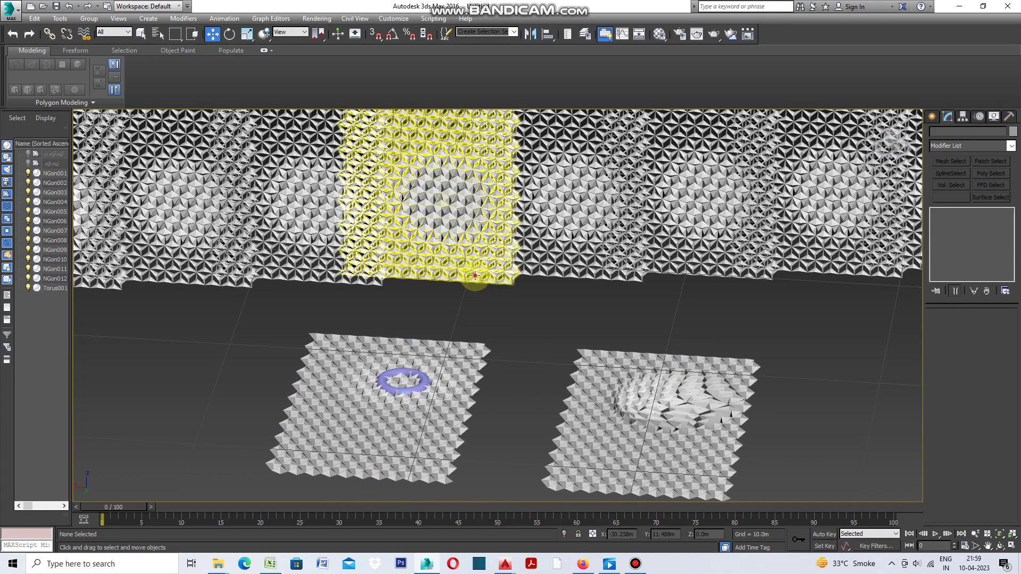
pyautogui.click(472, 274)
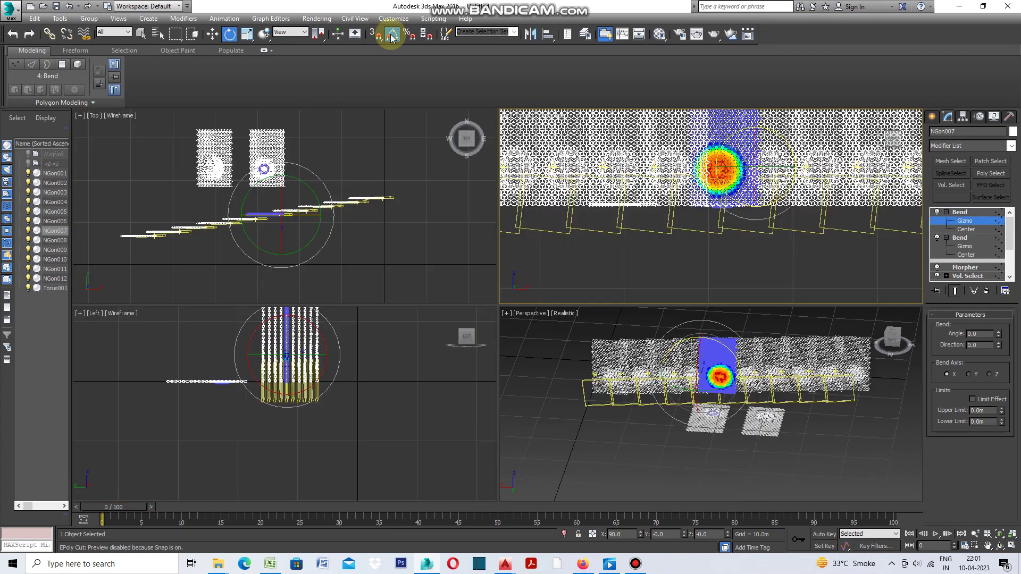
# Set angle snap, then rotate the Bend gizmos upright and further around
pyautogui.rightClick(392, 37)
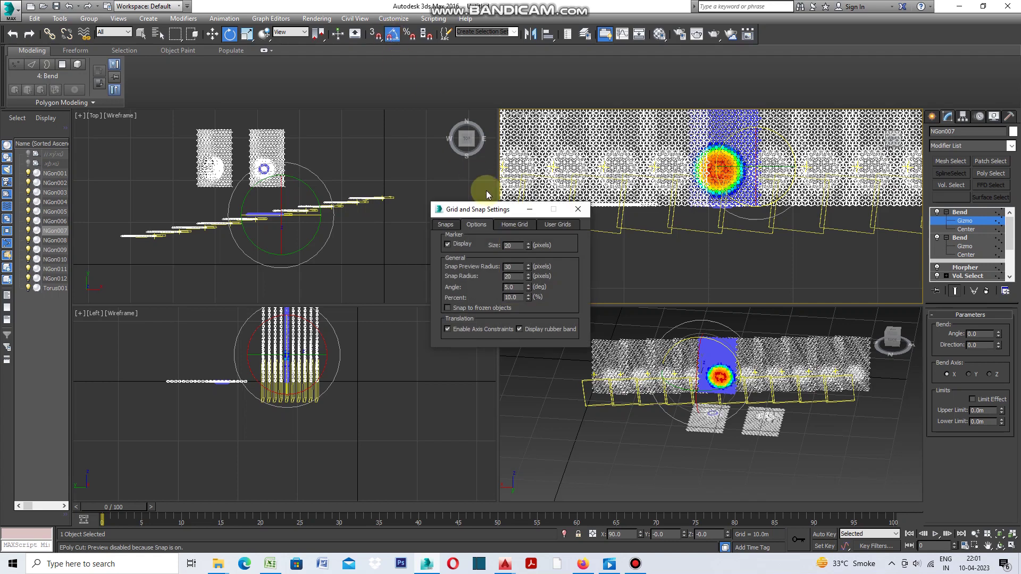
pyautogui.click(577, 210)
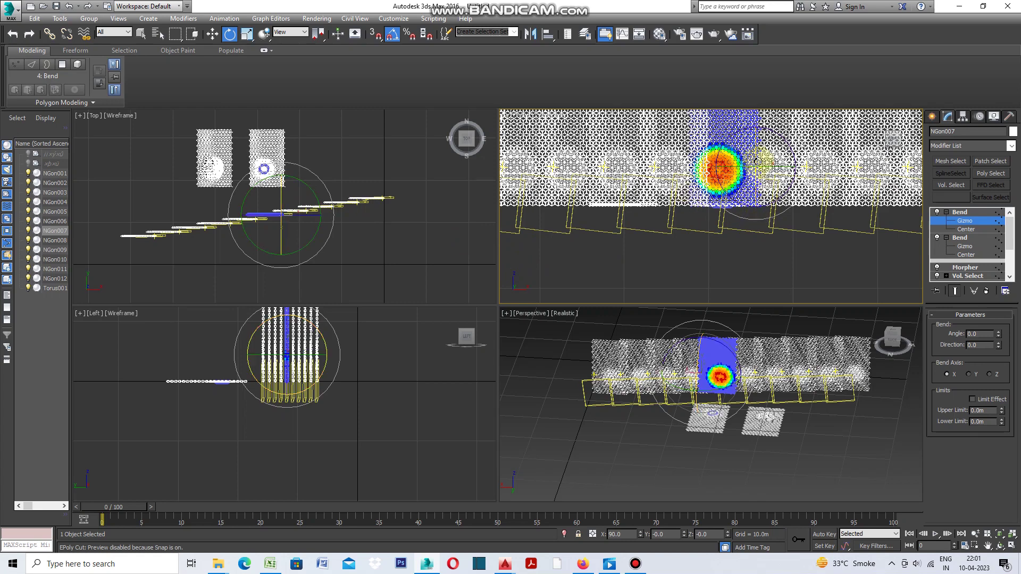
pyautogui.scroll(1, 757, 161)
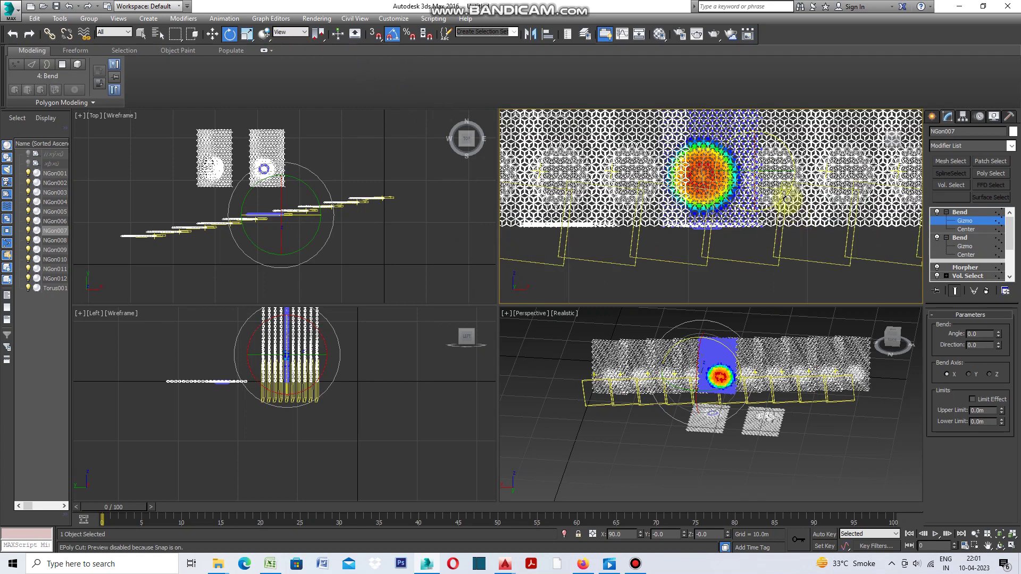
pyautogui.moveTo(787, 197); pyautogui.dragTo(791, 198)
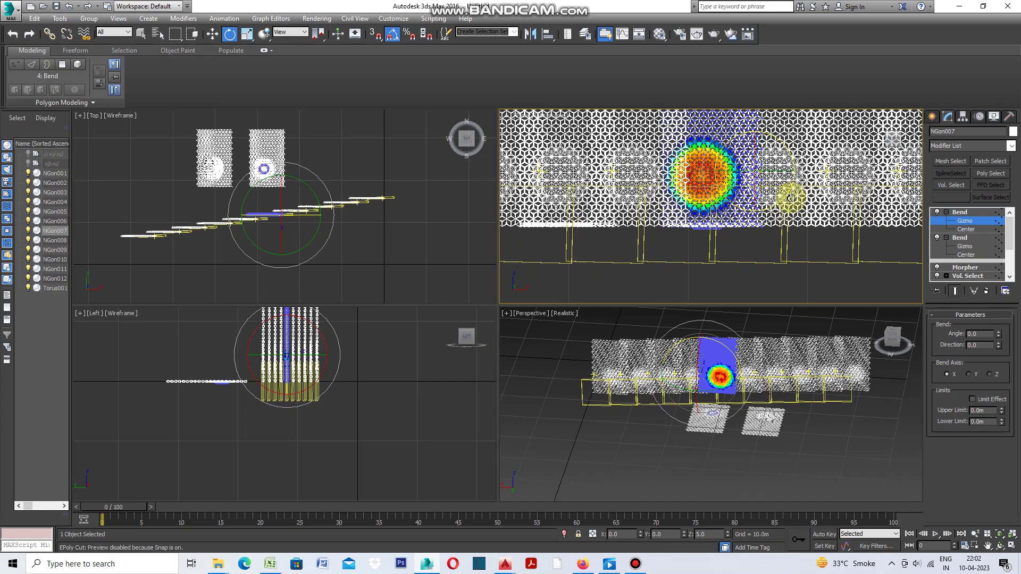
pyautogui.moveTo(793, 199); pyautogui.dragTo(800, 153)
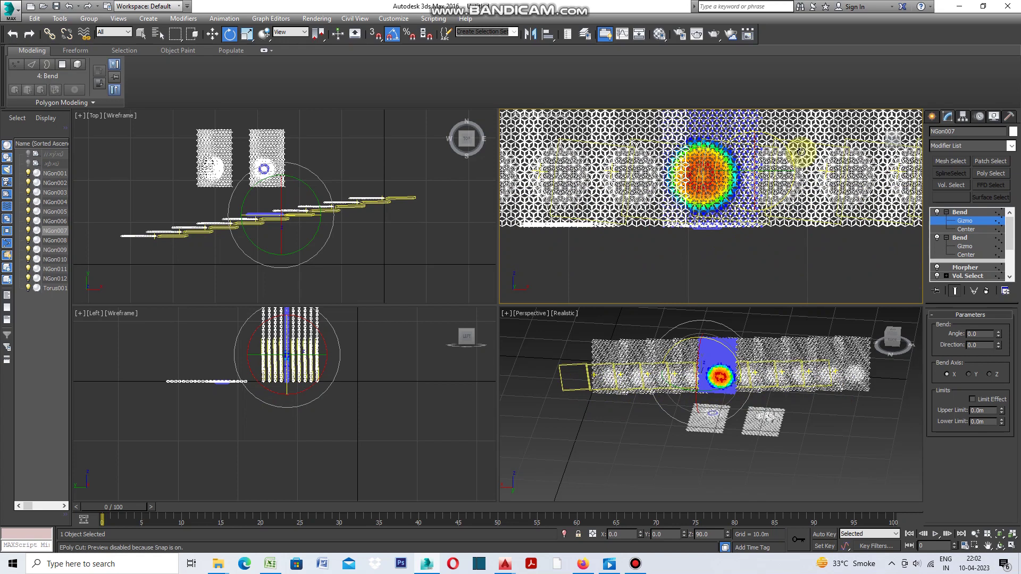
# Set the Bend angle to -127.0 so the instanced strips curve into a bulging wall
pyautogui.click(999, 337)
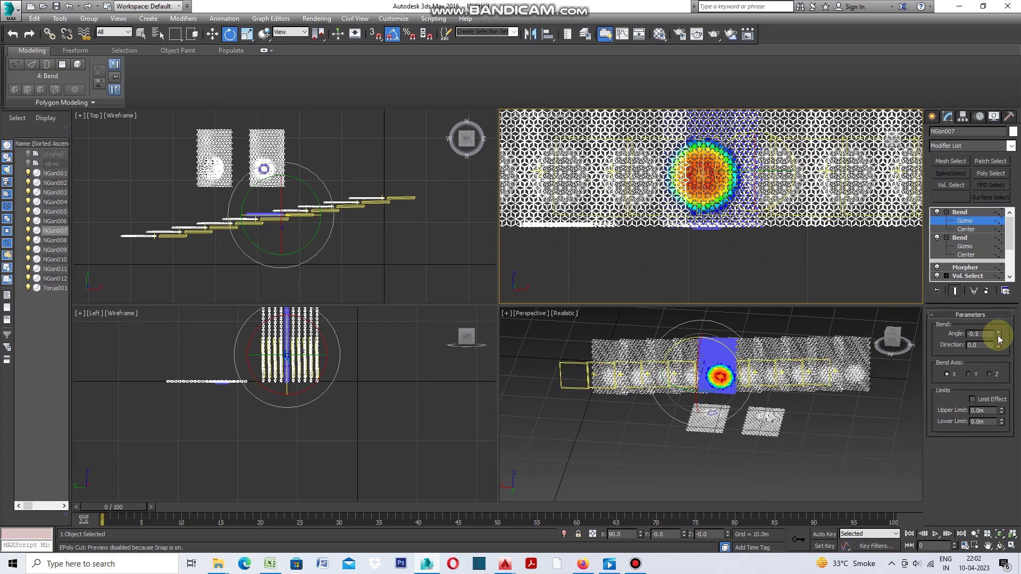
pyautogui.moveTo(999, 337)
pyautogui.mouseDown()
pyautogui.moveTo(949, 191)
pyautogui.moveTo(943, 142)
pyautogui.moveTo(944, 551)
pyautogui.moveTo(943, 50)
pyautogui.moveTo(935, 546)
pyautogui.moveTo(905, 401)
pyautogui.moveTo(918, 516)
pyautogui.moveTo(905, 415)
pyautogui.moveTo(896, 440)
pyautogui.moveTo(902, 473)
pyautogui.moveTo(905, 422)
pyautogui.mouseUp()
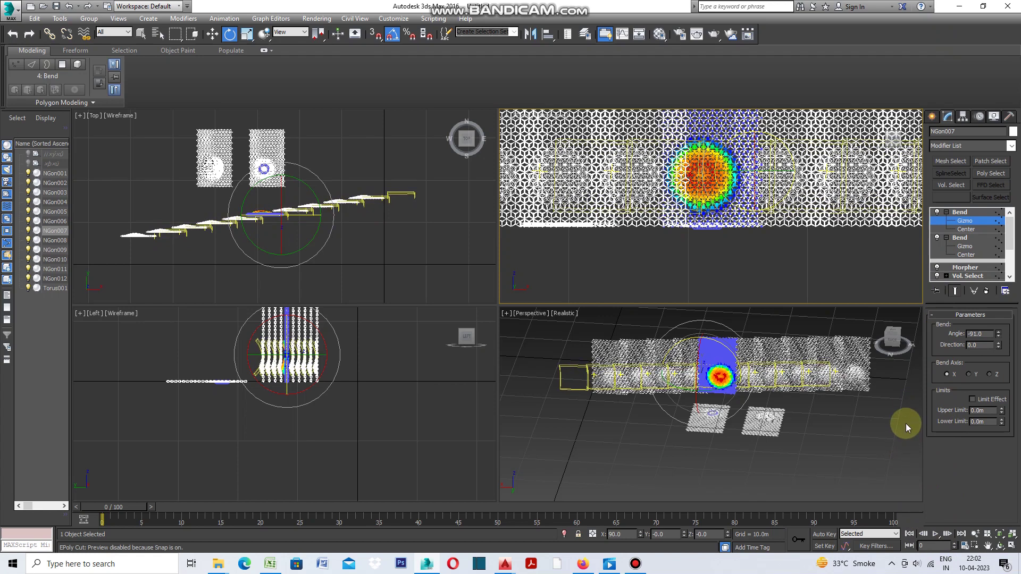
pyautogui.click(507, 314)
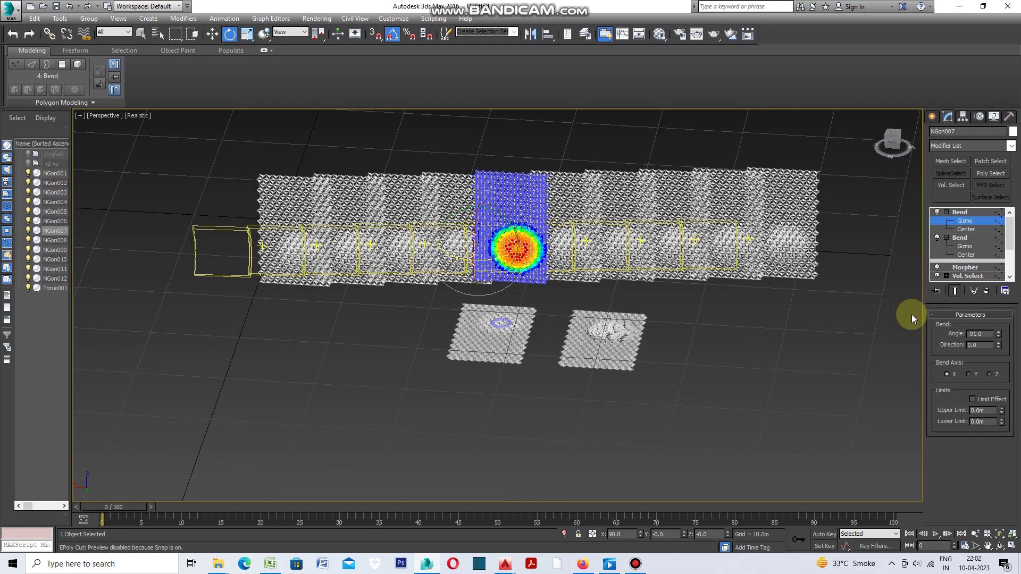
pyautogui.moveTo(998, 334)
pyautogui.mouseDown()
pyautogui.moveTo(994, 319)
pyautogui.moveTo(959, 524)
pyautogui.moveTo(973, 364)
pyautogui.mouseUp()
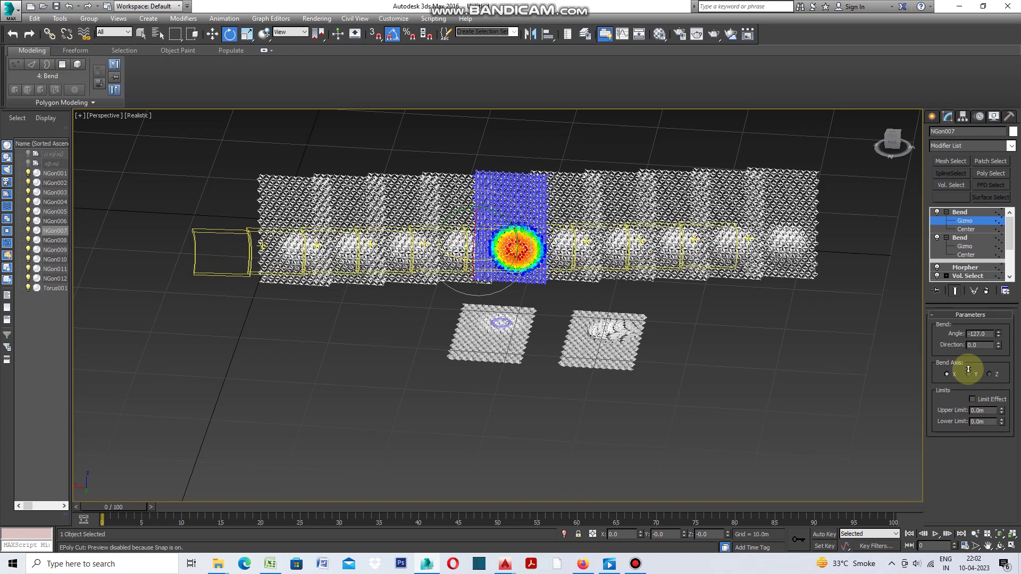
pyautogui.scroll(3, 529, 303)
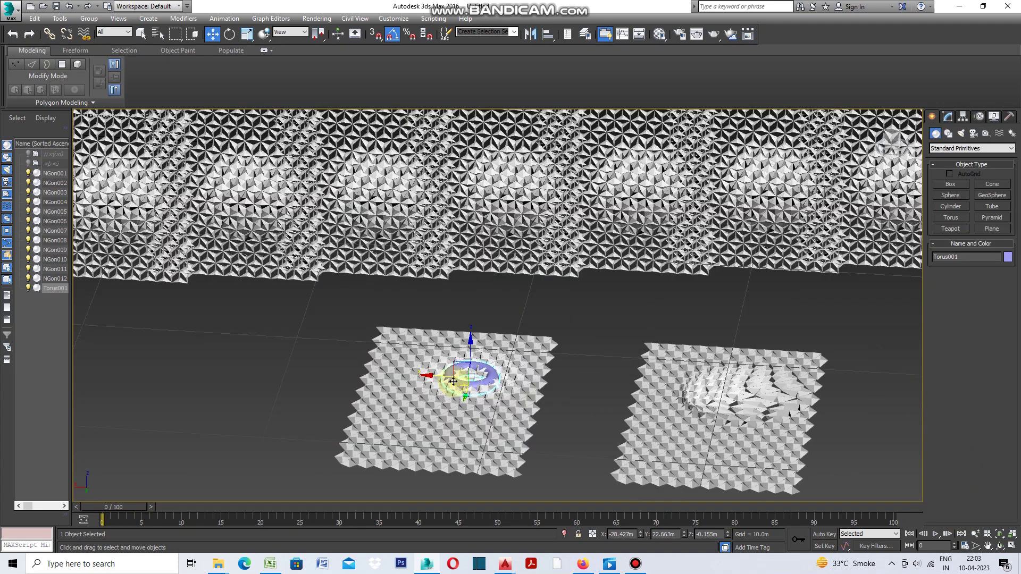
# Drag Torus001 left into the gap between the two floor panels
pyautogui.moveTo(448, 377)
pyautogui.mouseDown()
pyautogui.moveTo(338, 372)
pyautogui.moveTo(490, 386)
pyautogui.mouseUp()
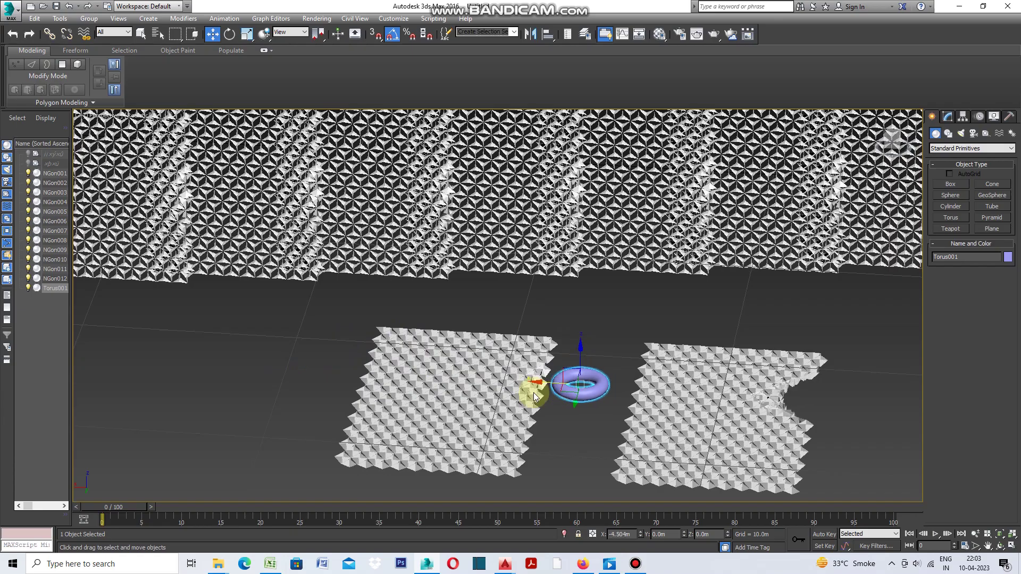